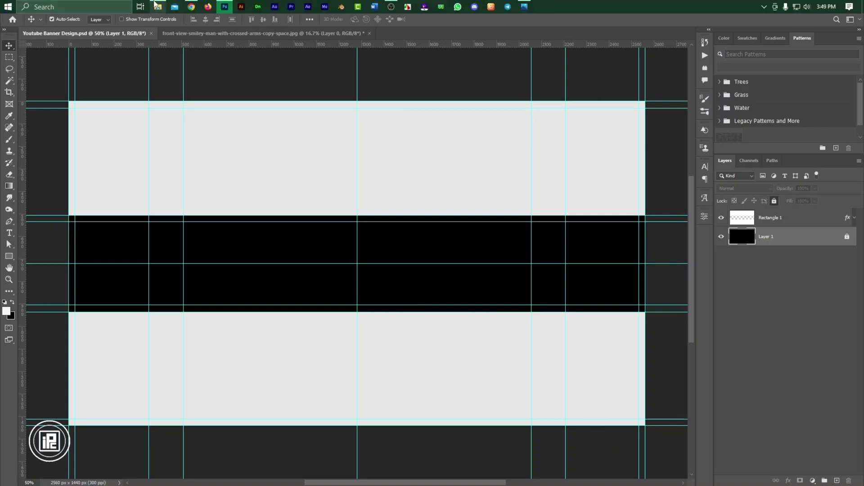
- Place the 2910874 dark world map image into the banner, spanning the full canvas beneath the Rectangle 1 layer
click(159, 6)
drag(375, 232, 436, 270)
key(alt+Tab)
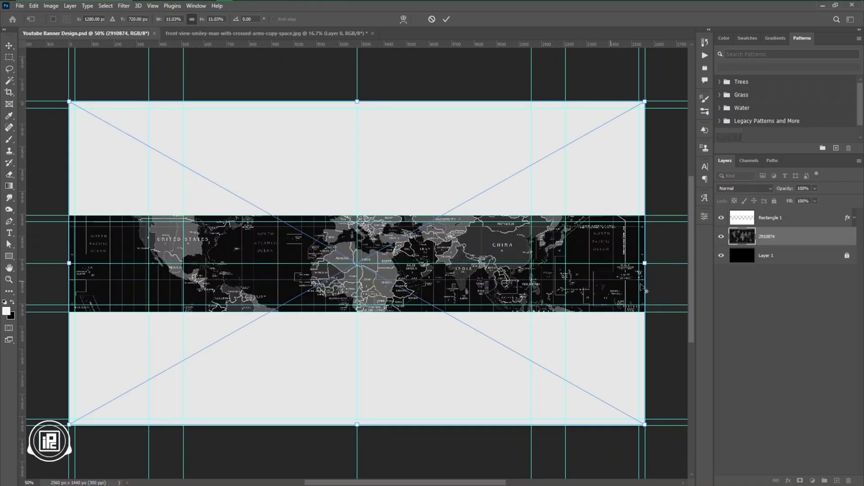
click(445, 20)
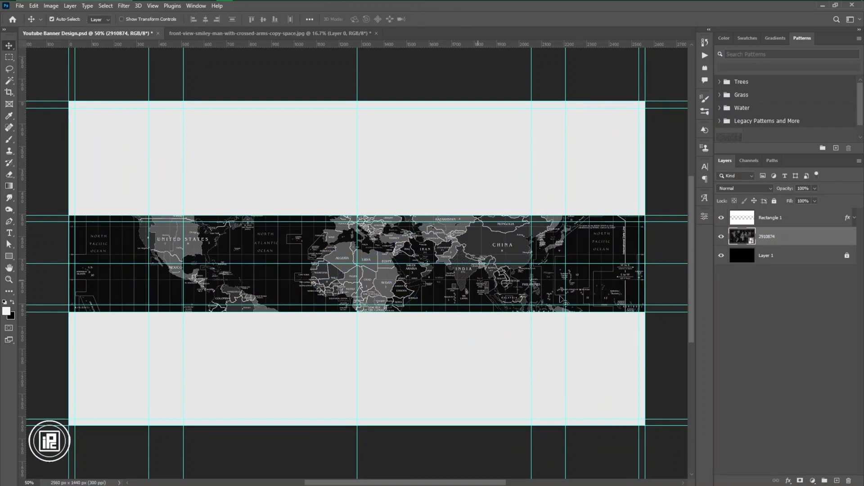
- Add a new layer above the map and make a rectangular selection covering the banner's middle band
click(836, 481)
click(9, 58)
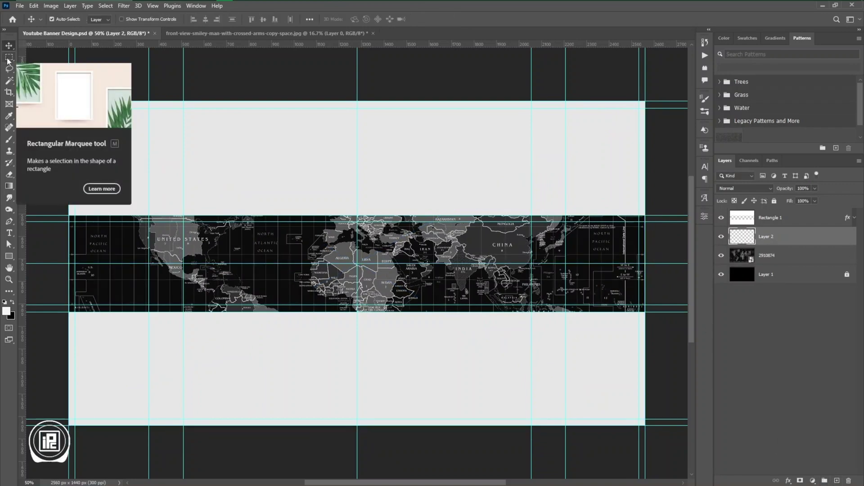
drag(68, 215, 645, 312)
- Paint soft black shading inside the selected band with a low-flow brush, deselect, and compare the layer on and off
click(9, 139)
key(x)
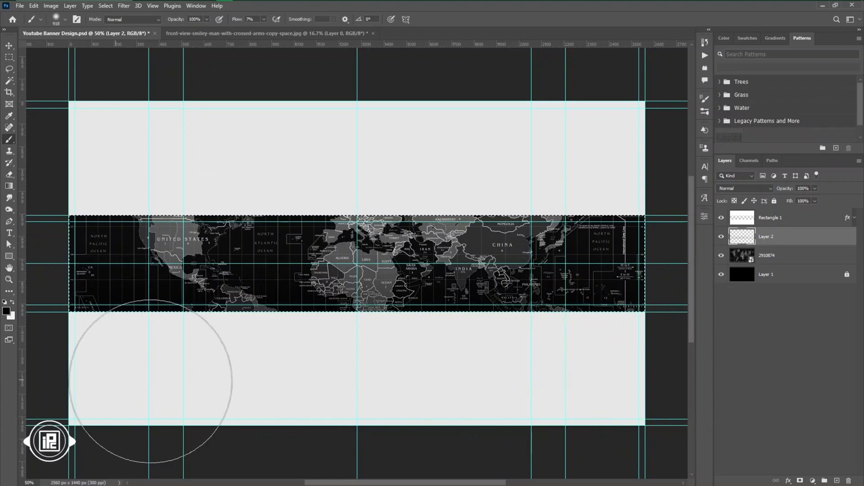
key(ctrl+d)
key(v)
click(722, 238)
click(722, 237)
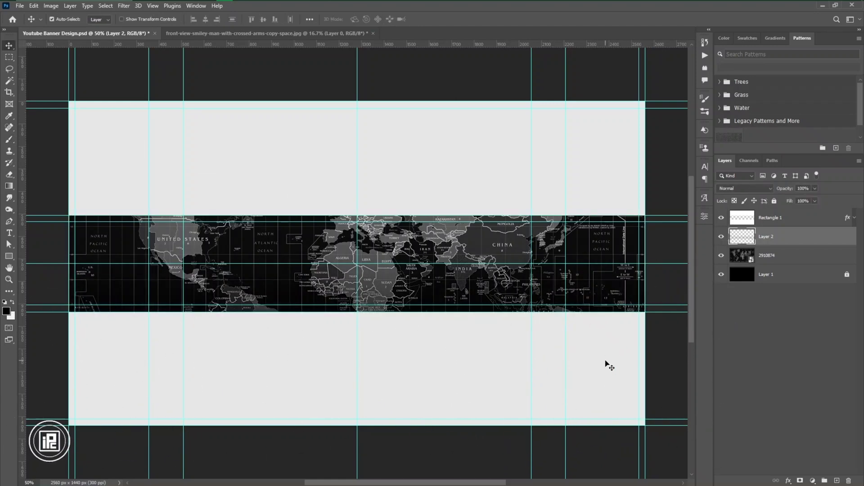
- Apply a slight Gaussian Blur to the world map layer and collapse its smart filter list
scroll(441, 380, down, 1)
scroll(348, 381, up, 1)
click(781, 259)
click(124, 6)
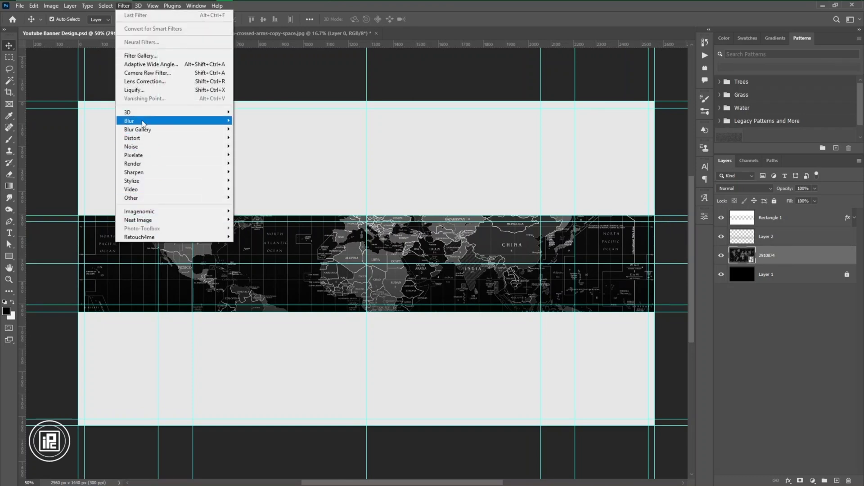
mouse_move(115, 120)
click(251, 158)
drag(466, 238, 453, 243)
click(564, 119)
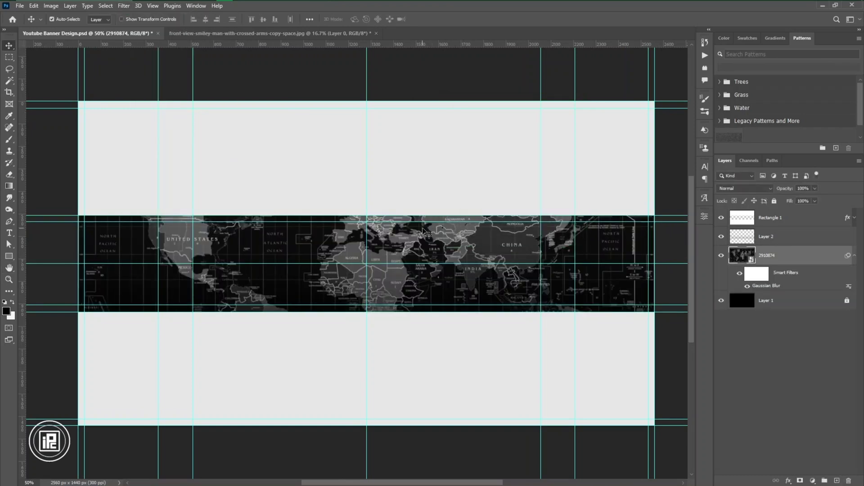
click(855, 255)
- Draw a 179 × 430 px rectangle across the height of the middle band, right of centre, without a stroke
right_click(9, 256)
click(44, 255)
mouse_move(490, 216)
mouse_down()
mouse_move(491, 285)
mouse_move(531, 312)
mouse_up()
click(624, 318)
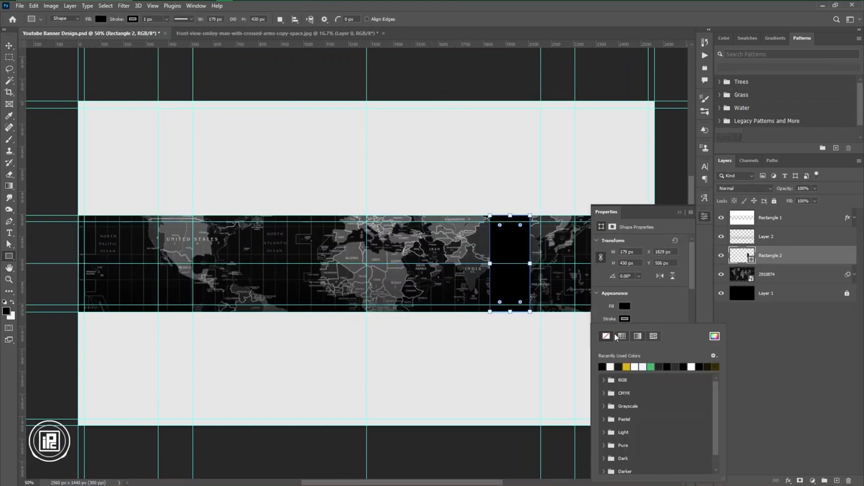
click(606, 336)
- Fill the new rectangle with yellow ffd200 and move its layer above the black shading layer
click(625, 306)
click(715, 324)
drag(656, 145, 687, 143)
click(697, 208)
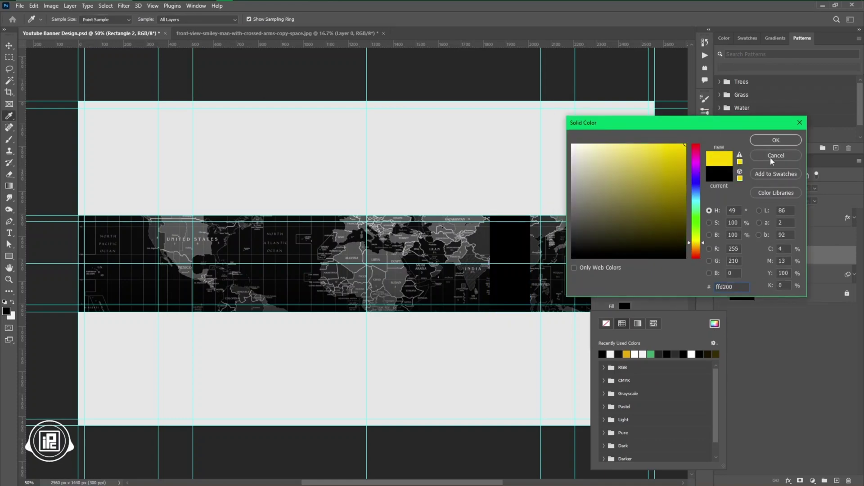
key(Return)
click(643, 303)
key(ctrl+bracketright)
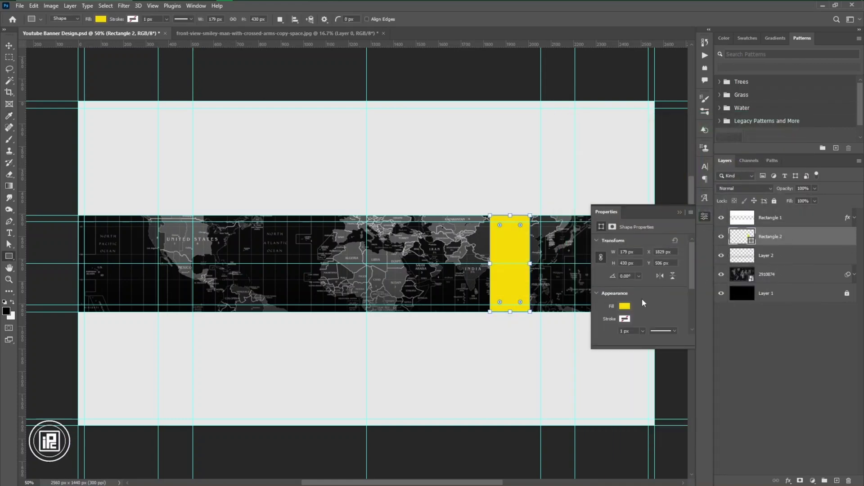
- Skew the yellow rectangle's upper edge to the right to form a diagonal stripe, accepting conversion to a regular path
drag(528, 219, 571, 219)
key(Return)
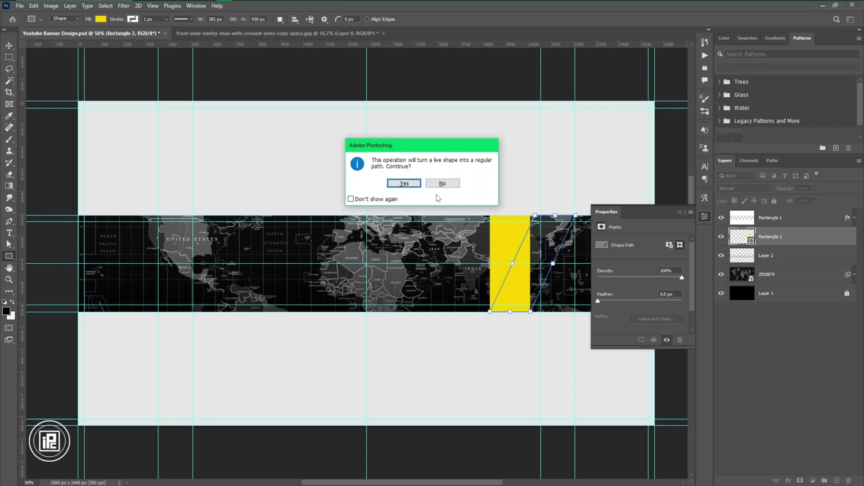
key(Return)
- Duplicate the yellow diagonal stripe and place the copy on the left side of the middle band
key(v)
click(704, 216)
drag(529, 292, 174, 294)
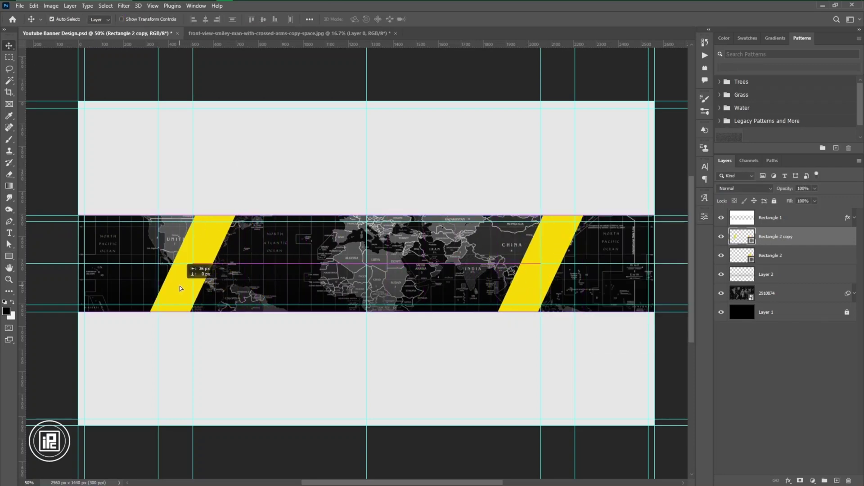
scroll(270, 329, up, 1)
scroll(383, 348, down, 1)
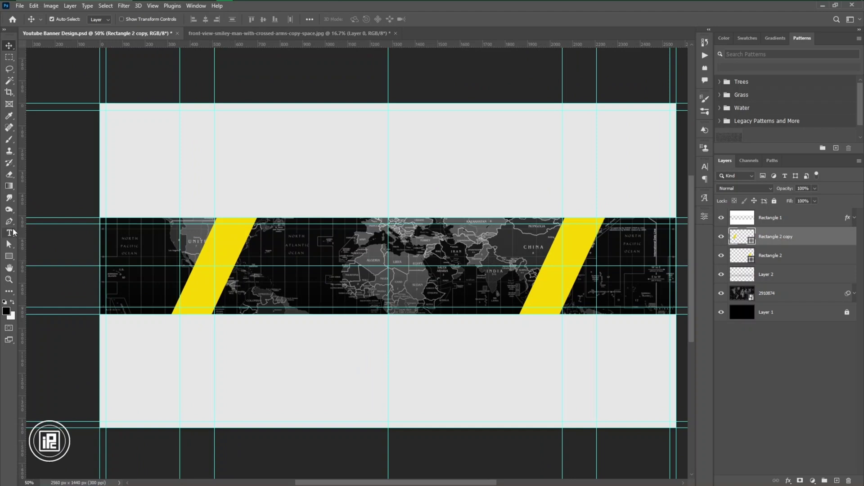
- Draw an open Pen shape running parallel to the right stripe and along the band's lower edge, ending just below it
click(9, 221)
click(64, 26)
key(ctrl+shift+alt+n)
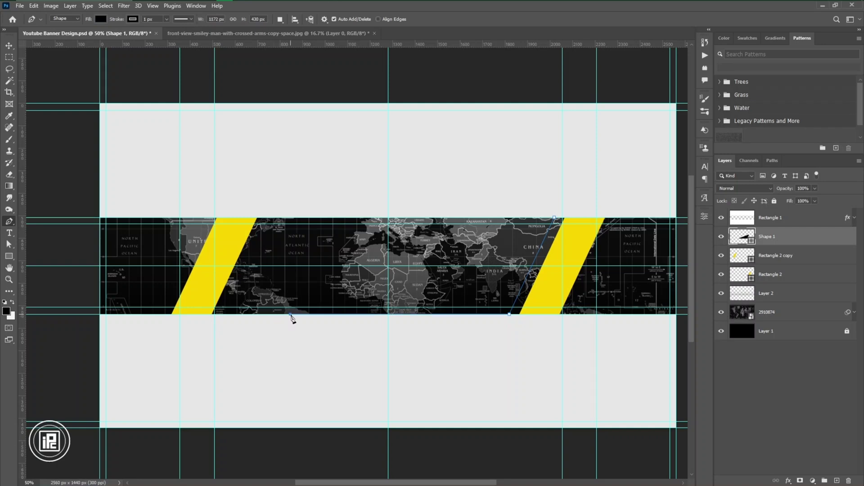
click(287, 325)
- Give the pen line no fill and a 5 px yellow stroke
click(101, 19)
click(45, 36)
click(133, 18)
click(76, 67)
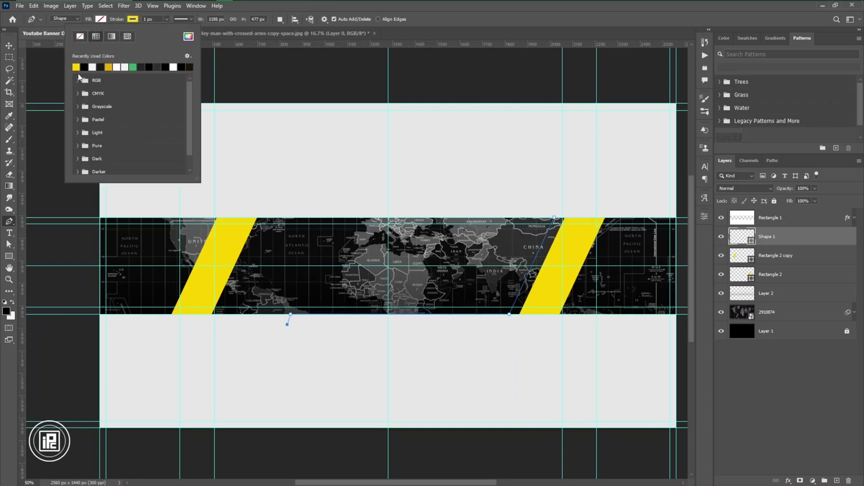
click(154, 20)
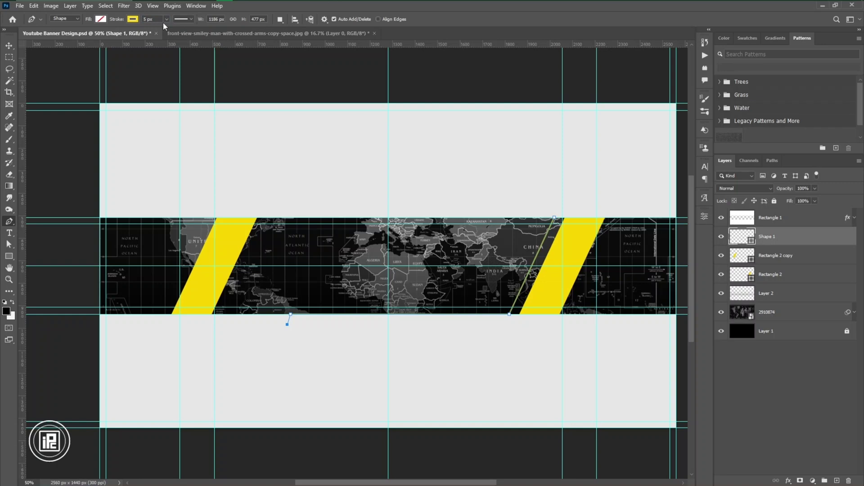
click(9, 45)
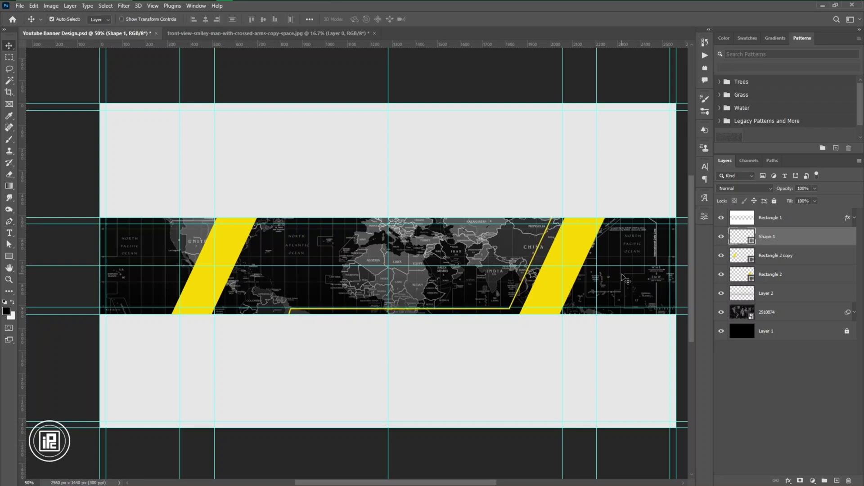
- Place the yellow bar graphic, scale it to 8.15% to fit the band, and move its layer below Layer 2
scroll(476, 302, up, 2)
scroll(447, 311, down, 2)
scroll(446, 312, up, 1)
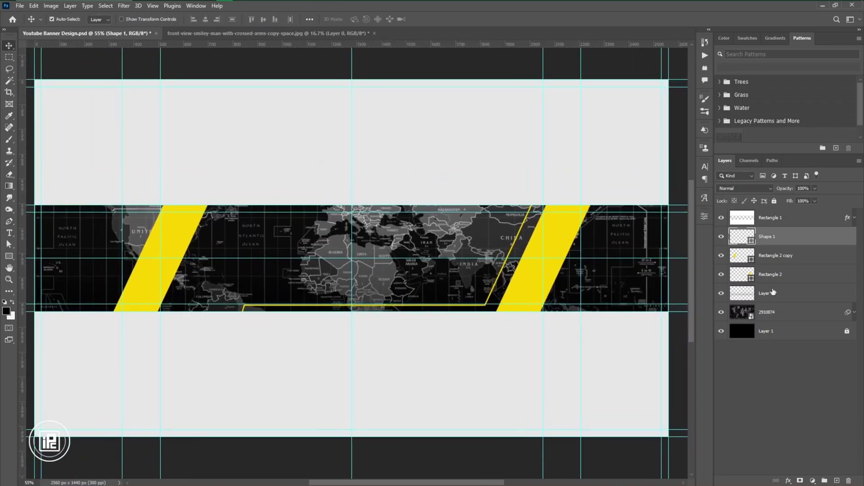
click(773, 292)
click(158, 6)
drag(266, 223, 464, 342)
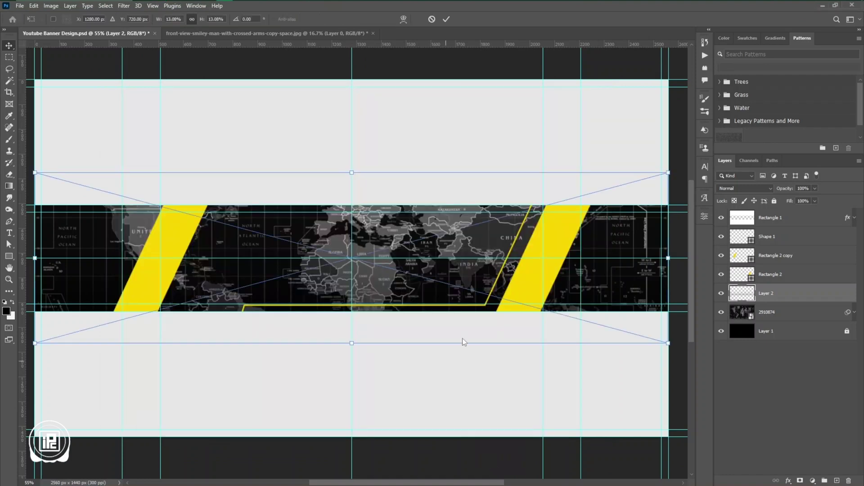
drag(668, 258, 545, 254)
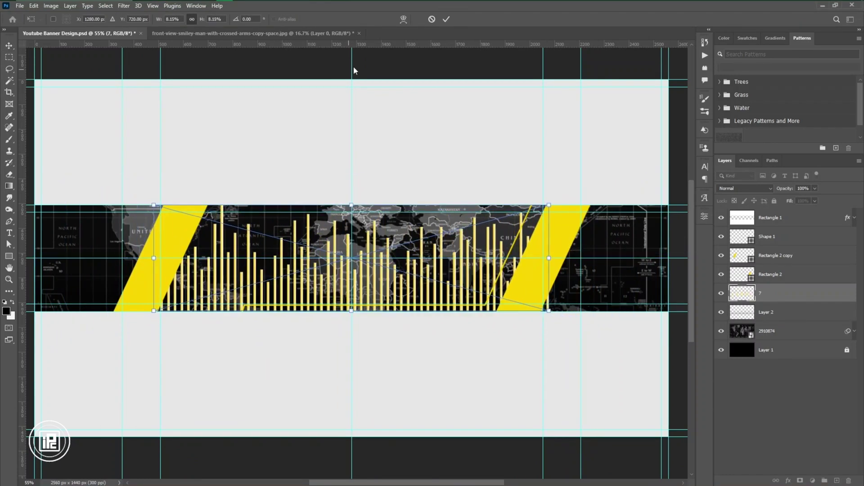
click(446, 19)
drag(761, 293, 762, 319)
key(ctrl+t)
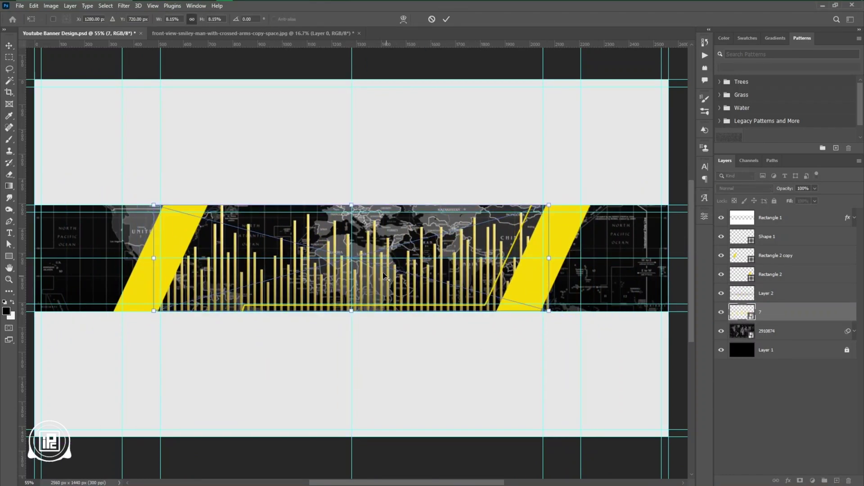
scroll(384, 273, down, 2)
click(431, 19)
- Duplicate the bar graphic and move the copy right so the bars continue to the banner's right edge
key(ctrl+j)
key(ctrl+t)
drag(356, 276, 301, 289)
drag(95, 357, 560, 353)
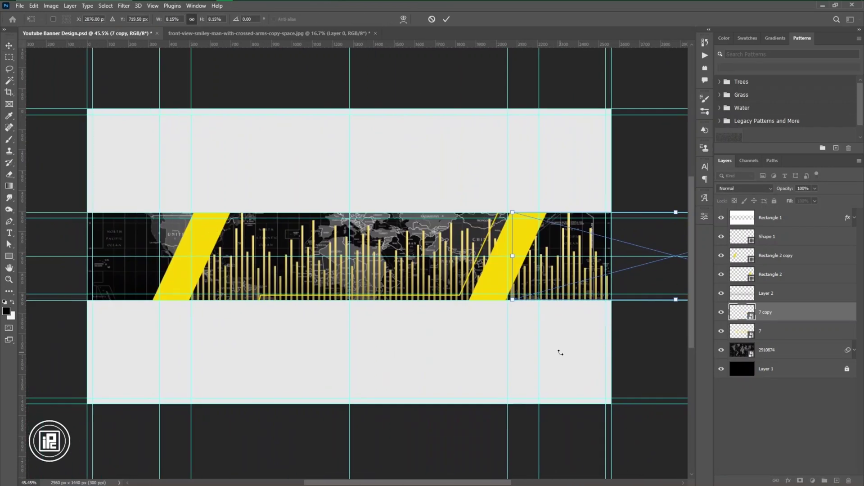
click(446, 21)
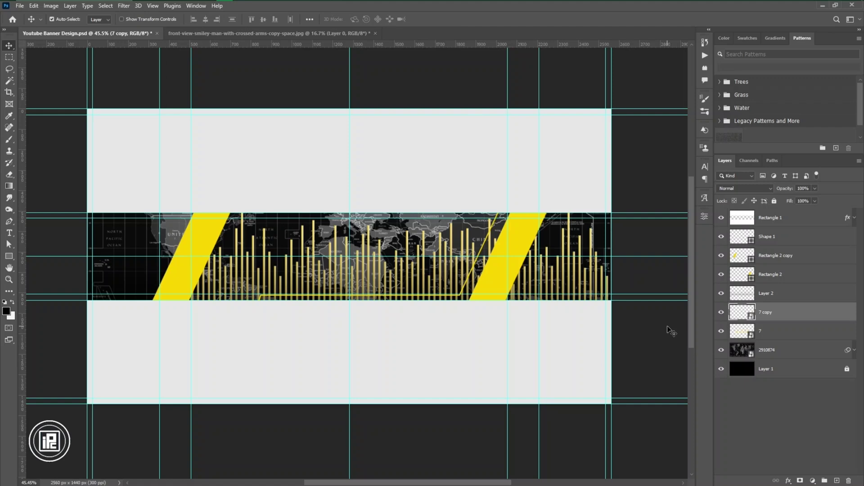
- Duplicate the bar graphic again and move this copy left to fill the band up to the banner's left edge
key(ctrl+j)
key(ctrl+t)
drag(591, 286, 185, 340)
click(446, 20)
drag(524, 345, 299, 338)
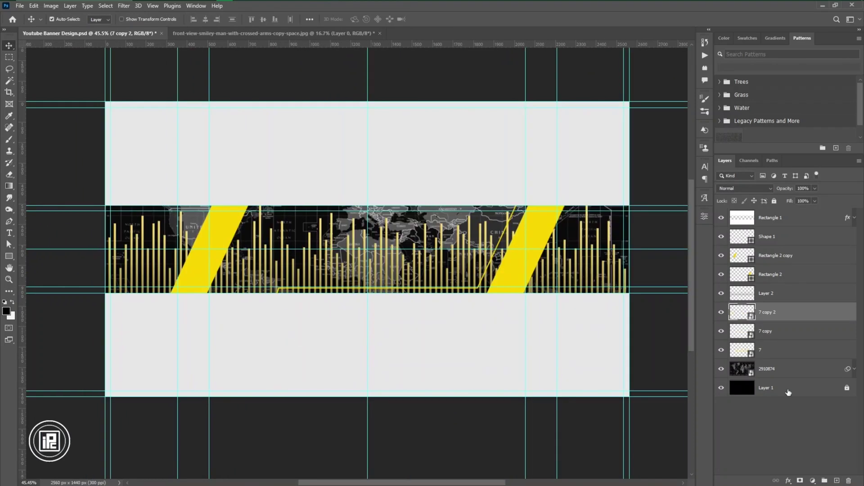
- Lower the opacity of all three bar layers to about 56% and combine them into one smart object
shift+click(792, 350)
drag(769, 193, 763, 196)
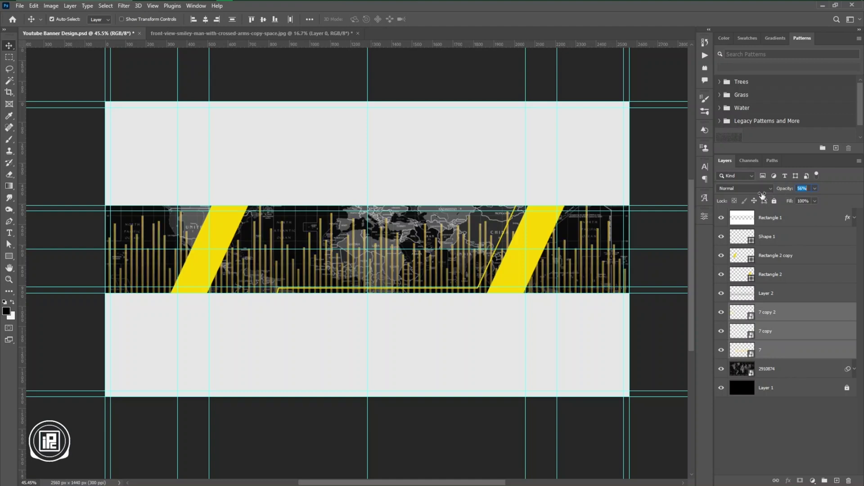
right_click(815, 331)
click(733, 182)
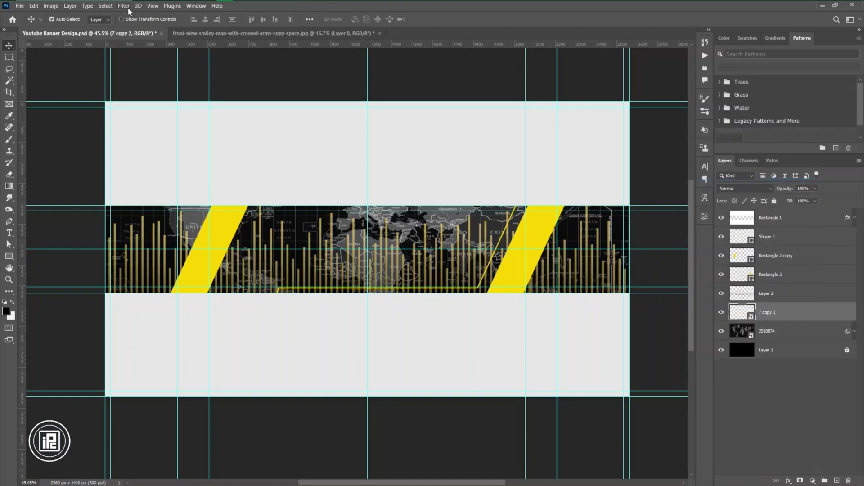
- Apply a Gaussian Blur with a 0.8 pixel radius to the combined bars layer
click(123, 6)
mouse_move(135, 116)
click(252, 158)
drag(452, 241, 453, 241)
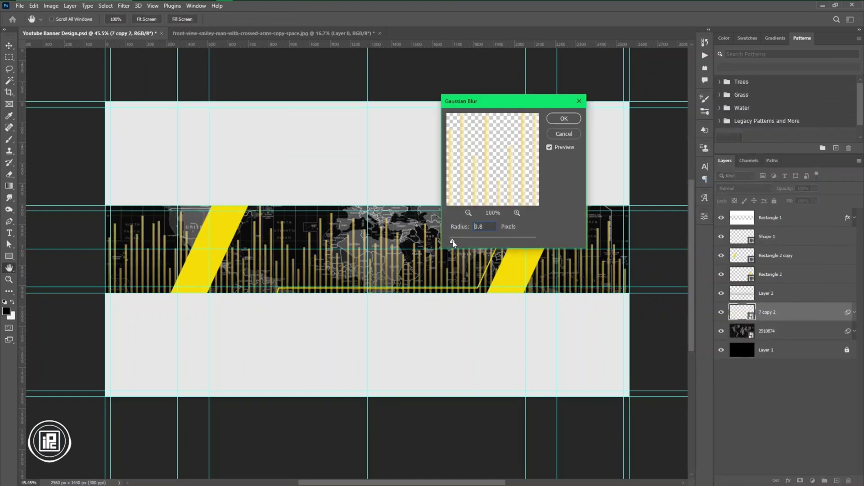
click(564, 119)
- Switch to the crossed-arms portrait photo, open Select and Mask, and automatically select the man as the subject
scroll(362, 321, down, 1)
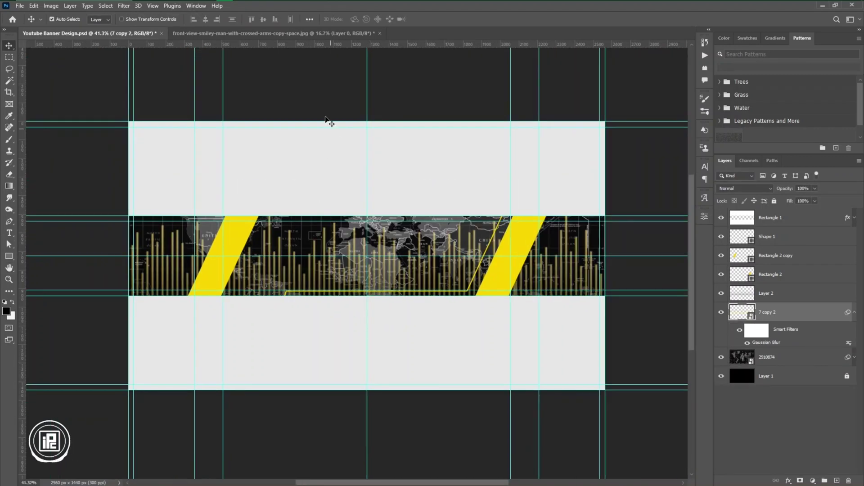
click(288, 34)
scroll(387, 330, up, 2)
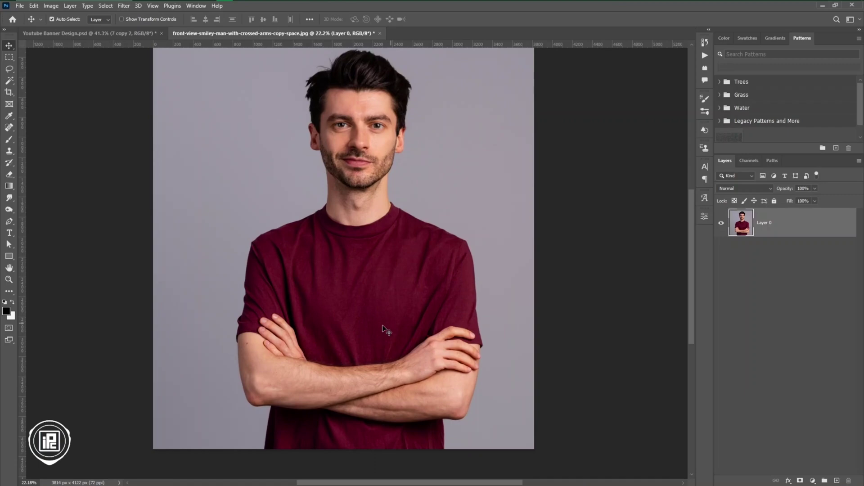
key(m)
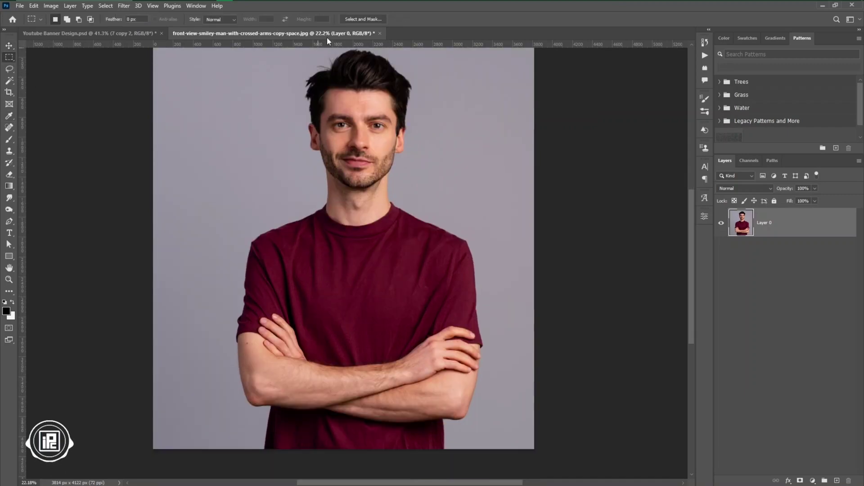
key(ctrl+alt+r)
click(188, 19)
- Refine the selection edges around the man's hair and beard in Color Aware mode and apply the result
key(r)
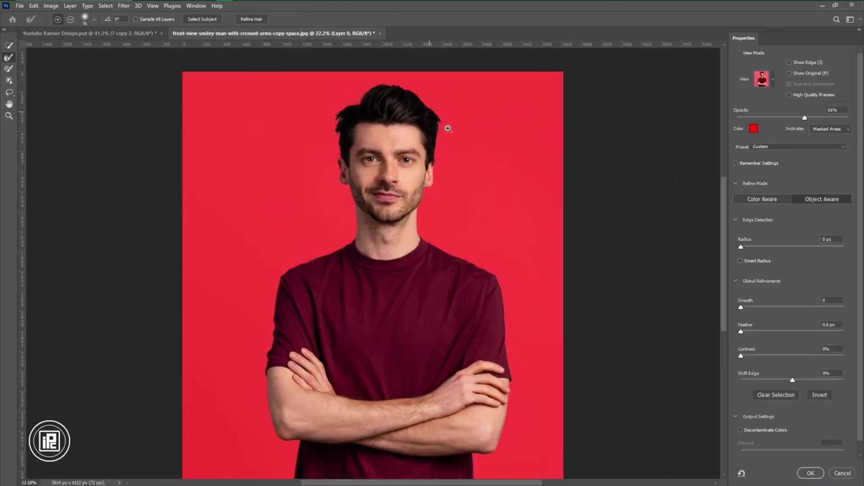
scroll(448, 128, up, 5)
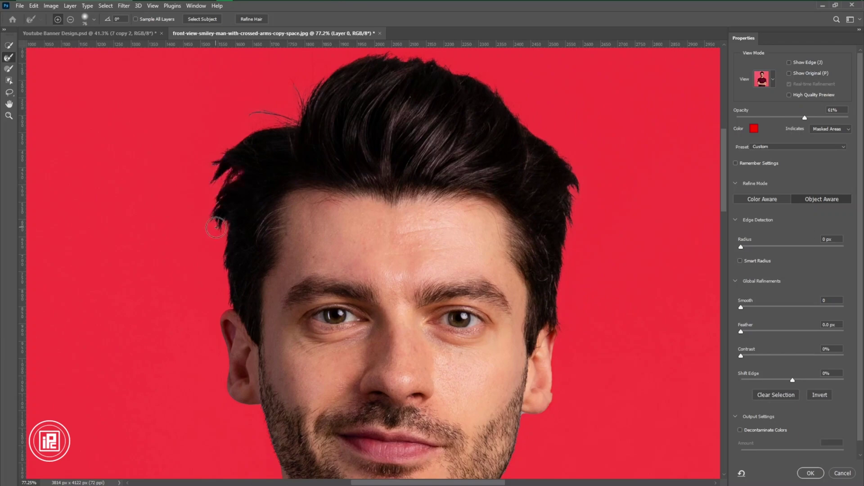
click(762, 200)
scroll(537, 354, down, 3)
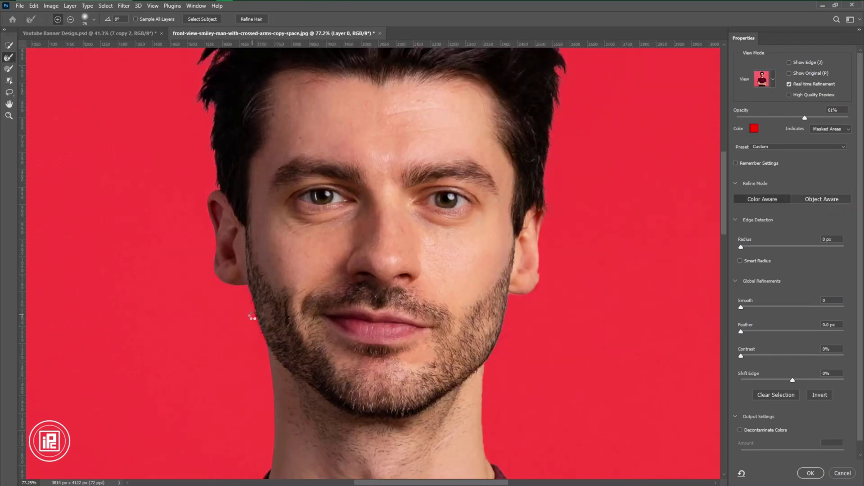
right_click(252, 315)
alt+right_click(251, 310)
scroll(355, 358, down, 16)
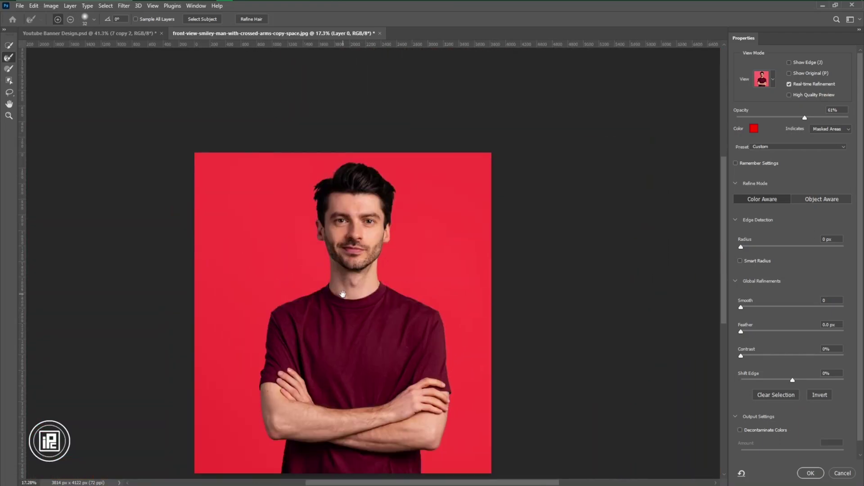
scroll(827, 480, down, 2)
click(806, 477)
click(809, 474)
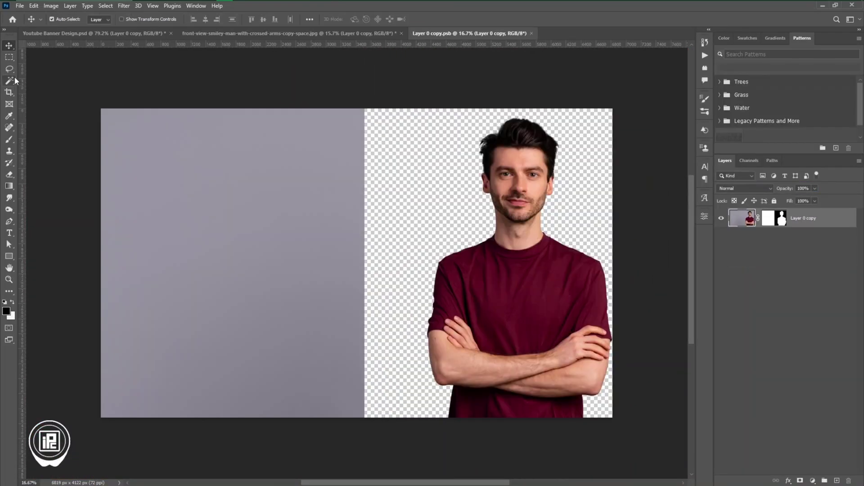
- Hide the leftover grey background beside the man by painting black on the layer mask with a soft brush, undoing stray strokes
click(9, 140)
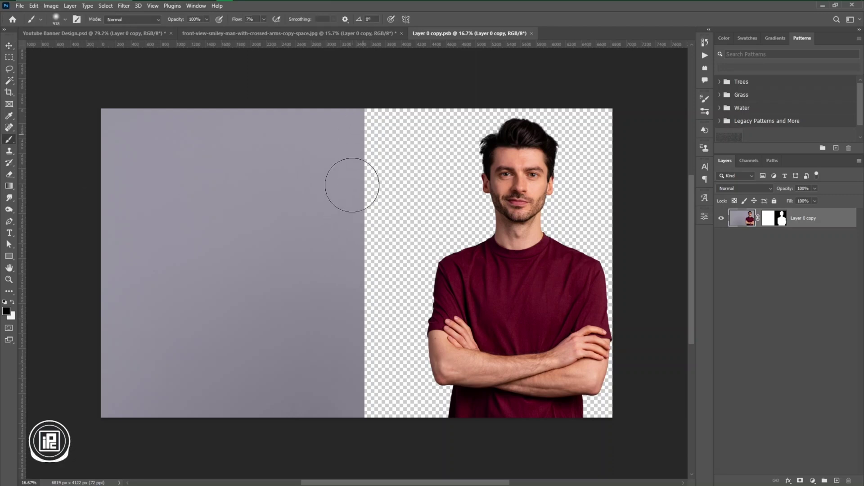
click(358, 113)
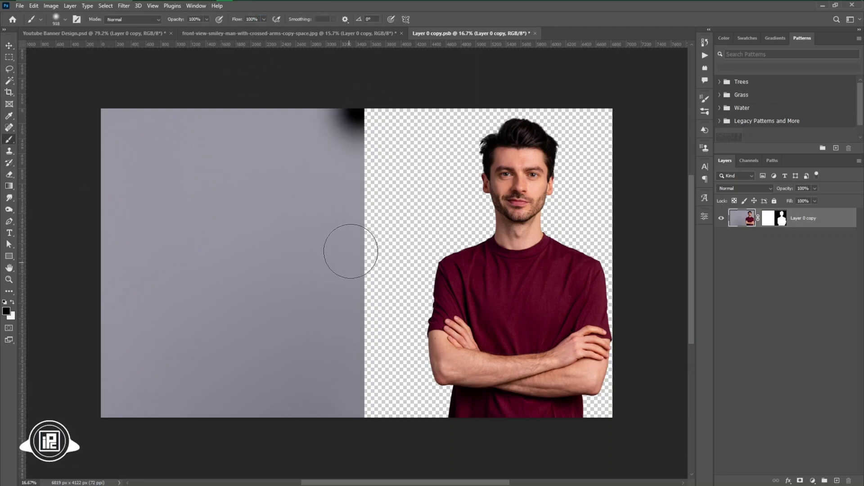
key(ctrl+z)
mouse_move(336, 213)
mouse_down()
mouse_move(357, 148)
mouse_move(335, 405)
mouse_move(348, 427)
mouse_move(305, 318)
mouse_move(274, 337)
mouse_move(303, 347)
mouse_move(153, 154)
mouse_move(319, 141)
mouse_up()
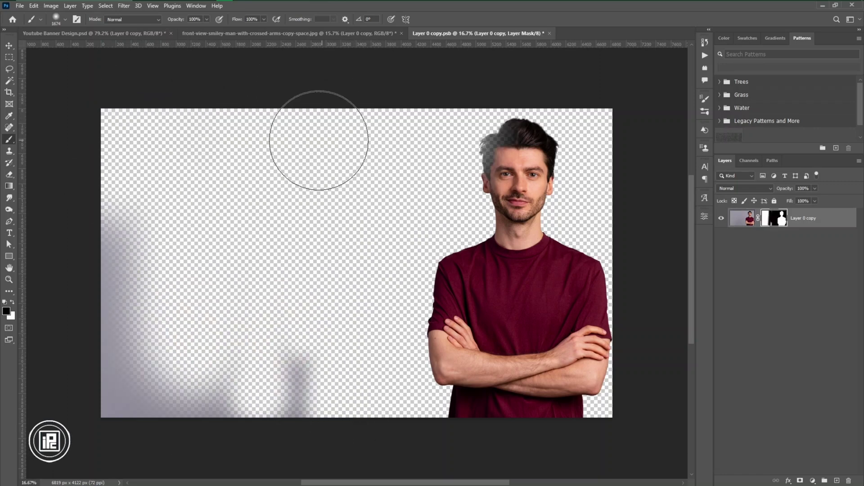
key(ctrl+z)
mouse_move(226, 160)
mouse_down()
mouse_move(216, 227)
mouse_move(102, 349)
mouse_move(257, 145)
mouse_move(131, 105)
mouse_up()
- Crop the portrait canvas on its empty side so it closely frames the man
click(9, 46)
click(9, 92)
drag(102, 264, 255, 281)
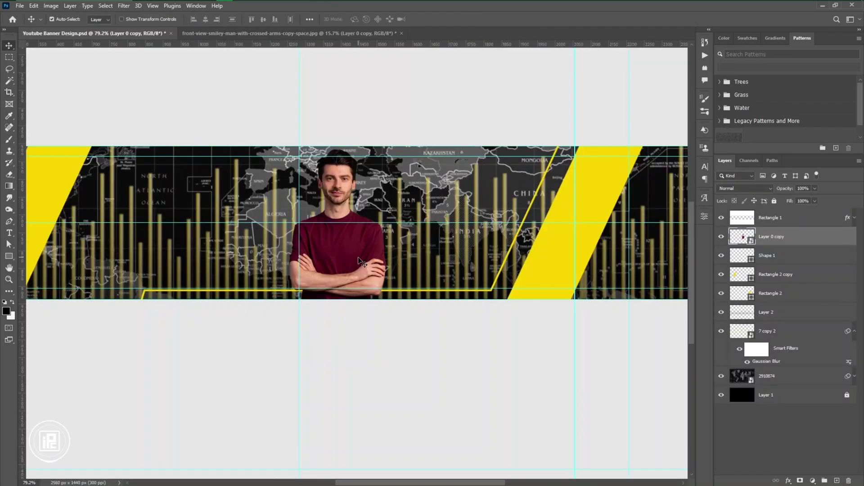
- Move the man's cut-out in the banner toward the wide yellow stripe, beside the thin yellow line
drag(358, 266, 479, 266)
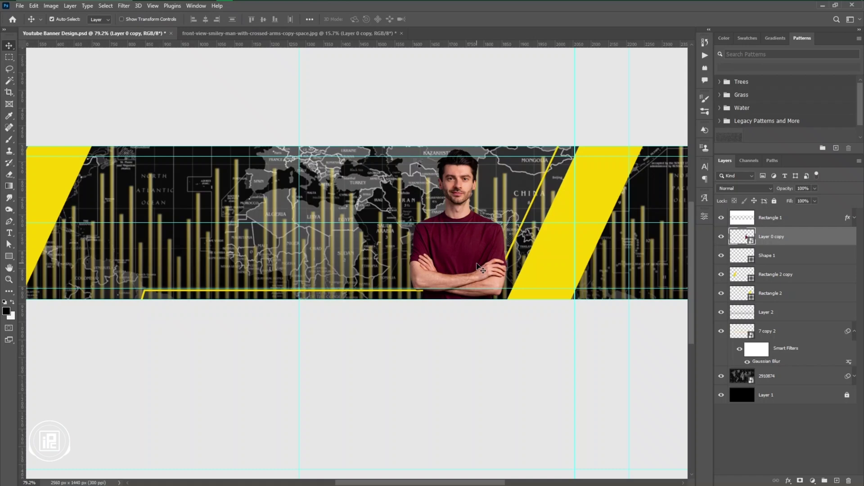
scroll(436, 247, up, 2)
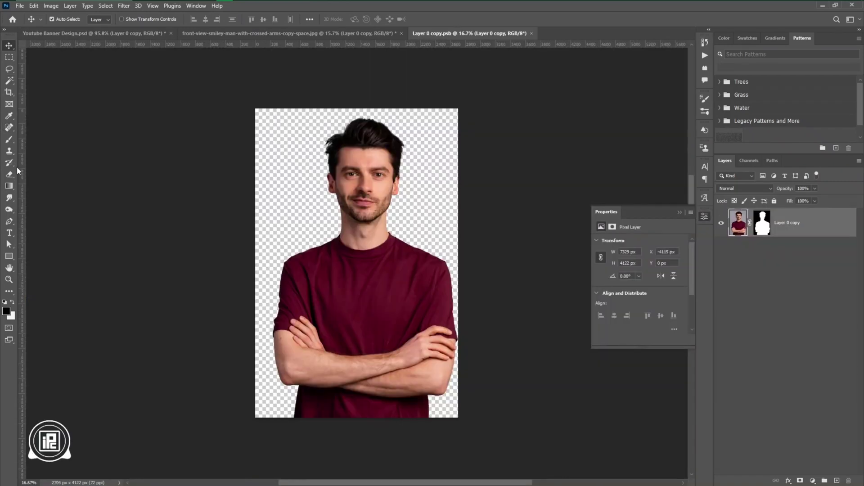
- In the portrait smart object, select the maroon T-shirt with the Quick Selection tool and exclude the upper fingertips from the selection
click(9, 81)
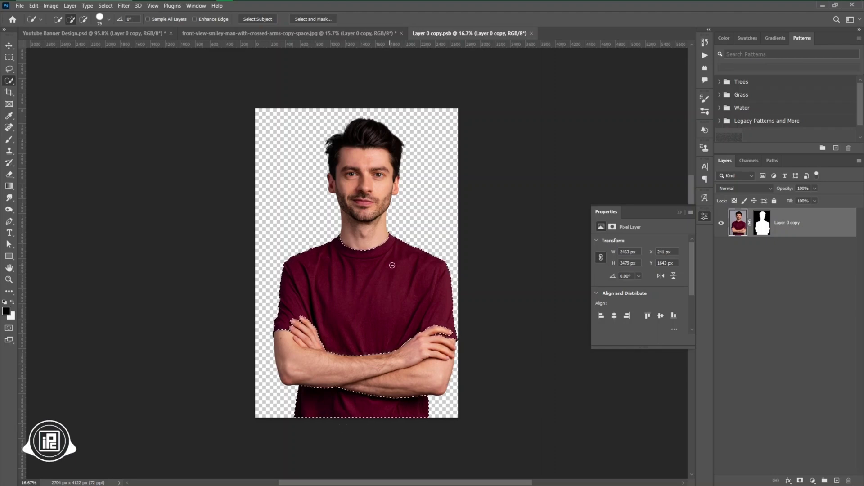
scroll(302, 326, up, 5)
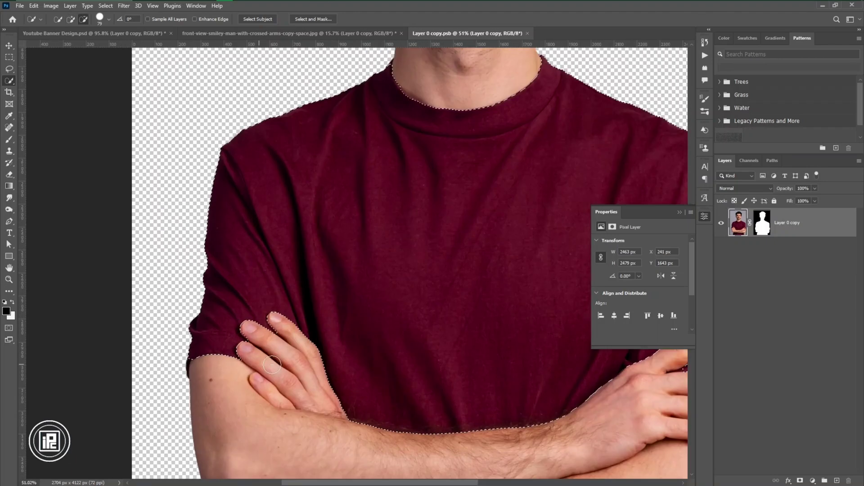
scroll(273, 361, up, 8)
mouse_move(288, 311)
mouse_down()
mouse_move(259, 307)
mouse_move(317, 345)
mouse_move(272, 307)
mouse_move(310, 331)
mouse_move(215, 221)
mouse_move(223, 245)
mouse_move(280, 303)
mouse_up()
scroll(280, 312, up, 11)
scroll(295, 318, down, 5)
scroll(128, 338, up, 5)
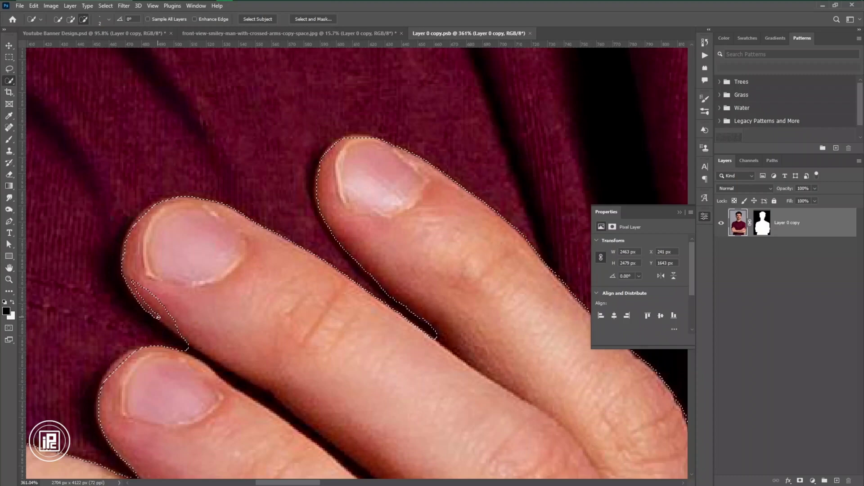
drag(159, 317, 153, 298)
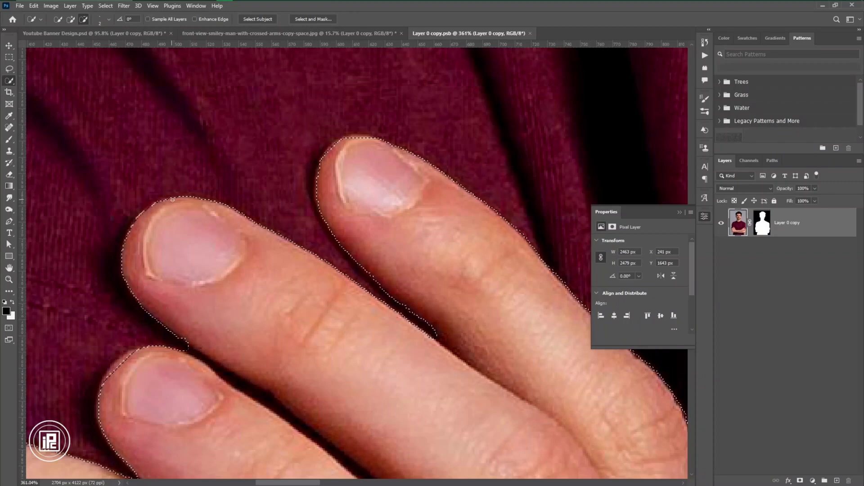
scroll(175, 234, down, 3)
- Add the dark shirt gap between the fingers to the selection and tidy its outline around the lower fingertips
drag(179, 221, 316, 313)
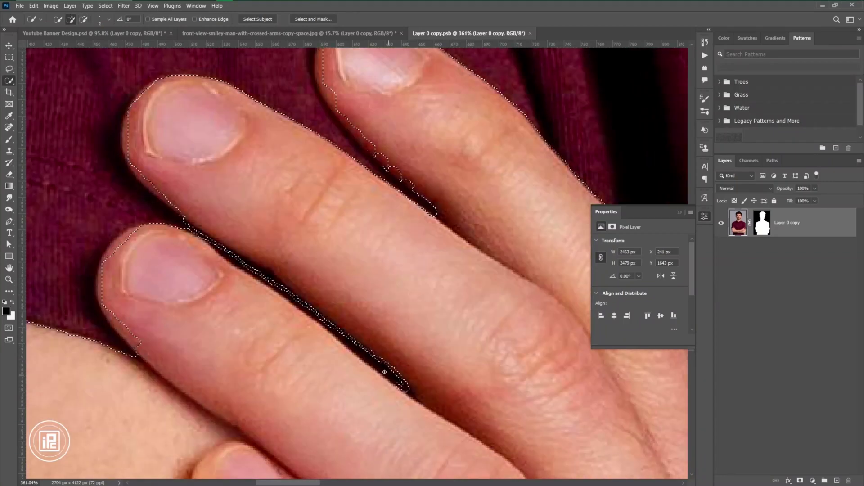
mouse_move(255, 273)
mouse_down()
mouse_move(187, 224)
mouse_move(224, 266)
mouse_move(221, 238)
mouse_move(276, 271)
mouse_move(401, 384)
mouse_up()
scroll(400, 382, down, 2)
scroll(227, 309, up, 3)
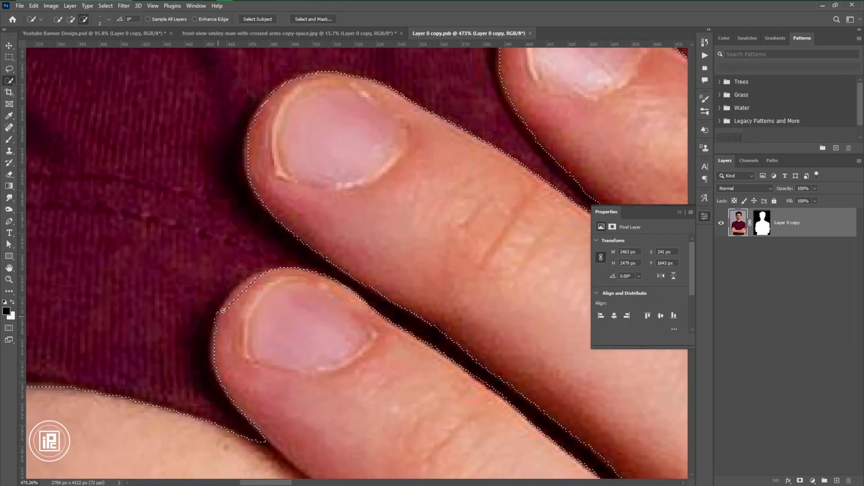
scroll(237, 346, down, 8)
- Extend the shirt selection over the outer edge of the sleeve hem and keep the upper arm's skin out of it
drag(238, 355, 424, 271)
scroll(221, 325, up, 3)
key(bracketright)
key(bracketright)
key(bracketright)
key(bracketright)
key(bracketright)
key(bracketright)
key(bracketright)
key(bracketright)
key(bracketright)
key(bracketright)
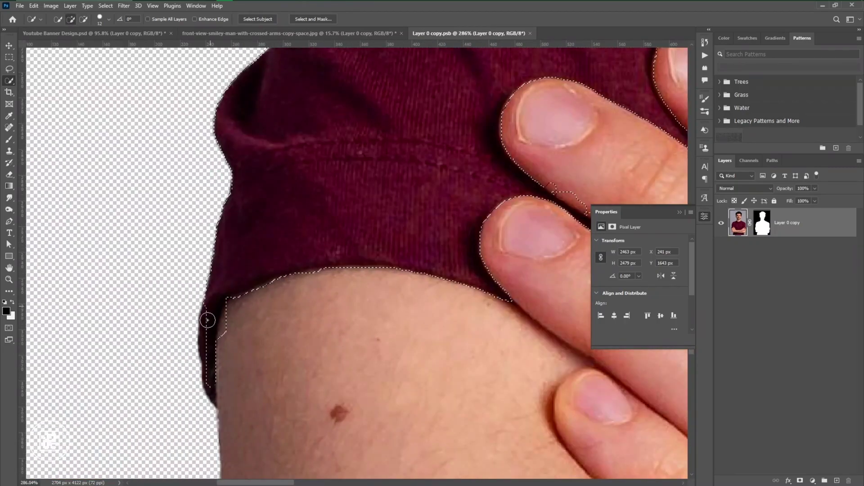
mouse_move(207, 318)
mouse_down()
mouse_move(208, 407)
mouse_move(188, 334)
mouse_up()
alt+right_click(206, 340)
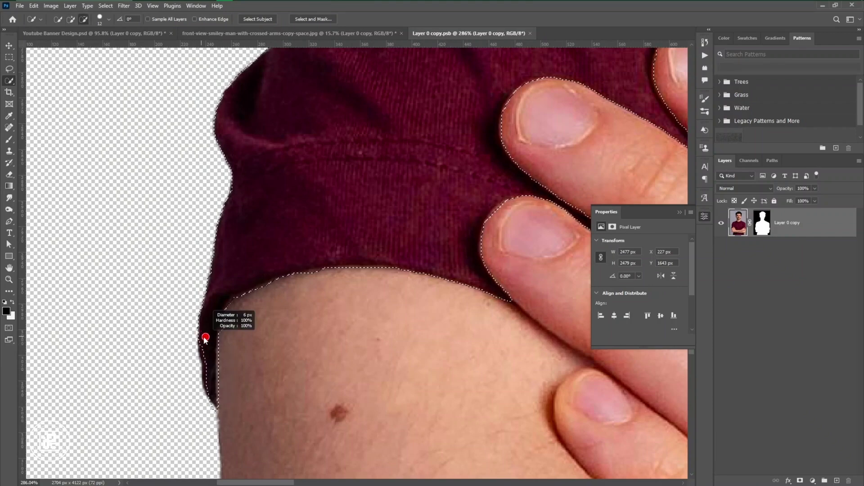
scroll(360, 261, down, 10)
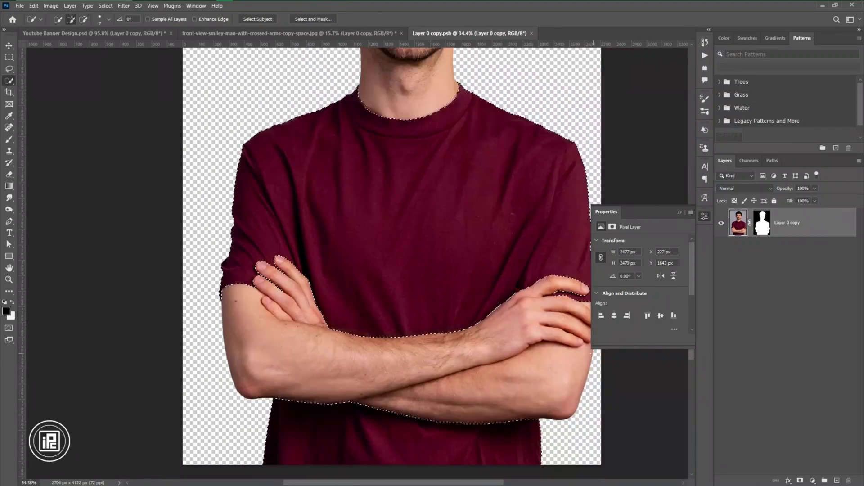
- Refine the shirt selection around the bent index finger and the gap beneath it on the other hand
scroll(477, 302, up, 10)
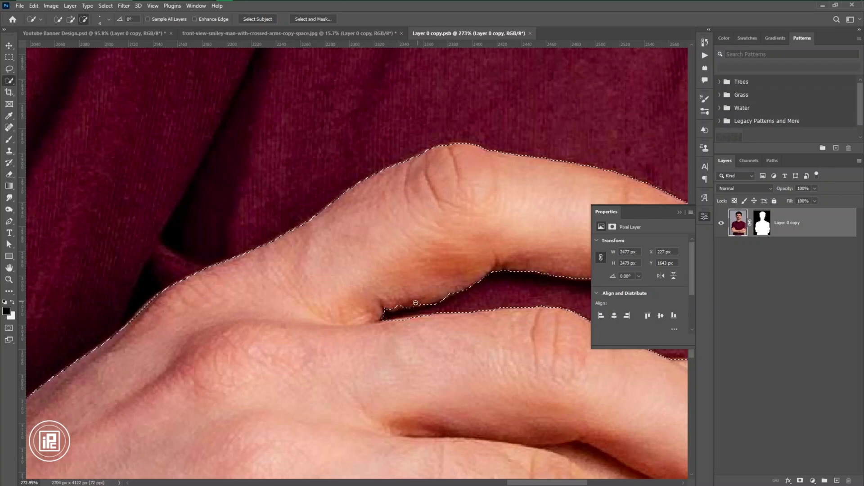
scroll(389, 316, down, 4)
scroll(389, 316, down, 8)
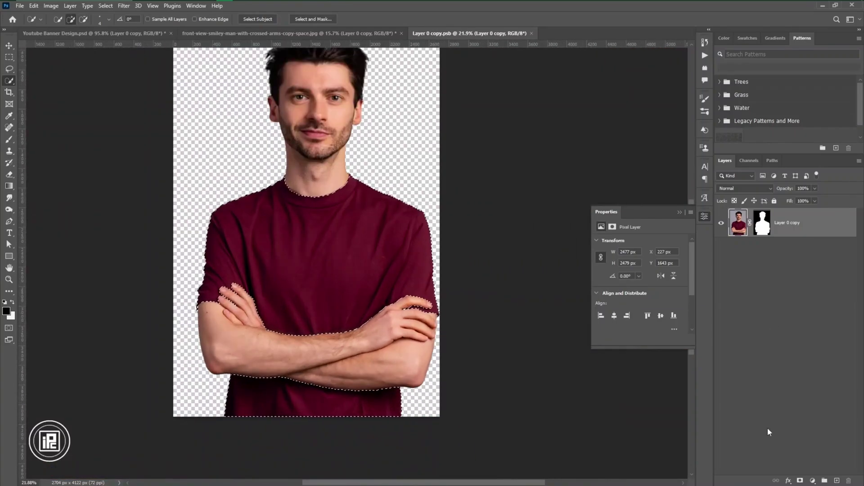
- Add a yellow Solid Color fill over the selected shirt and set its blend mode to Saturation
click(812, 481)
click(796, 327)
click(696, 244)
click(773, 140)
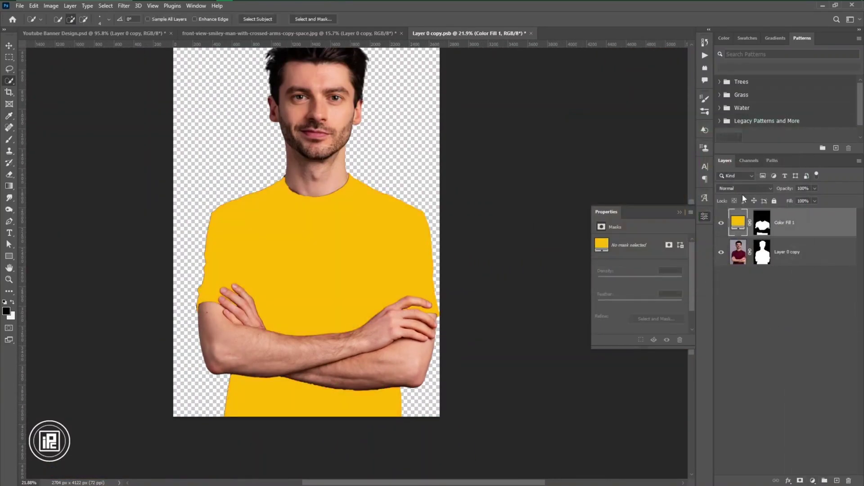
click(745, 188)
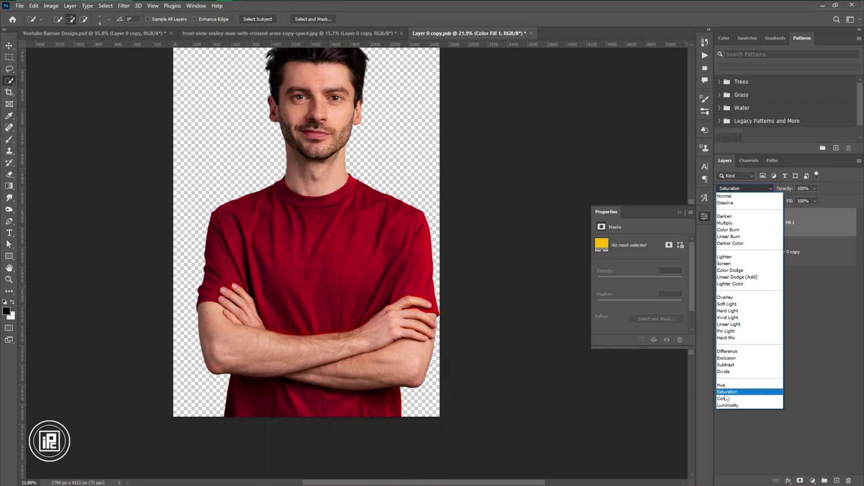
click(726, 393)
- Add a Hue/Saturation adjustment above the yellow fill, unclip it, and replace its mask with a copy of the shirt mask
click(812, 481)
click(799, 386)
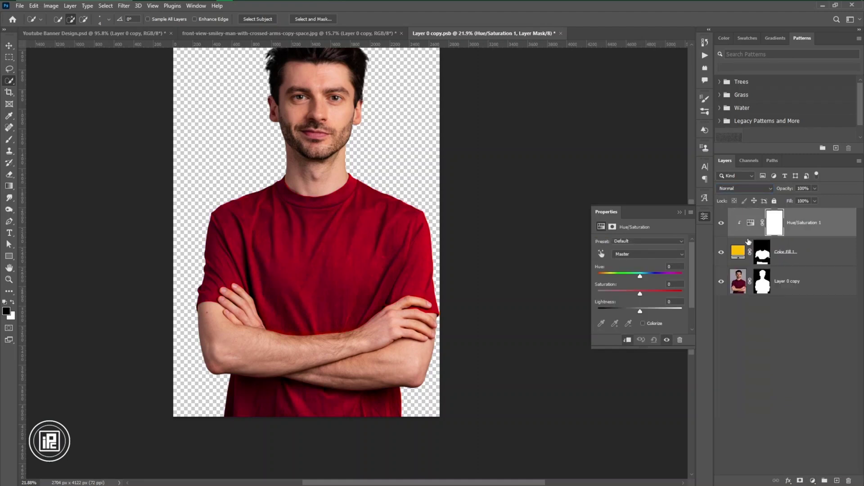
drag(750, 235, 768, 225)
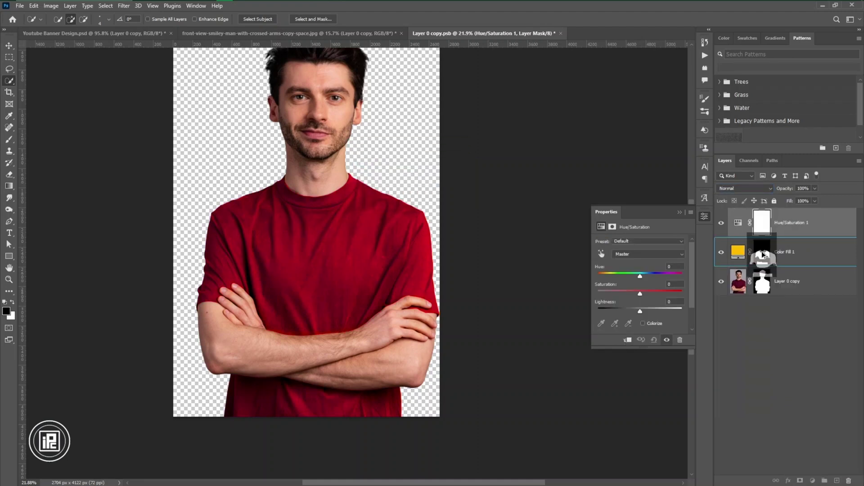
click(390, 184)
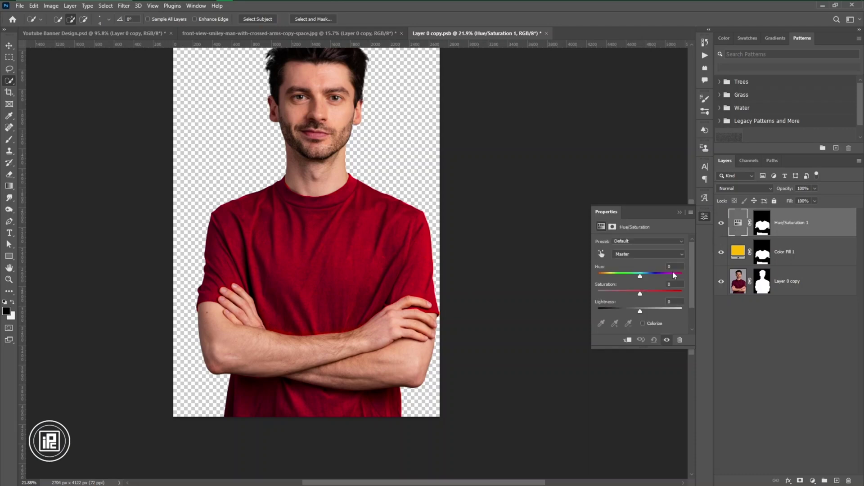
- Set the adjustment's hue to +57 and saturation to +3, and toggle the yellow fill's visibility to compare the shirt colour
drag(640, 276, 641, 294)
click(721, 253)
click(720, 253)
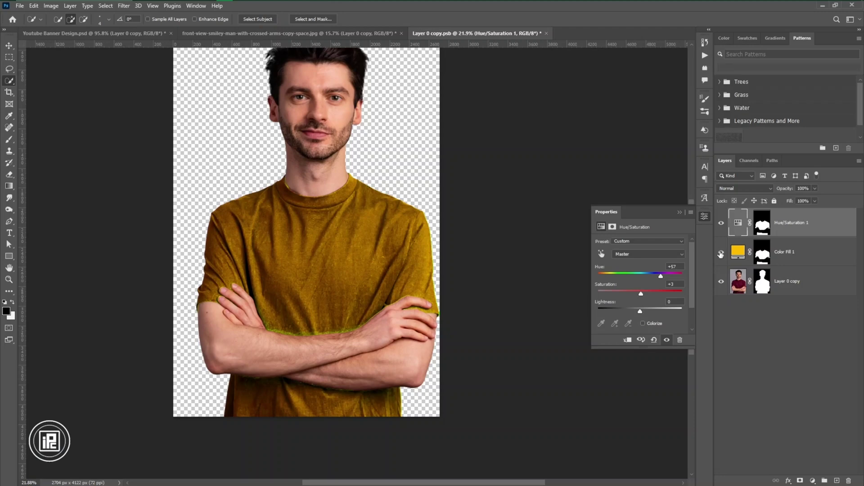
double_click(789, 246)
drag(640, 301, 671, 298)
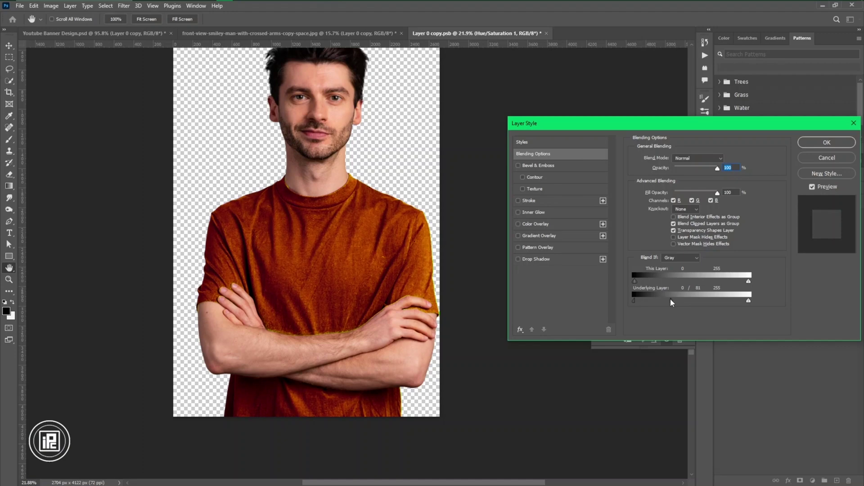
click(827, 158)
- Hide the Hue/Saturation adjustment and change the yellow fill's blend mode to Overlay
click(810, 251)
click(744, 188)
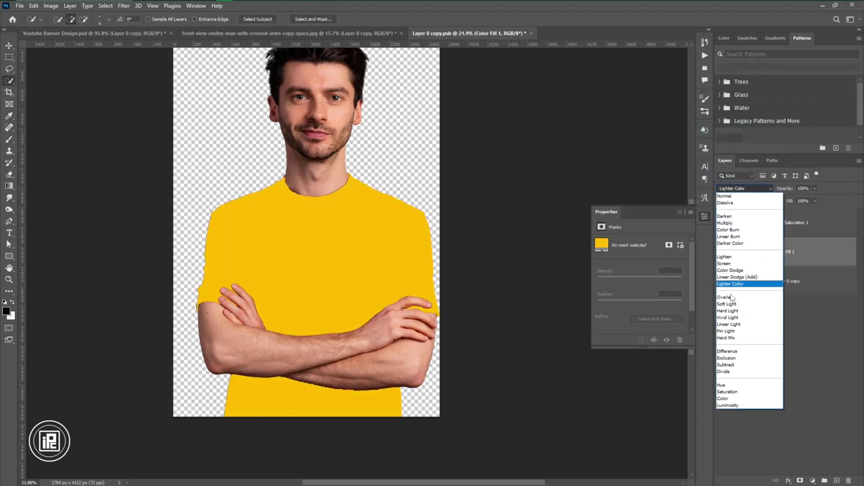
click(732, 297)
- Paint black on the yellow fill's mask to clean up its edges around the shoulders and collar
drag(434, 230, 489, 229)
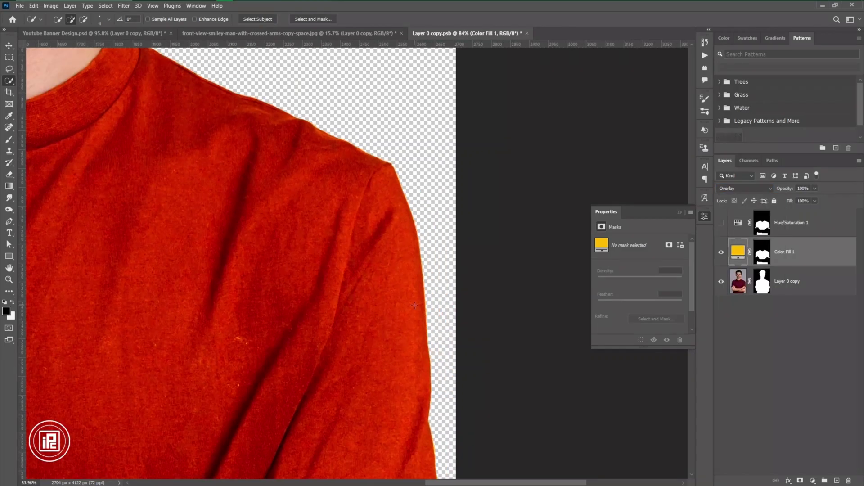
drag(431, 315, 383, 315)
drag(285, 232, 338, 232)
click(758, 252)
key(b)
drag(439, 226, 150, 222)
scroll(246, 203, up, 5)
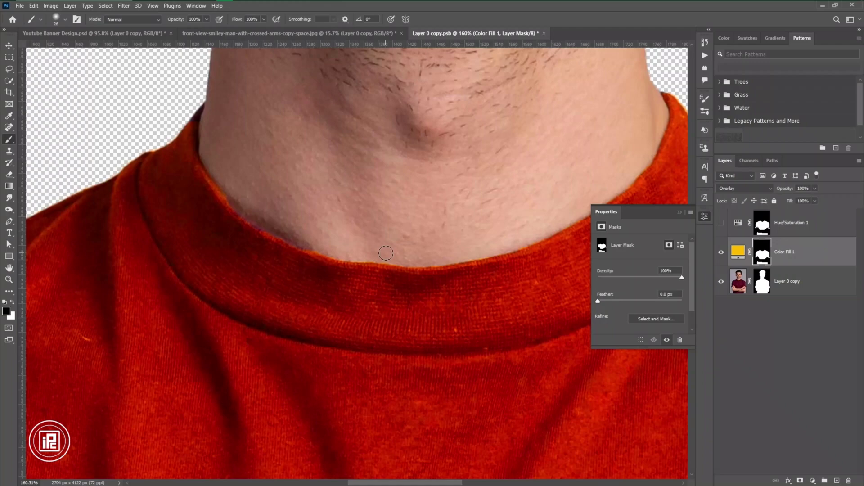
scroll(394, 256, down, 5)
- Brush the yellow fringe off the fill mask along the sleeve hem and the fingertips resting on it
scroll(475, 218, up, 4)
scroll(474, 218, down, 7)
scroll(276, 353, up, 8)
drag(219, 321, 223, 364)
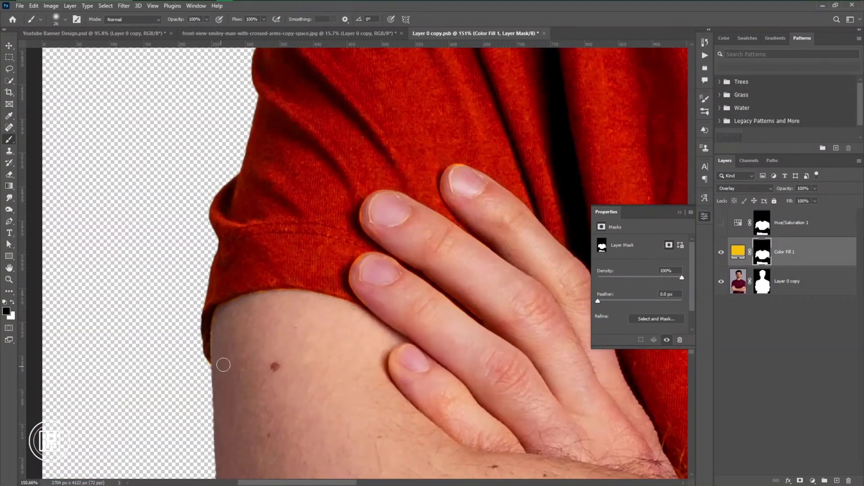
drag(363, 289, 273, 251)
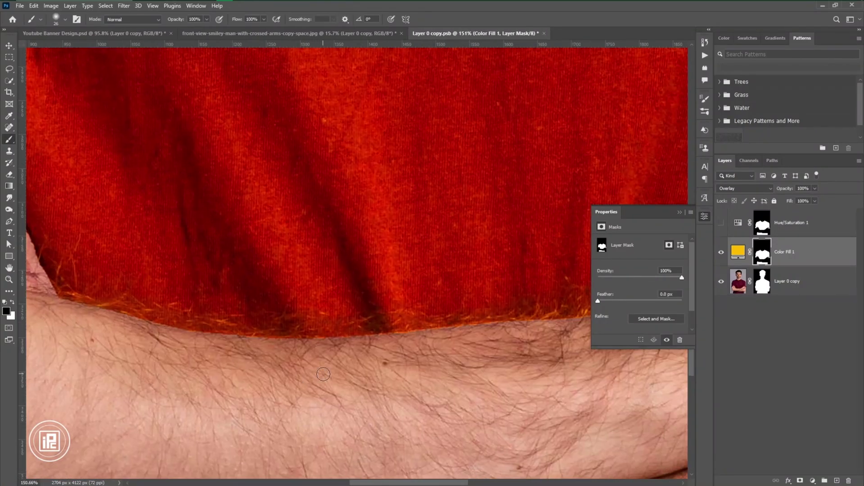
- Clean the fill mask's edge along the forearm, the other hand and the opposite sleeve cuff with a small black brush
drag(518, 307, 370, 341)
scroll(371, 341, up, 1)
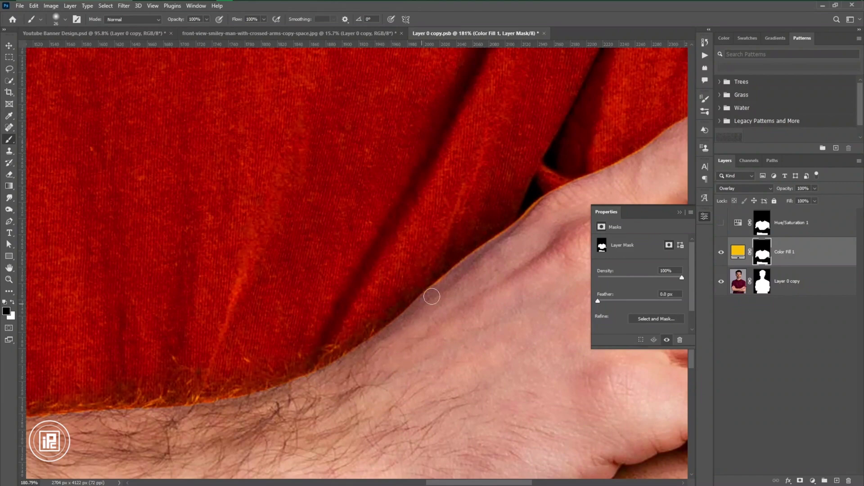
drag(488, 304, 340, 376)
drag(457, 306, 338, 370)
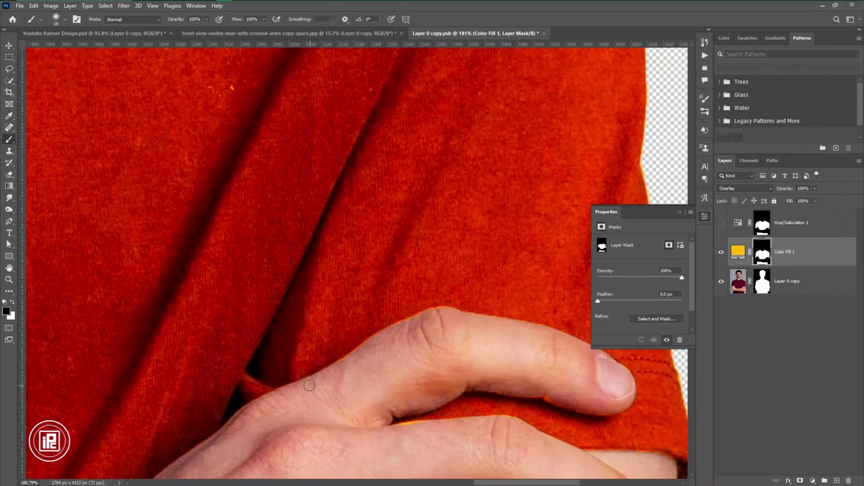
scroll(416, 407, down, 3)
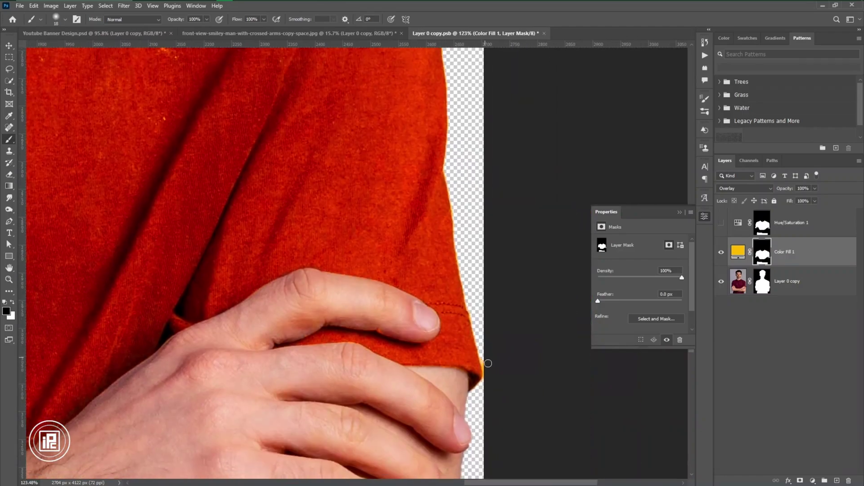
- Show the Hue/Saturation adjustment again and set its hue to +20 and saturation to +9
scroll(487, 399, down, 10)
drag(392, 357, 345, 308)
click(722, 223)
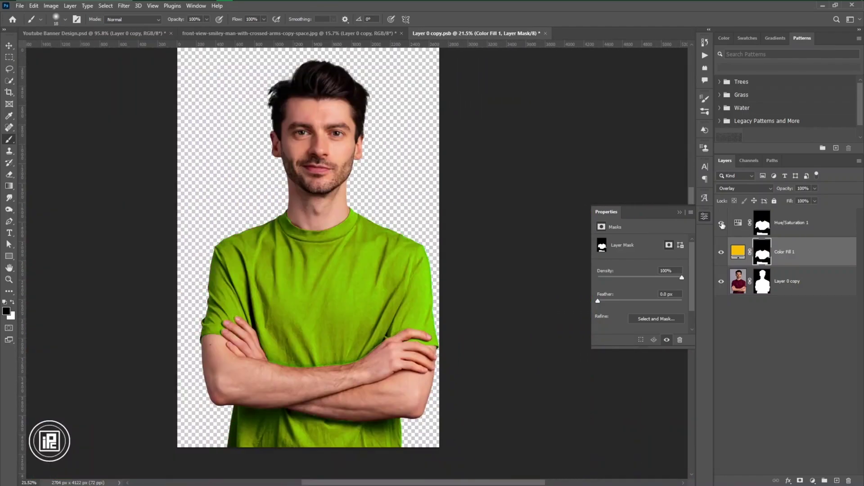
click(740, 224)
drag(658, 276, 664, 276)
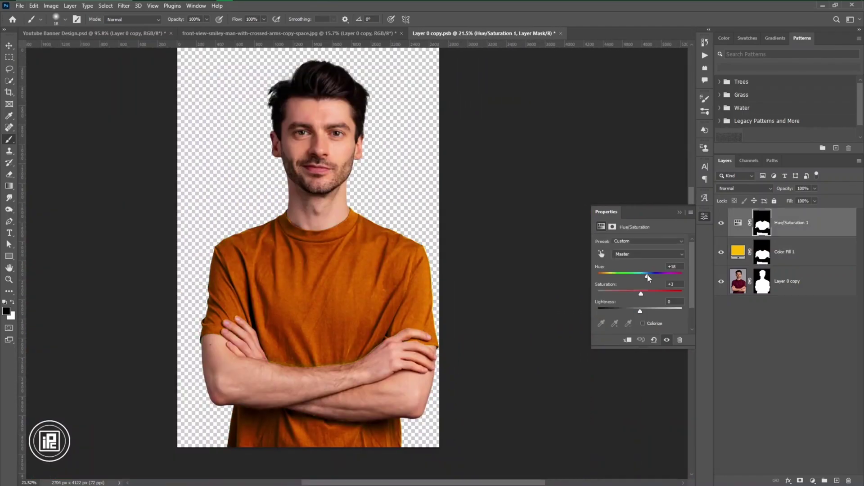
scroll(359, 331, down, 2)
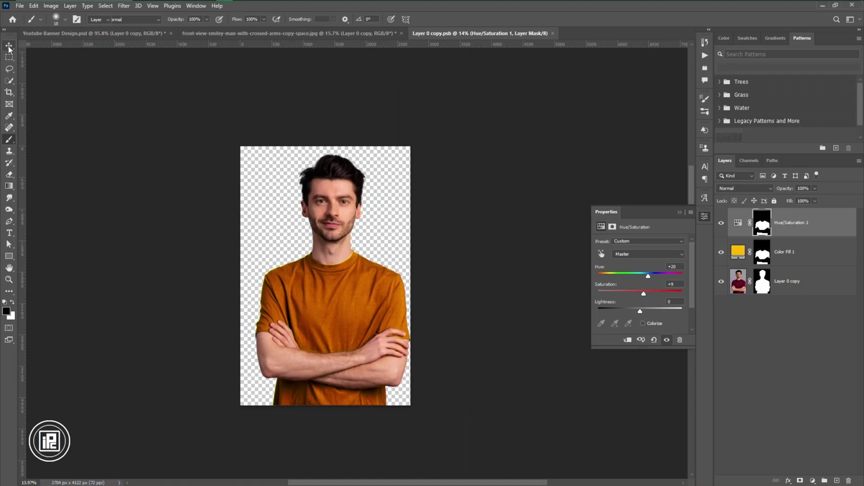
- Return to the Youtube Banner Design document and delete the Hue/Saturation adjustment clipped to the man's layer
key(v)
click(92, 34)
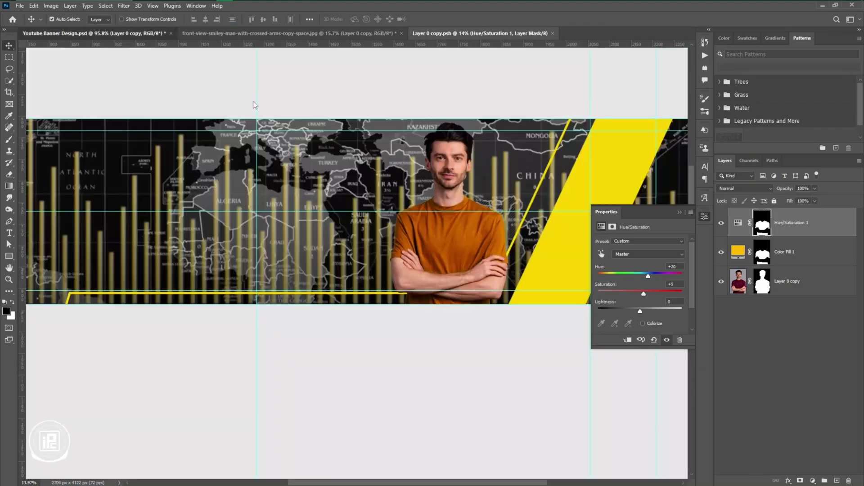
scroll(428, 257, down, 4)
scroll(445, 256, up, 8)
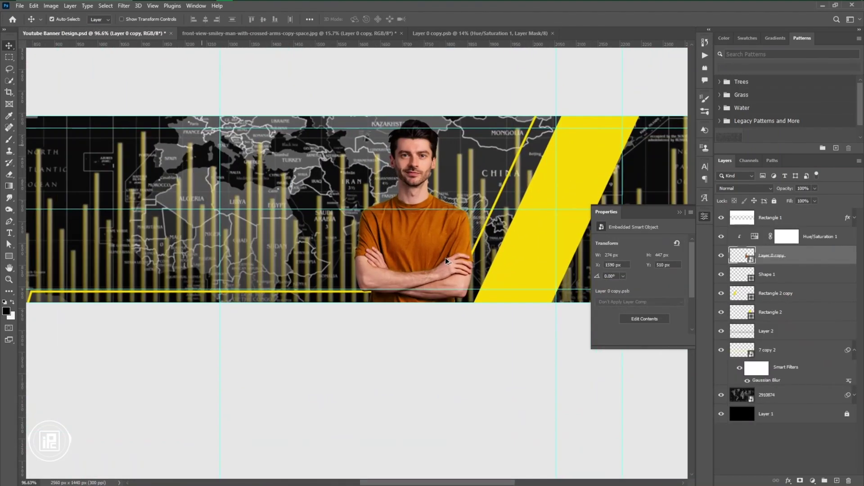
key(ctrl+t)
scroll(431, 176, down, 1)
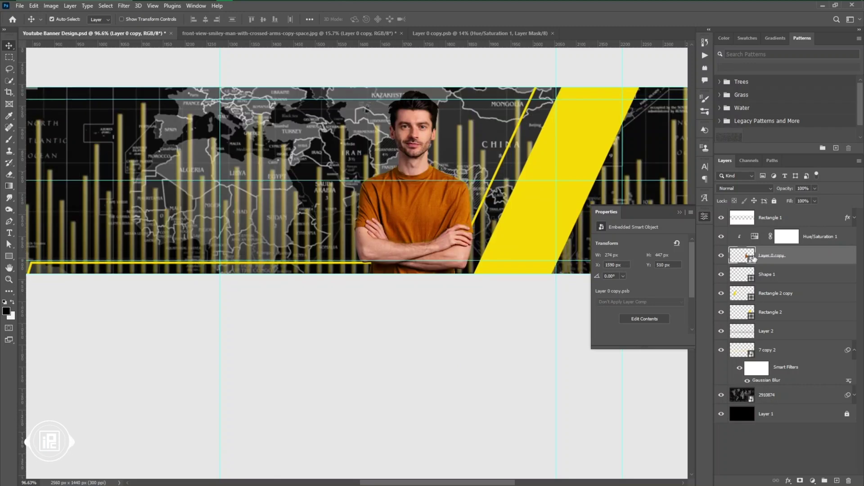
drag(833, 241, 848, 481)
- Clip a Curves adjustment to the man's layer, with one curve point in the highlights and another in the shadows
click(813, 481)
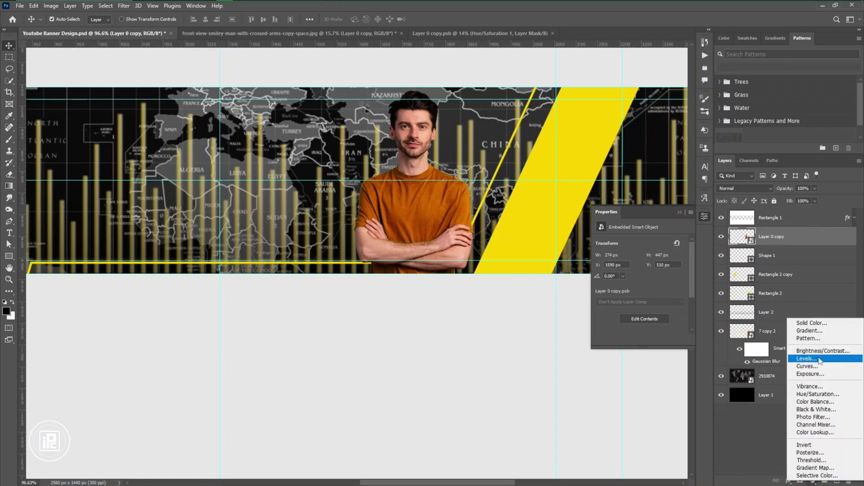
click(809, 358)
drag(664, 290, 669, 273)
click(631, 312)
scroll(512, 304, down, 3)
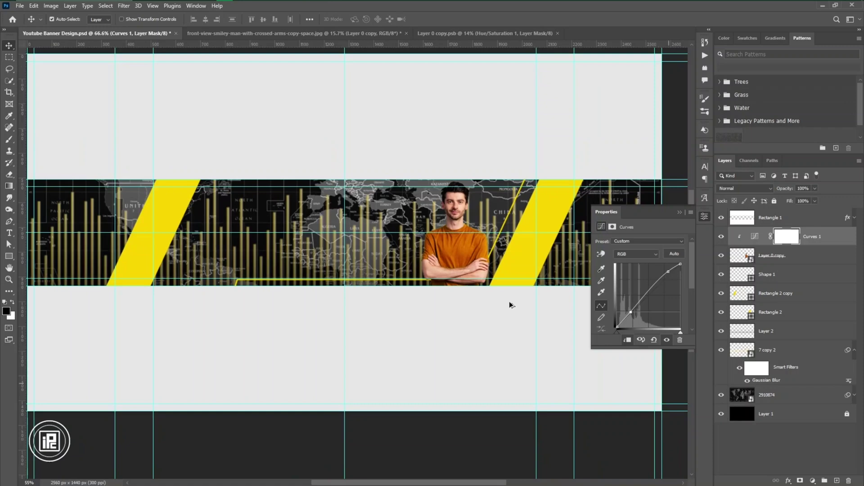
scroll(461, 283, up, 2)
scroll(462, 283, up, 1)
- Scale the man's layer up to 2.86% and nudge it up and left so he stands on the banner's lower edge
key(ctrl+t)
key(Return)
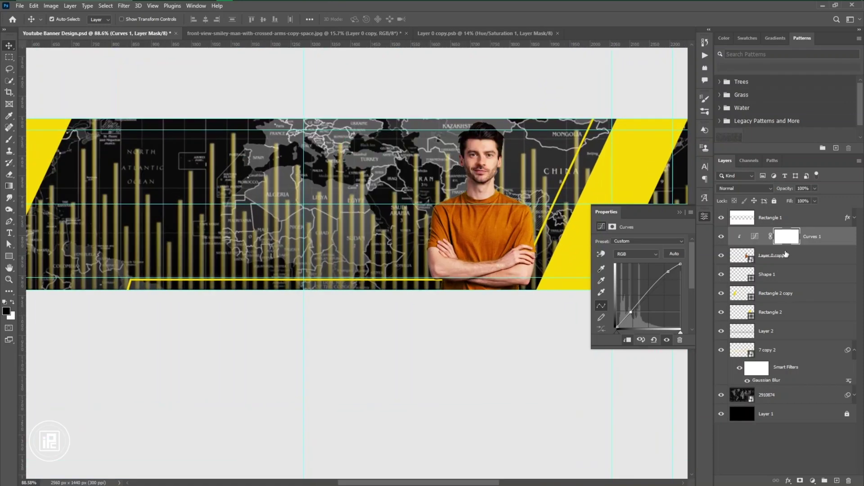
click(786, 255)
key(ctrl+t)
drag(476, 299, 477, 311)
key(Up)
key(Up)
key(Up)
key(Up)
key(Up)
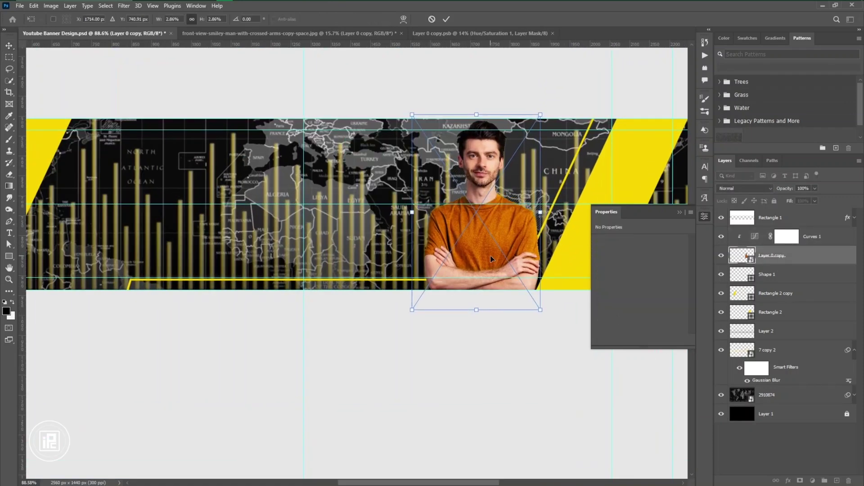
key(shift+Left)
key(shift+Left)
click(447, 19)
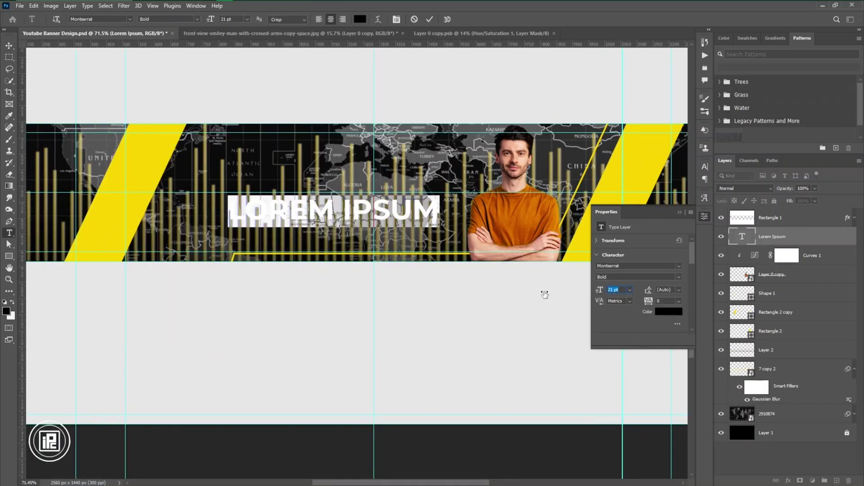
- Replace the placeholder text with MARKETY'S and colour it with the yellow sampled from the slanted stripe
text(MARKETY)
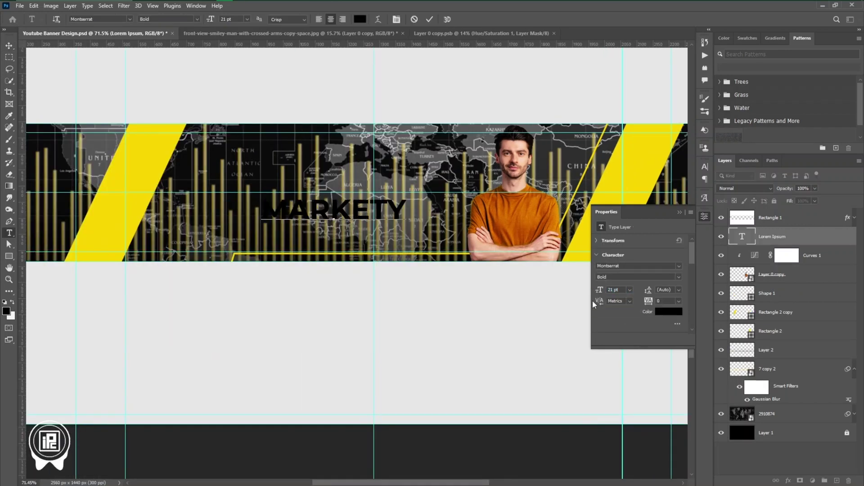
text(:s)
click(429, 19)
click(669, 311)
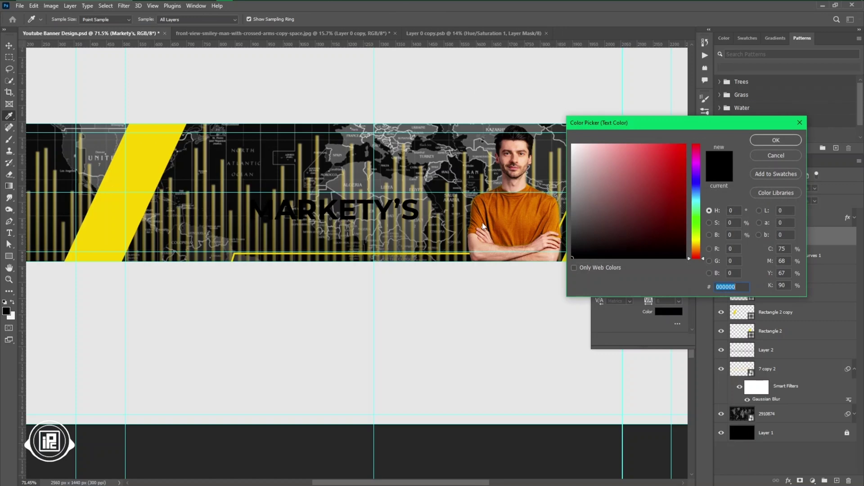
click(147, 160)
click(776, 140)
- Set the MARKETY'S heading to the Black font style, enlarge it to 29.53 pt and position it beside the man
key(v)
drag(346, 215, 357, 197)
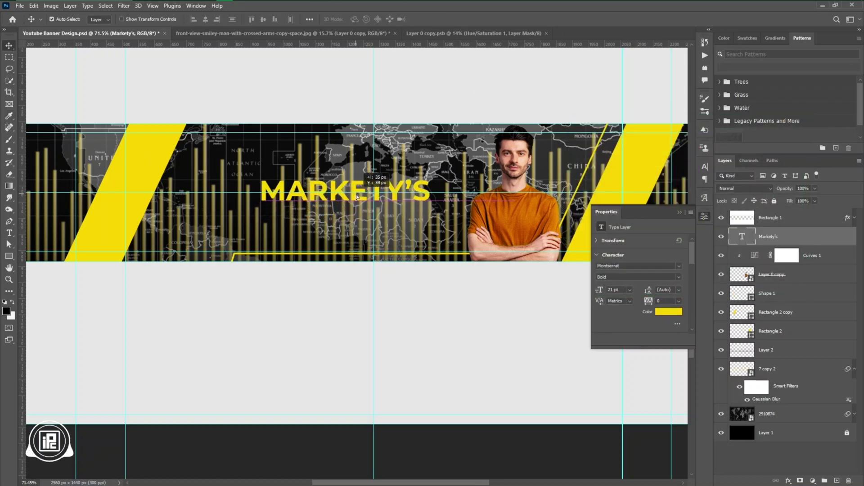
scroll(357, 197, down, 2)
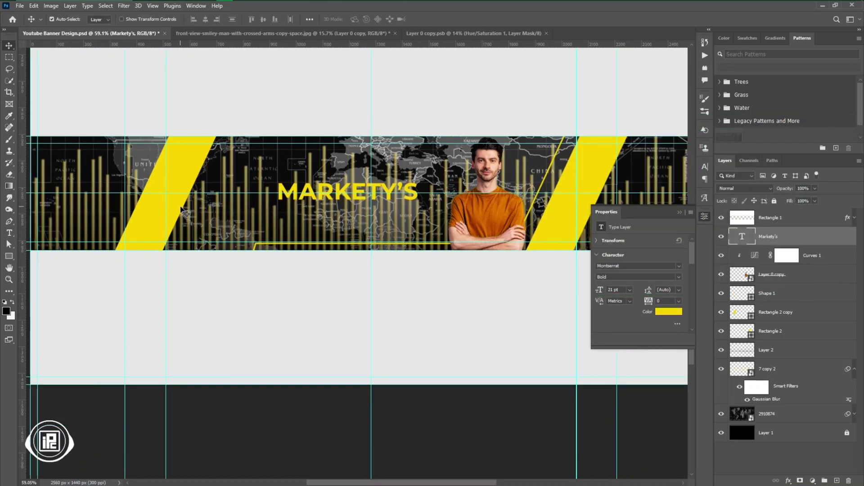
scroll(375, 210, up, 4)
click(680, 278)
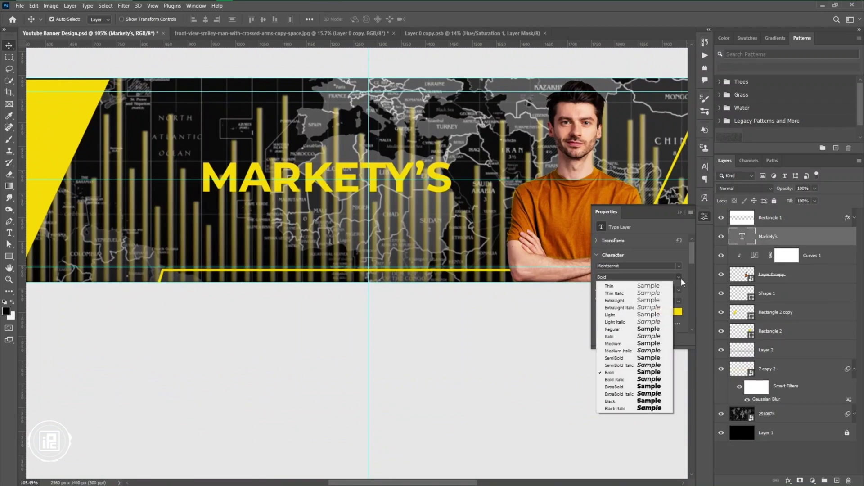
click(631, 401)
key(ctrl+t)
drag(326, 202, 326, 221)
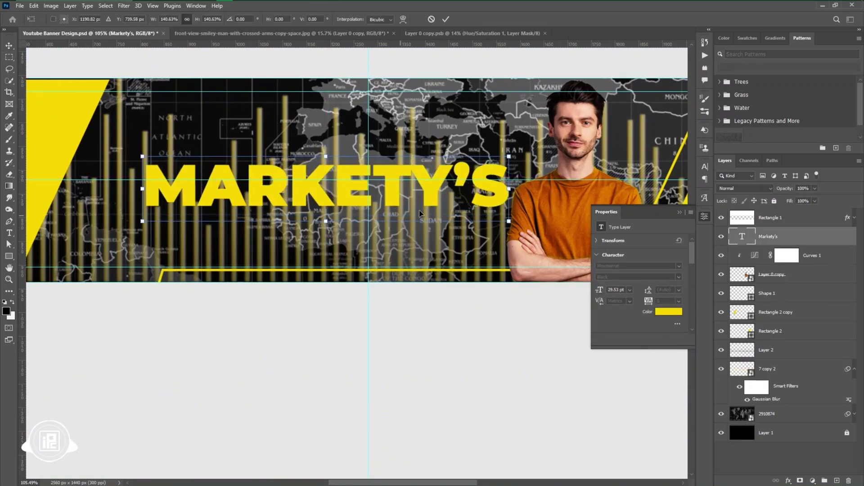
drag(420, 214, 427, 189)
click(445, 20)
scroll(390, 255, down, 4)
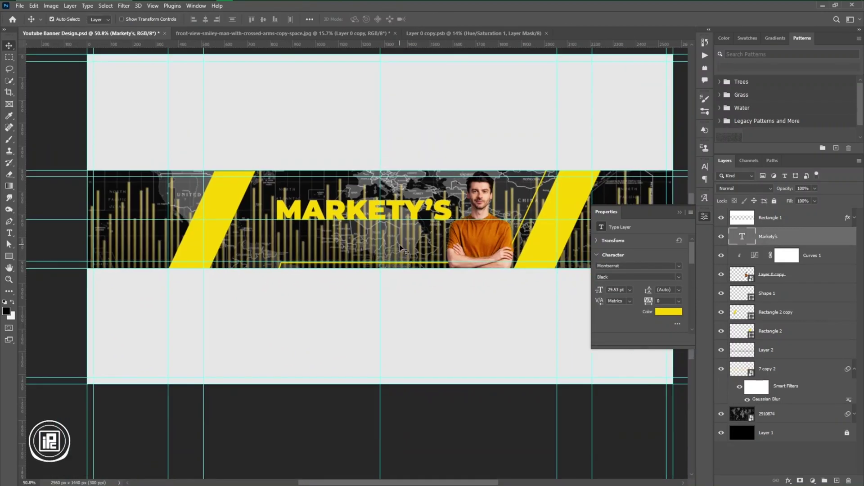
- Add a Solid Color fill above Layer 2 in a darkened stripe yellow and set its blend mode to Overlay
click(402, 249)
click(814, 482)
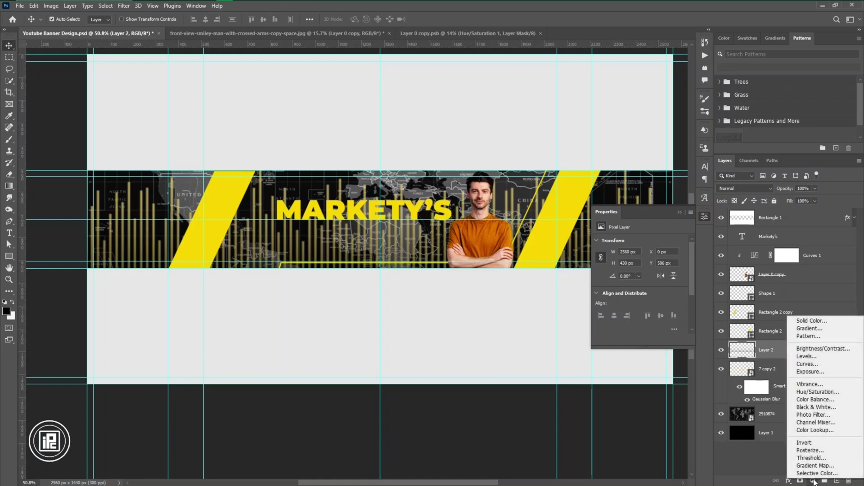
click(808, 322)
click(547, 245)
mouse_move(683, 207)
mouse_down()
mouse_move(689, 234)
mouse_move(687, 218)
mouse_up()
click(775, 143)
click(745, 188)
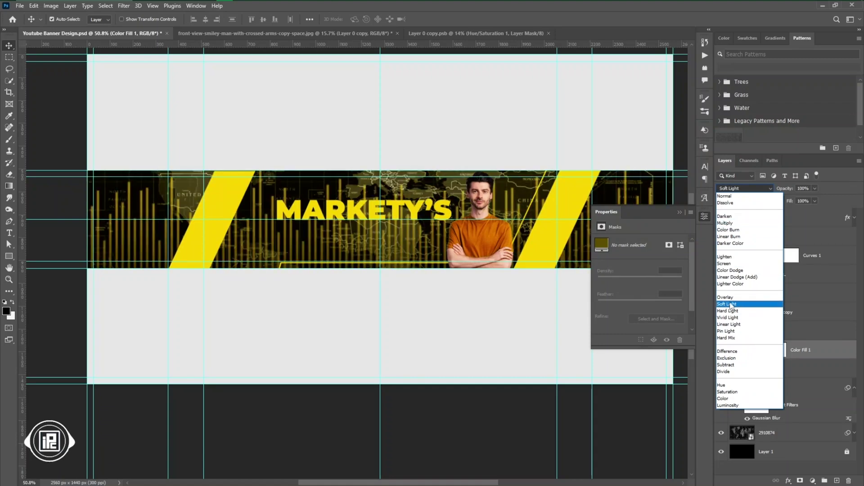
click(730, 298)
- Add a Curves adjustment above the colour fill and pull the curve down to darken the map background
click(812, 482)
click(810, 370)
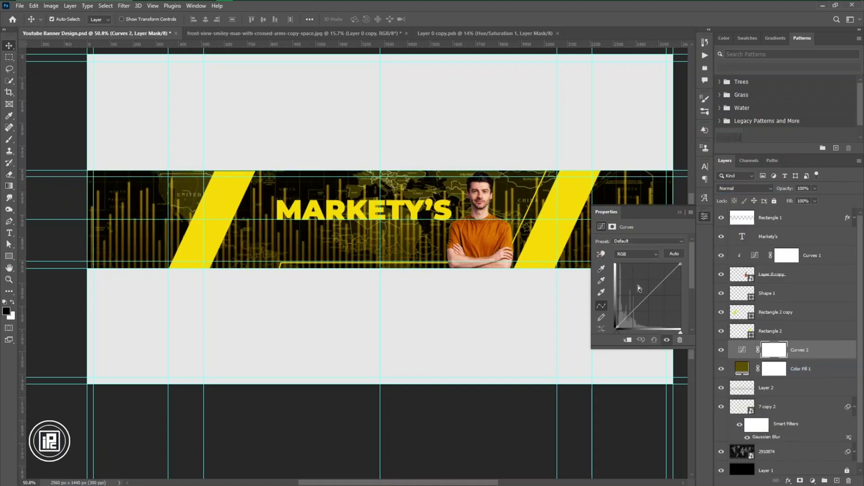
mouse_move(649, 296)
mouse_down()
mouse_move(656, 301)
mouse_move(668, 278)
mouse_move(639, 306)
mouse_up()
click(680, 212)
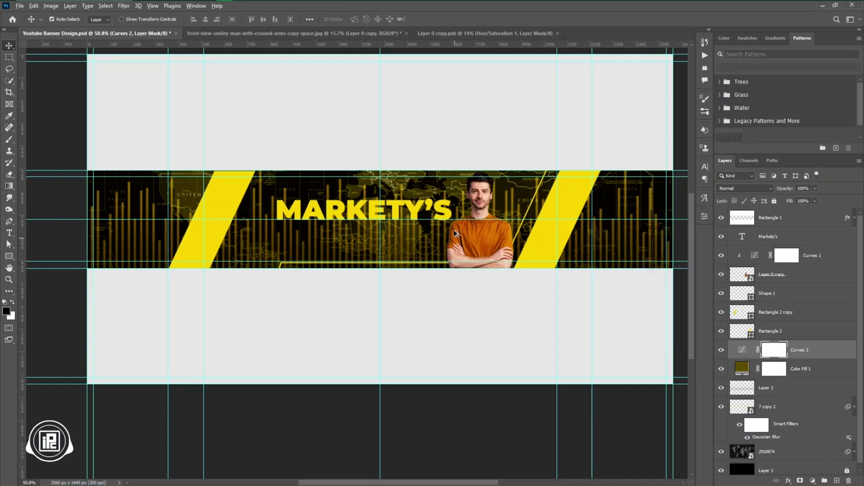
- Change the MARKETY'S heading colour to the warmer yellow ffc000
scroll(449, 254, up, 3)
click(377, 198)
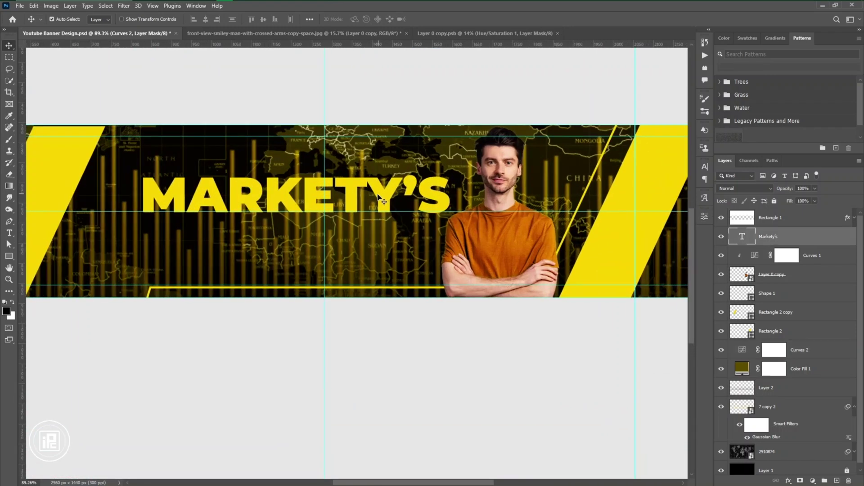
click(705, 170)
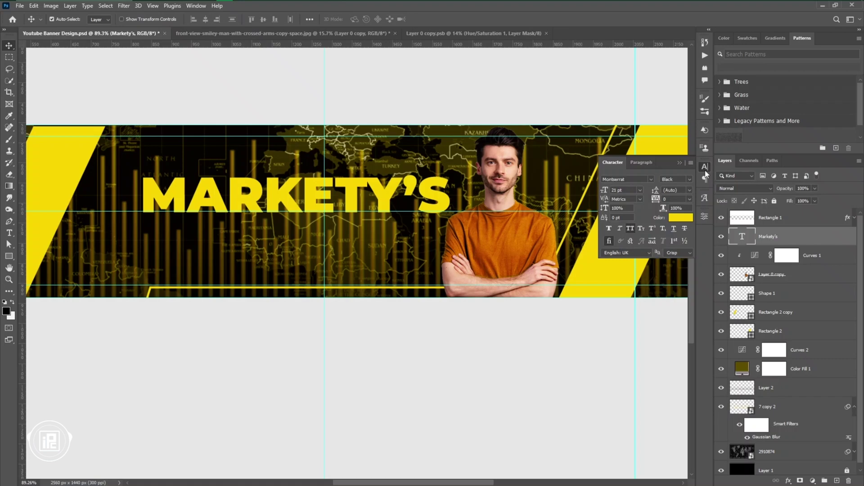
click(681, 218)
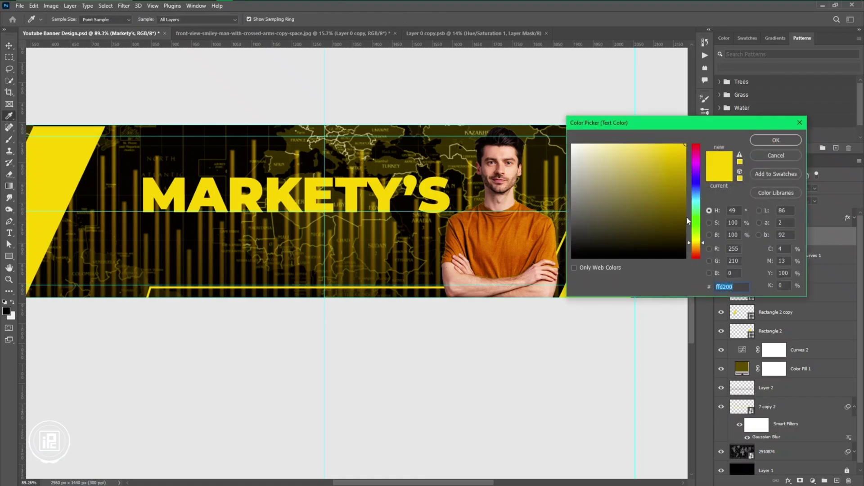
drag(695, 244, 695, 245)
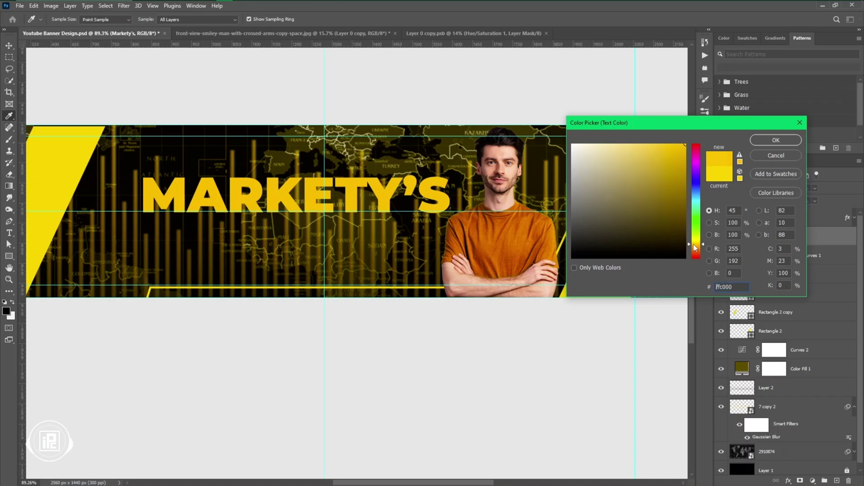
click(779, 144)
scroll(288, 240, down, 3)
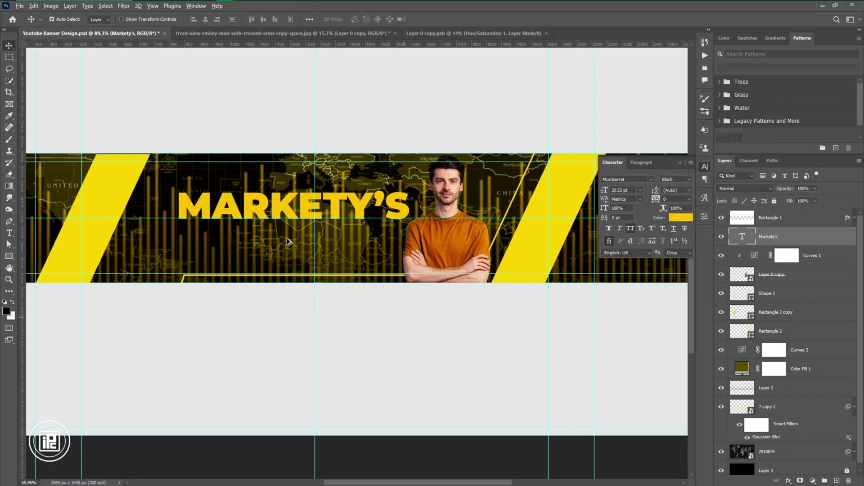
- Scale the MARKETY'S heading down to 92.03% so it sits clear of the man's shoulder
scroll(223, 196, up, 2)
key(ctrl+t)
drag(450, 235, 401, 221)
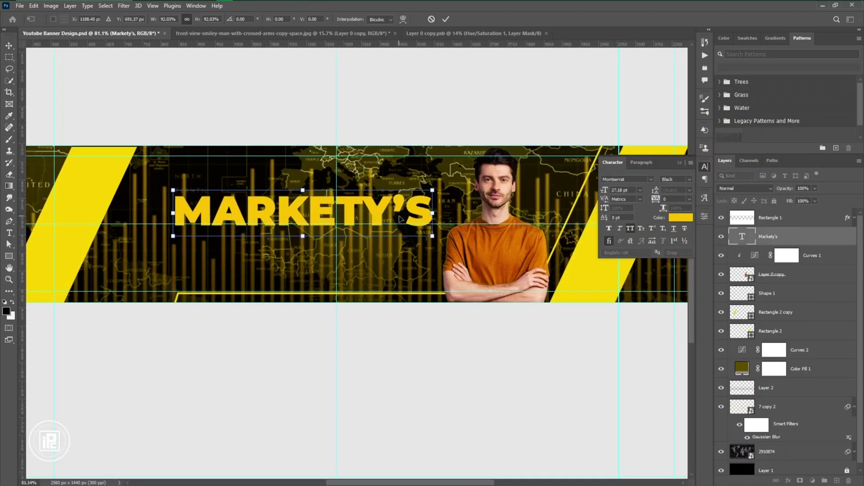
key(Return)
- Move the yellow stripe on the heading's side slightly outward, away from the MARKETY'S text
scroll(169, 244, down, 3)
drag(121, 217, 112, 217)
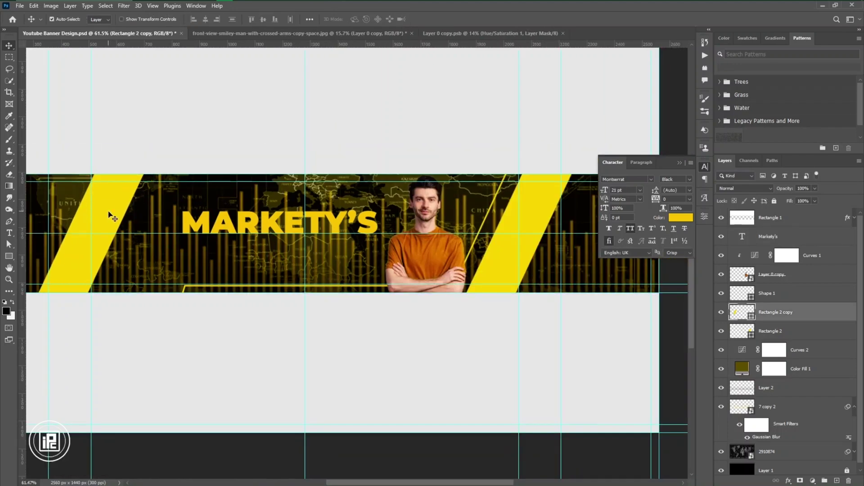
scroll(280, 283, down, 3)
scroll(216, 290, up, 4)
scroll(246, 303, down, 1)
scroll(280, 290, up, 2)
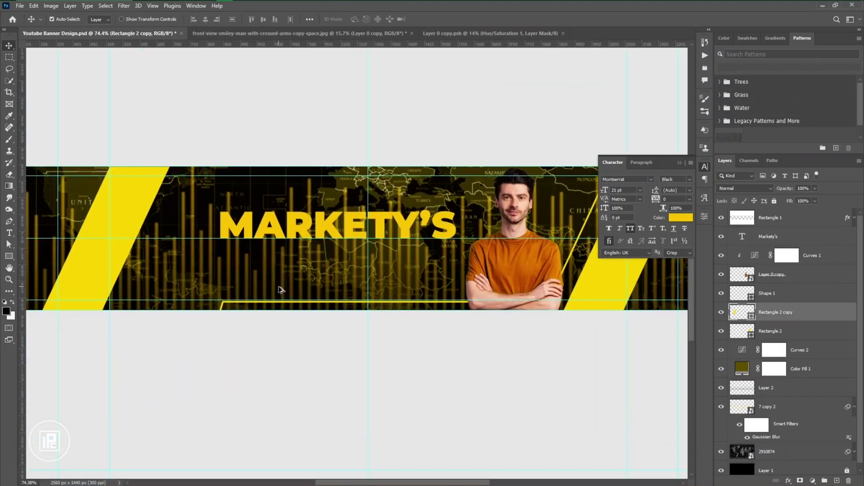
- Recolour the heading white and draw a yellow, strokeless line of about 667 × 2 px beneath it
click(679, 217)
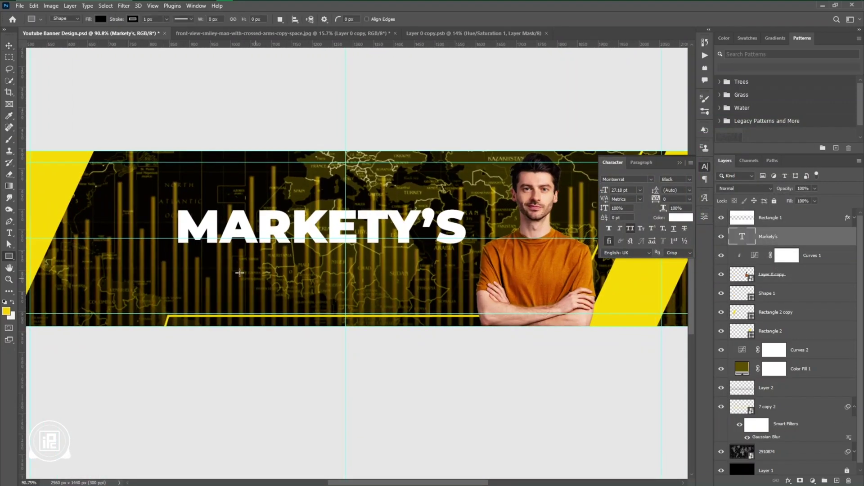
drag(182, 251, 455, 250)
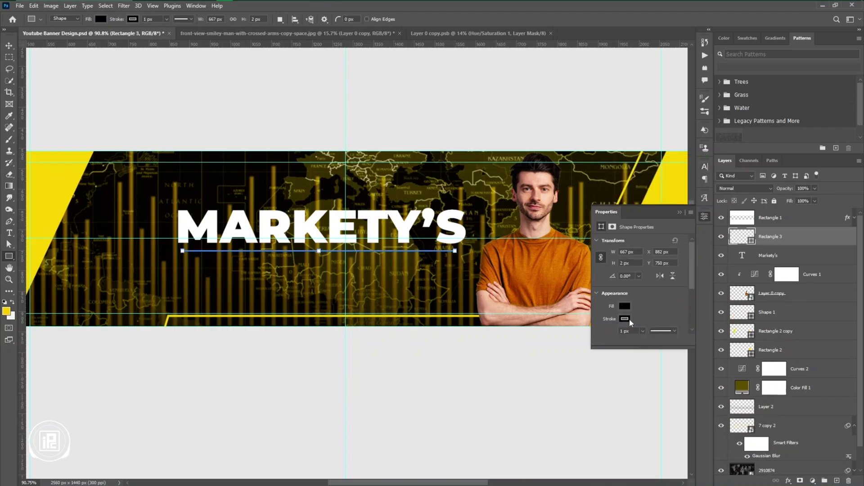
click(625, 306)
click(9, 46)
- Thicken the yellow line under the heading by scaling its height to 150%
scroll(337, 248, up, 14)
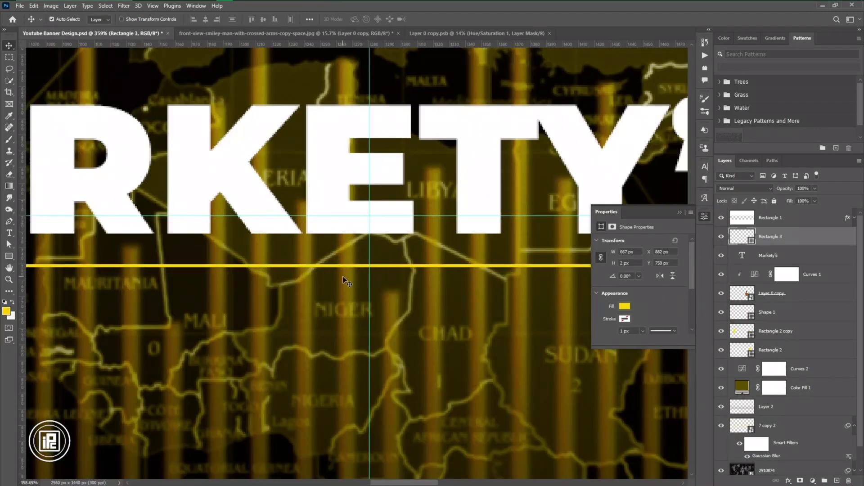
key(ctrl+t)
scroll(264, 269, up, 9)
drag(264, 255, 265, 251)
key(Return)
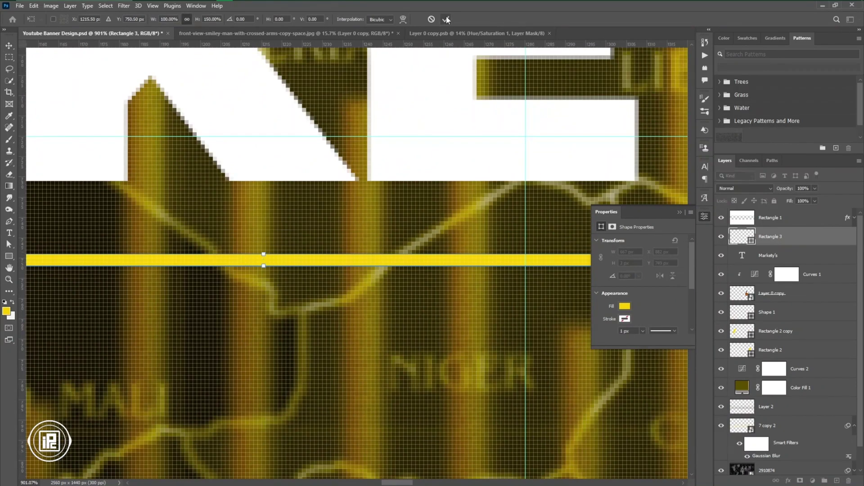
scroll(384, 232, down, 8)
scroll(383, 230, up, 1)
drag(378, 185, 376, 247)
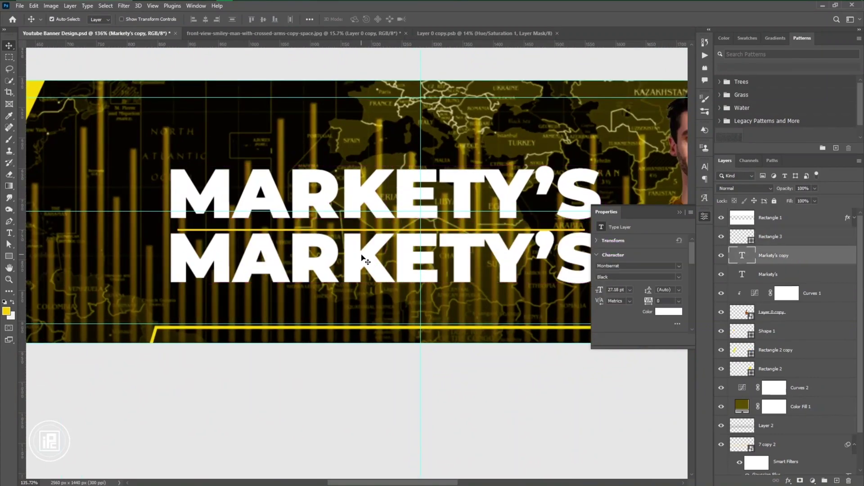
drag(600, 290, 590, 291)
click(706, 168)
click(630, 228)
drag(392, 277, 244, 248)
double_click(308, 258)
text(@username)
click(429, 19)
key(v)
click(689, 179)
click(682, 244)
drag(248, 249, 423, 248)
drag(418, 248, 558, 249)
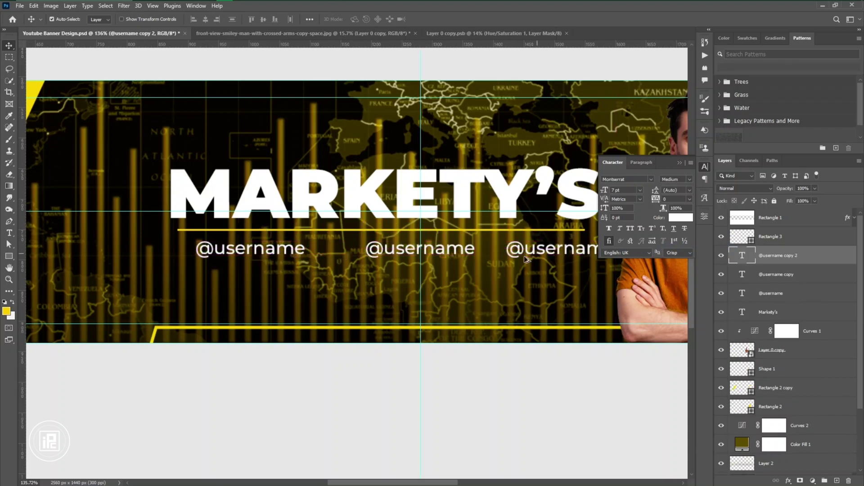
shift+click(405, 251)
shift+click(273, 250)
key(ctrl+t)
click(680, 164)
drag(616, 257, 570, 250)
key(Return)
click(533, 250)
drag(409, 249, 423, 249)
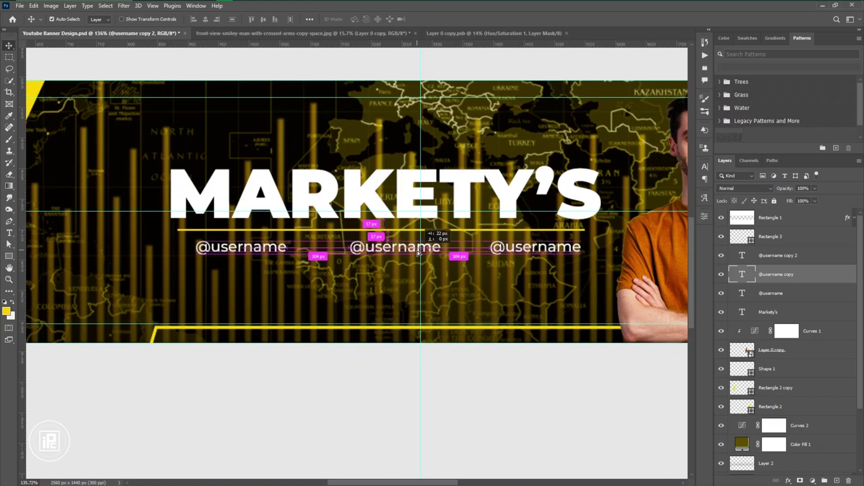
shift+click(511, 249)
shift+click(271, 250)
key(shift+Up)
key(Down)
key(Down)
key(Down)
key(Down)
key(Left)
key(Left)
key(Left)
key(Left)
key(Left)
key(Left)
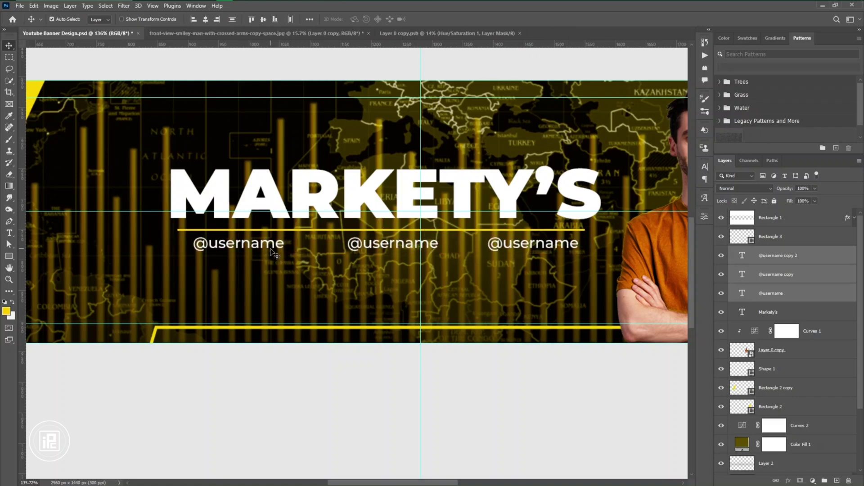
key(Down)
key(Down)
key(Down)
key(Down)
click(330, 293)
scroll(342, 290, down, 8)
scroll(351, 290, up, 6)
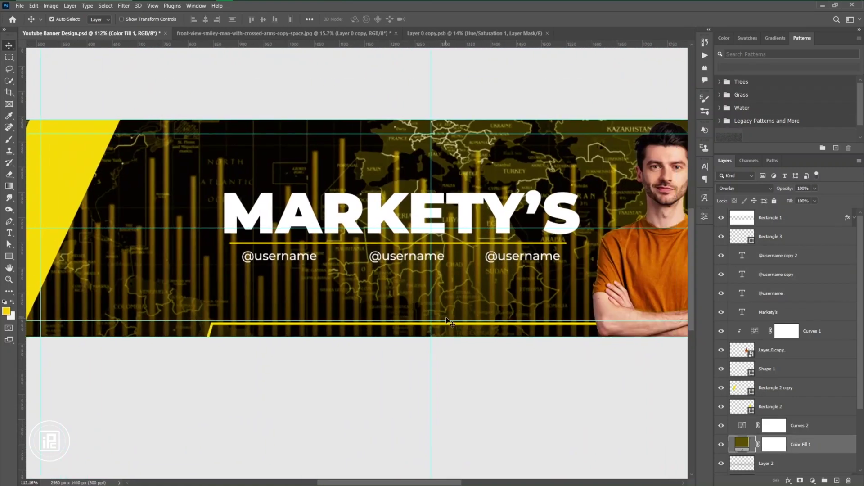
drag(259, 298, 278, 302)
drag(294, 258, 155, 207)
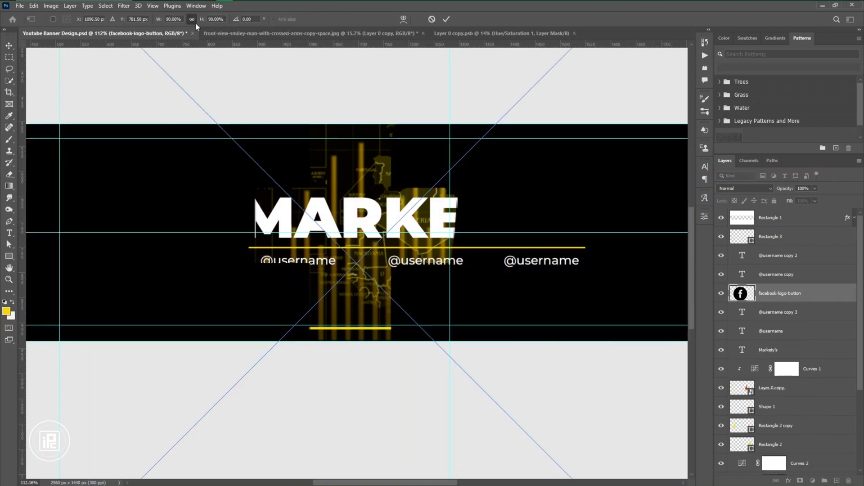
drag(159, 19, 119, 23)
drag(357, 264, 246, 261)
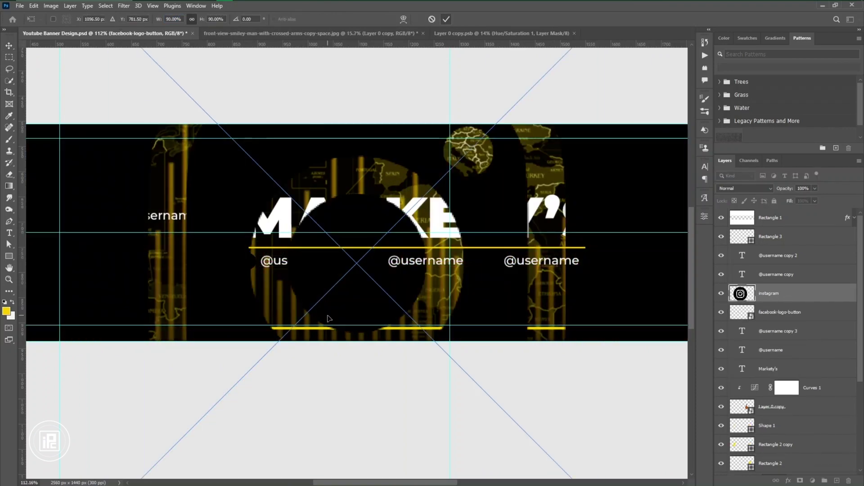
drag(160, 21, 119, 23)
click(446, 19)
drag(361, 267, 488, 265)
click(446, 20)
scroll(365, 274, up, 7)
drag(361, 260, 398, 257)
mouse_move(418, 253)
mouse_down()
mouse_move(409, 254)
mouse_move(417, 256)
mouse_up()
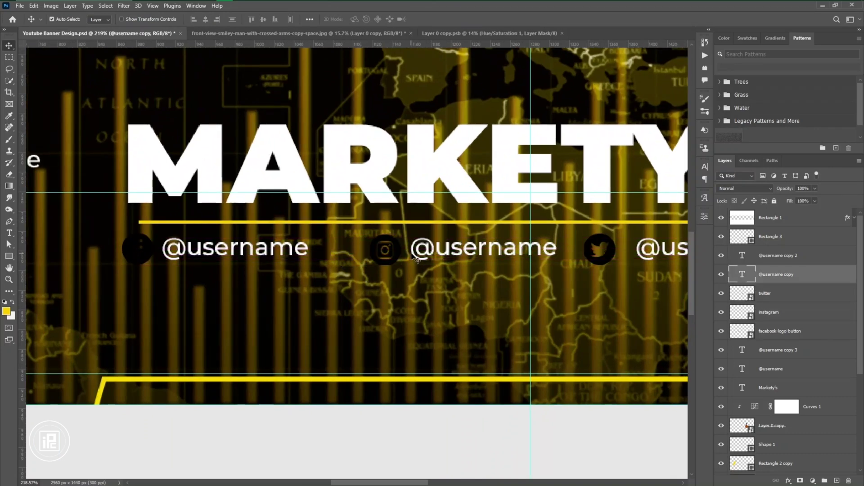
- Add a Color Overlay to the Facebook icon using the yellow sampled from the banner's lower line
click(825, 337)
double_click(824, 336)
click(535, 224)
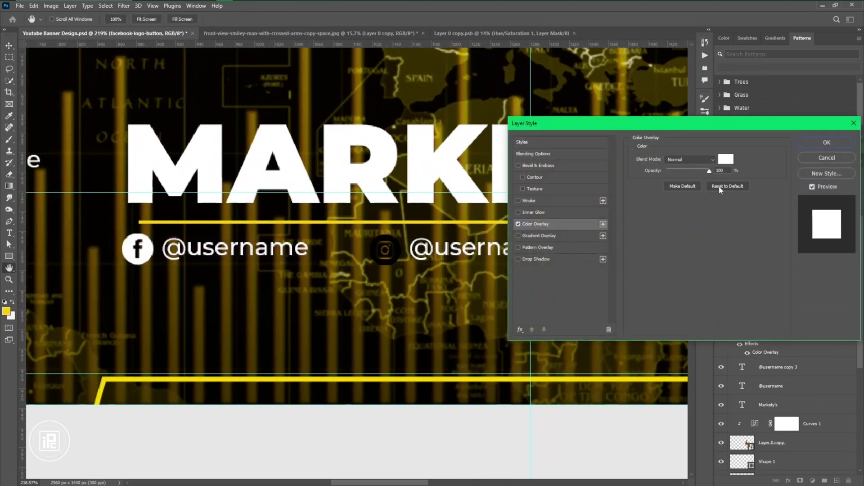
click(725, 159)
click(416, 379)
click(767, 145)
click(827, 142)
- Copy the Facebook icon's yellow Color Overlay to the Instagram and Twitter icons
drag(751, 344, 784, 312)
drag(751, 361, 779, 294)
scroll(498, 357, down, 7)
scroll(411, 382, right, 4)
scroll(223, 322, up, 2)
scroll(277, 350, down, 1)
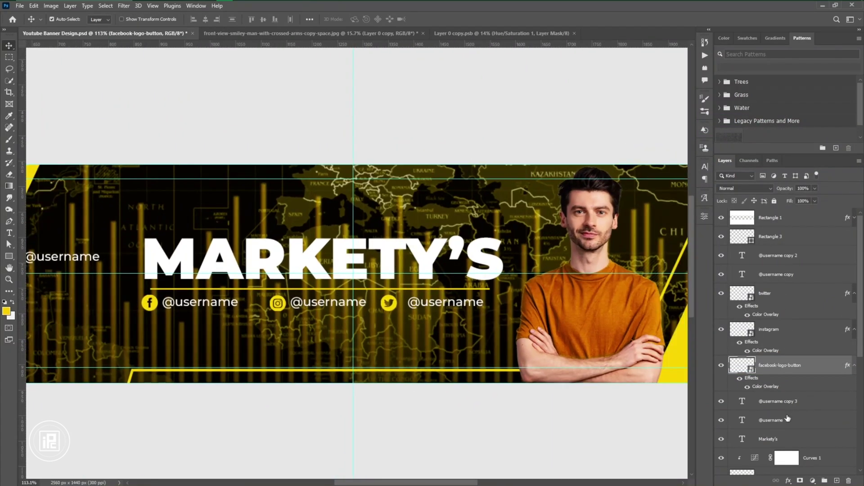
click(797, 426)
shift+click(761, 255)
key(ctrl+g)
key(shift+Down)
key(shift+Down)
key(shift+Down)
key(shift+Down)
key(shift+Down)
key(shift+Down)
key(shift+Down)
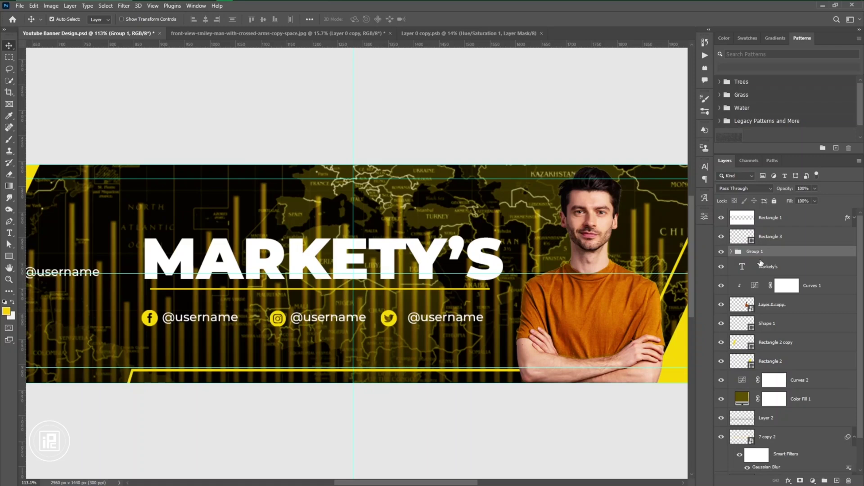
drag(93, 297, 96, 271)
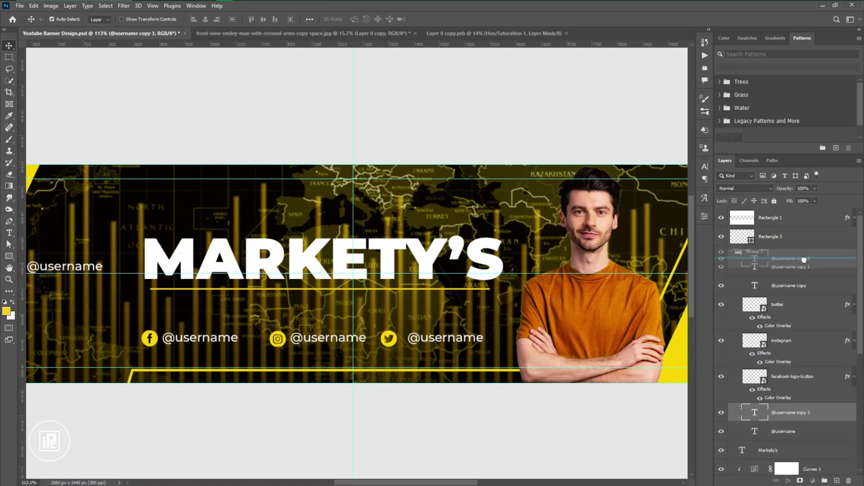
- Duplicate the MARKETY'S heading below the yellow line and change the copy's text to "Marketing & Investing tips"
alt+drag(338, 260, 339, 311)
double_click(339, 311)
text(M)
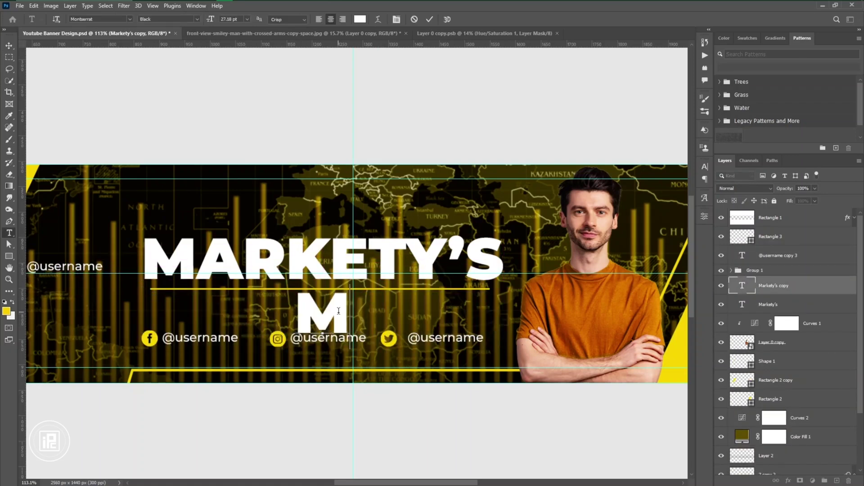
text(ARKETING & INVESTING)
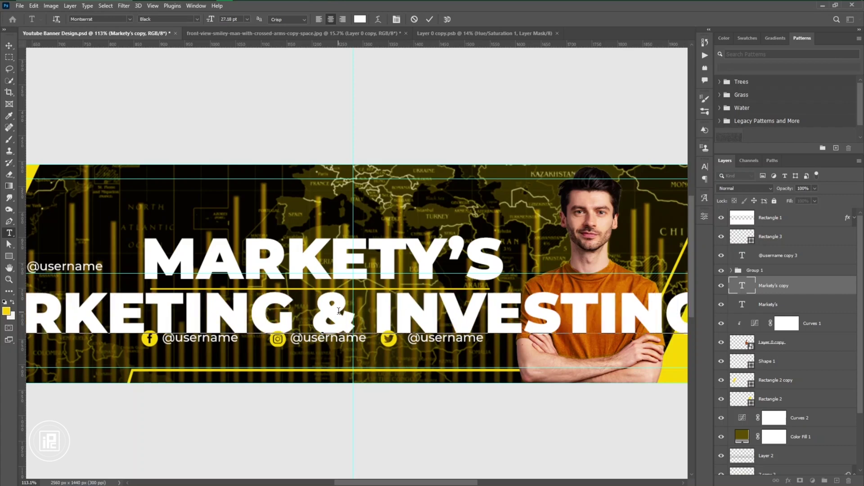
text( tips)
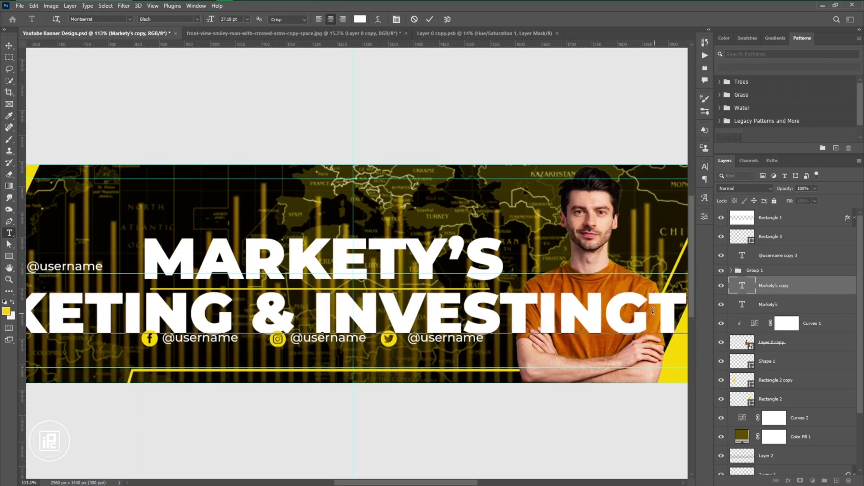
key(ctrl+Return)
key(v)
- Format the tagline as 6 pt Montserrat SemiBold without all caps and position it just below the yellow line
click(705, 167)
drag(604, 191, 597, 191)
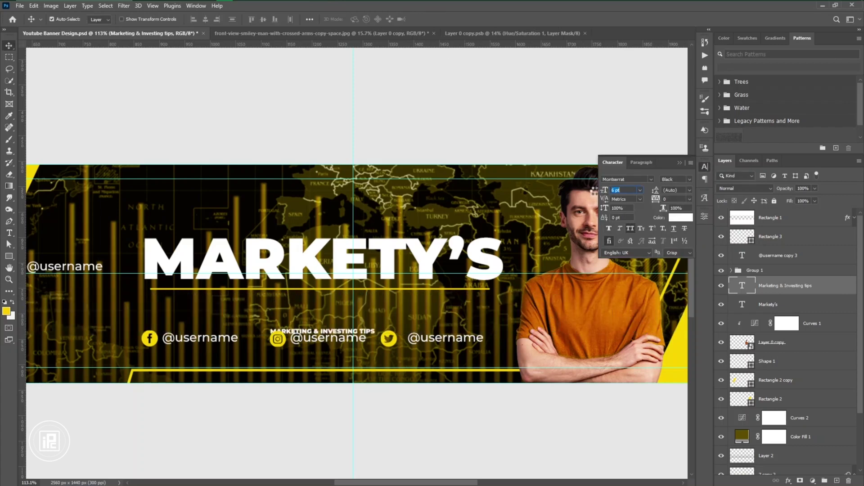
click(676, 179)
click(702, 271)
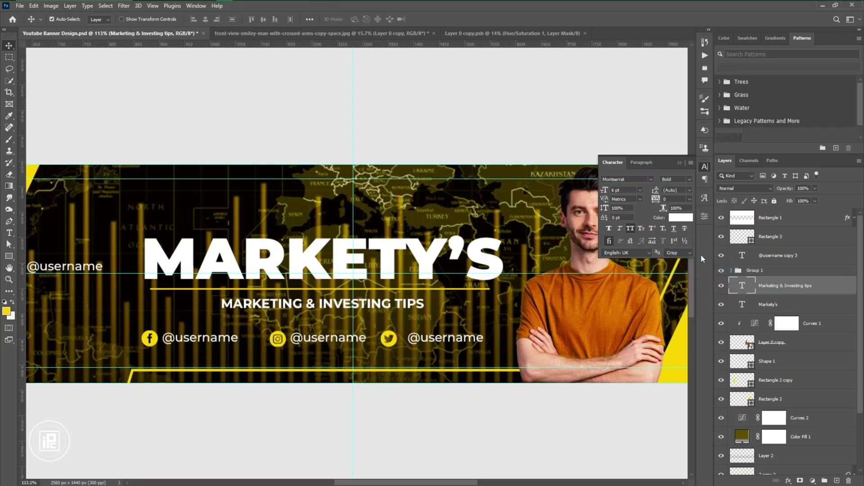
click(630, 228)
click(676, 179)
click(693, 263)
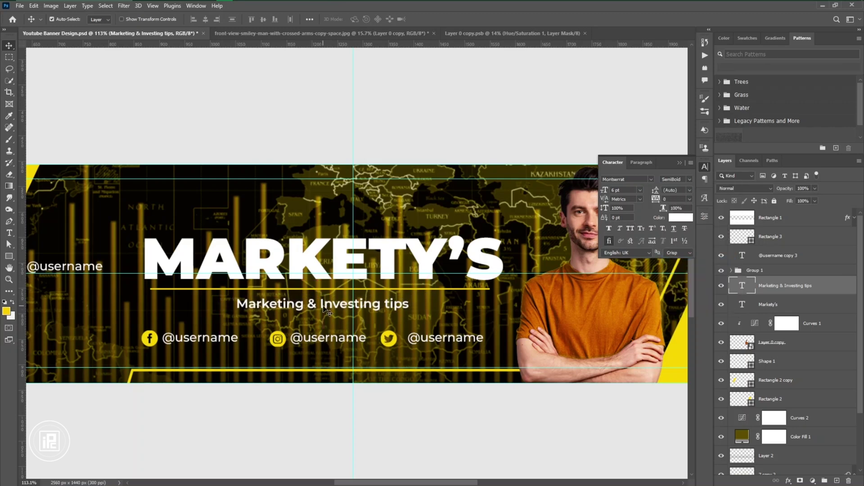
drag(326, 310, 326, 306)
- Replace "tips" in the tagline with "knowledge everyday" and set its tracking to 40
double_click(398, 301)
text(know)
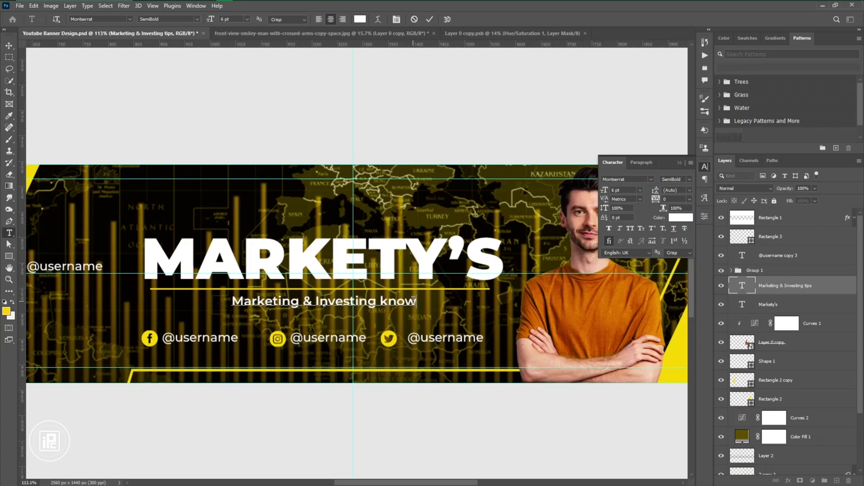
text(ledge everyday)
key(BackSpace)
key(BackSpace)
key(BackSpace)
text(day)
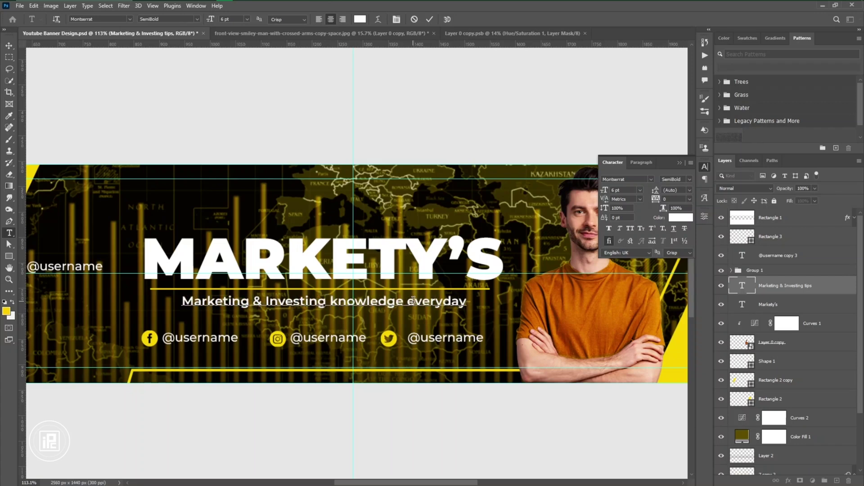
key(ctrl+Return)
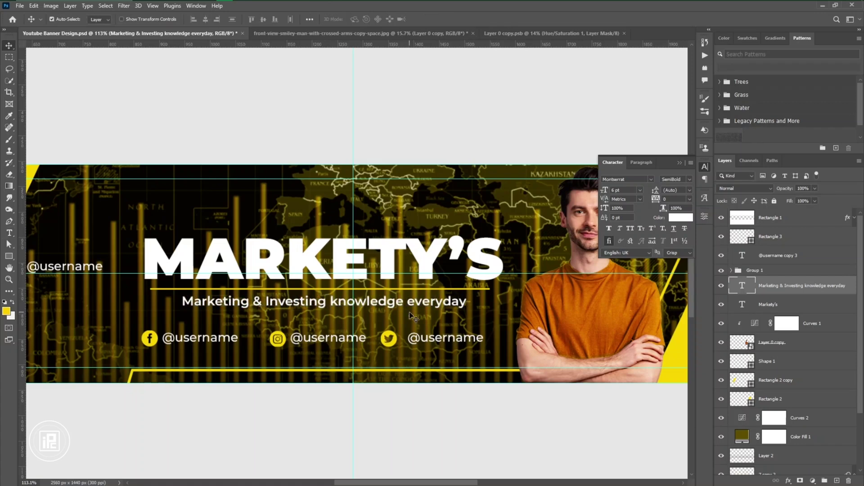
drag(655, 199, 661, 199)
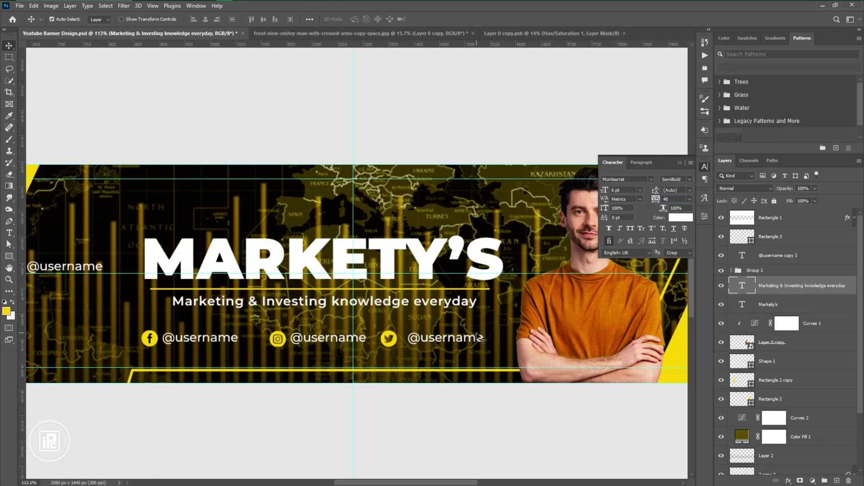
- Move the tagline and the Markety's text layers above Group 1 in the layer order
scroll(393, 303, down, 2)
scroll(152, 275, up, 1)
key(ctrl+bracketright)
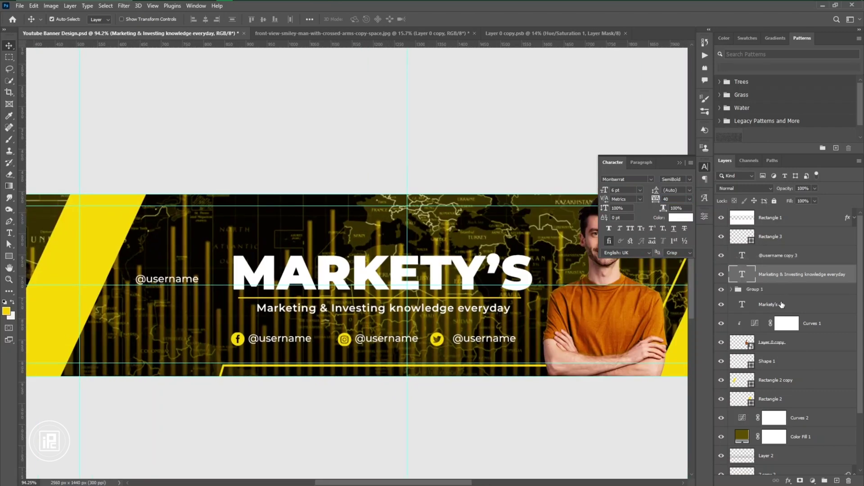
drag(778, 283, 778, 284)
drag(421, 337, 379, 322)
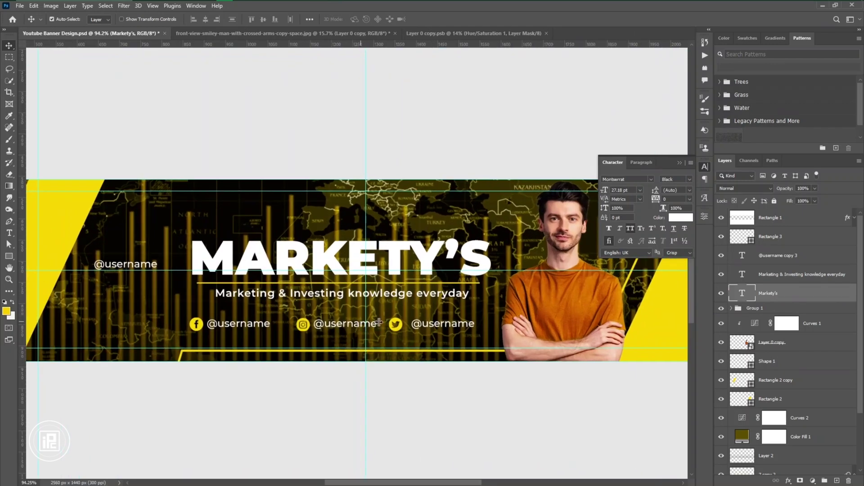
- Add a new empty layer directly above the Curves 2 adjustment layer
scroll(794, 419, down, 3)
click(826, 361)
click(836, 481)
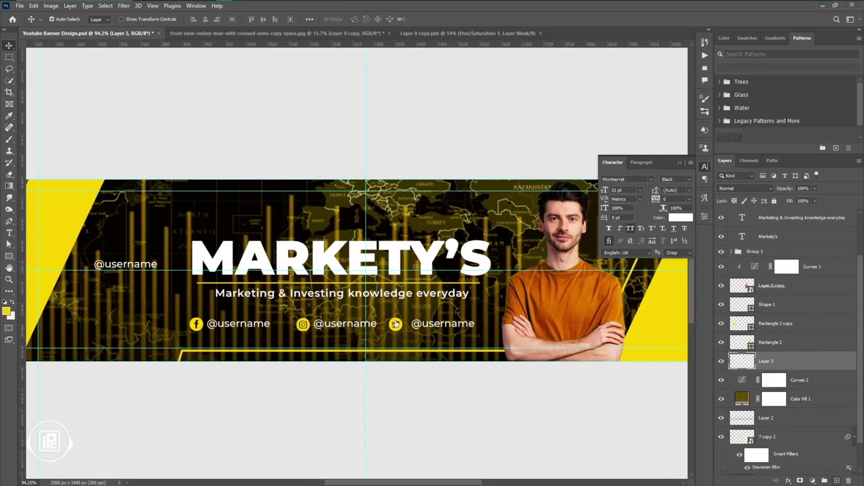
key(b)
click(7, 311)
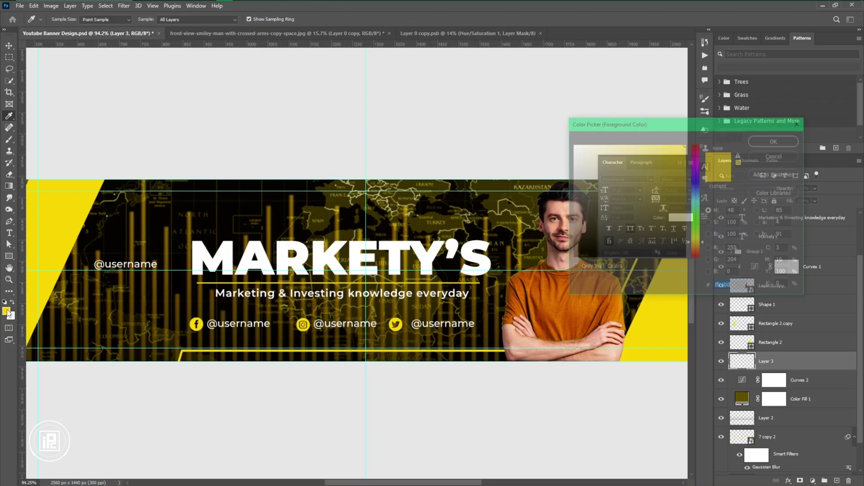
click(435, 218)
key(Return)
click(463, 275)
key(ctrl+z)
- Brush a soft near-black shadow behind the heading and tagline on the new layer
click(7, 311)
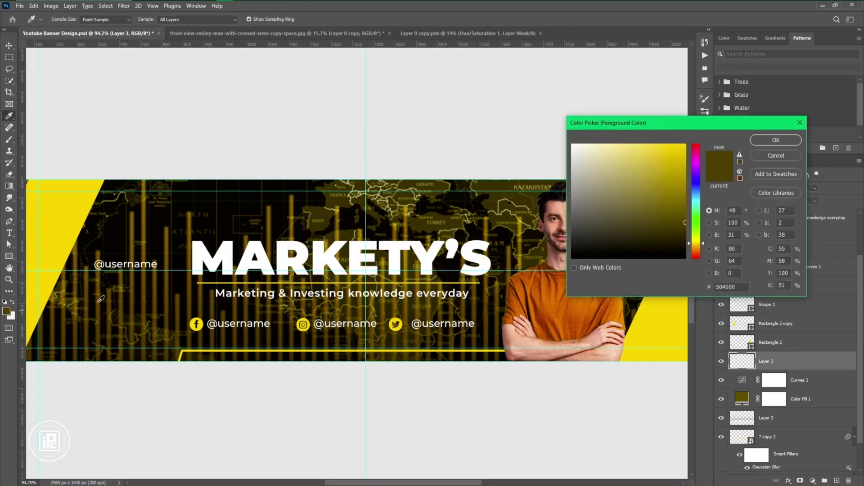
click(686, 245)
key(Return)
mouse_move(465, 269)
mouse_down()
mouse_move(230, 269)
mouse_move(432, 293)
mouse_move(216, 267)
mouse_move(464, 259)
mouse_move(255, 275)
mouse_up()
click(7, 311)
click(687, 248)
key(Return)
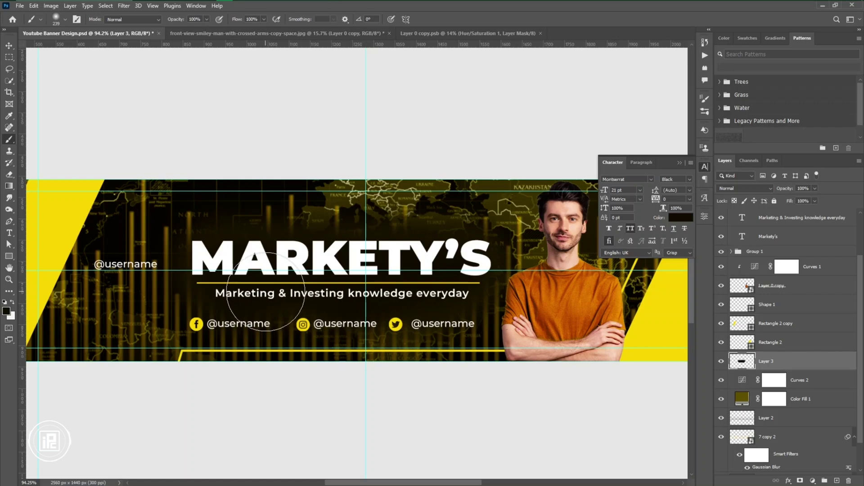
- Set the painted shadow layer to Soft Light blending at 44% opacity
click(745, 189)
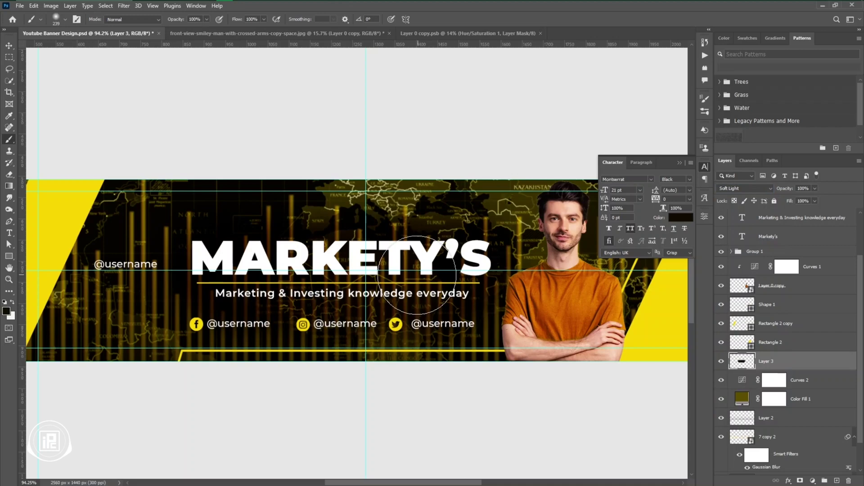
drag(766, 191, 763, 191)
scroll(469, 292, down, 3)
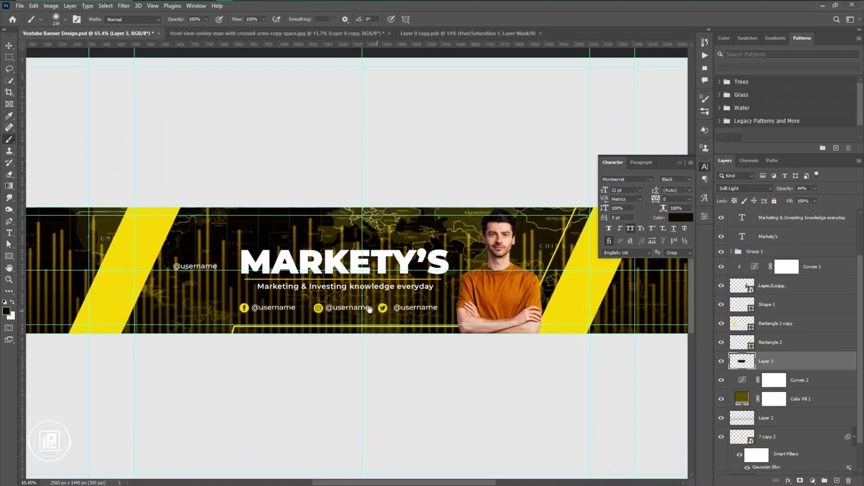
- Brush another dark shadow behind the heading on a new layer and set that layer's blend mode to Soft Light
click(837, 482)
mouse_move(313, 278)
mouse_down()
mouse_move(371, 279)
mouse_move(360, 280)
mouse_move(364, 292)
mouse_up()
click(6, 311)
click(670, 256)
click(775, 140)
click(745, 188)
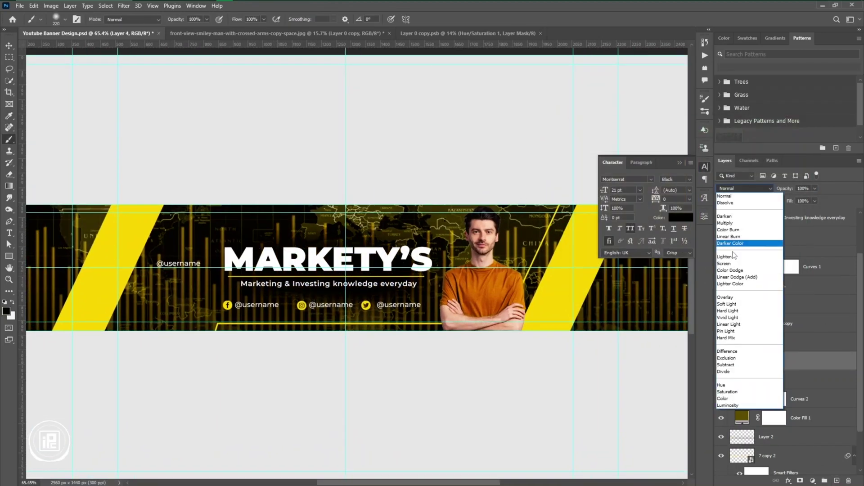
click(728, 303)
- Change the separate caption beside the heading to "Financial Anaytics" on two lines and turn a copy below it into "Technical Anaytics"
key(t)
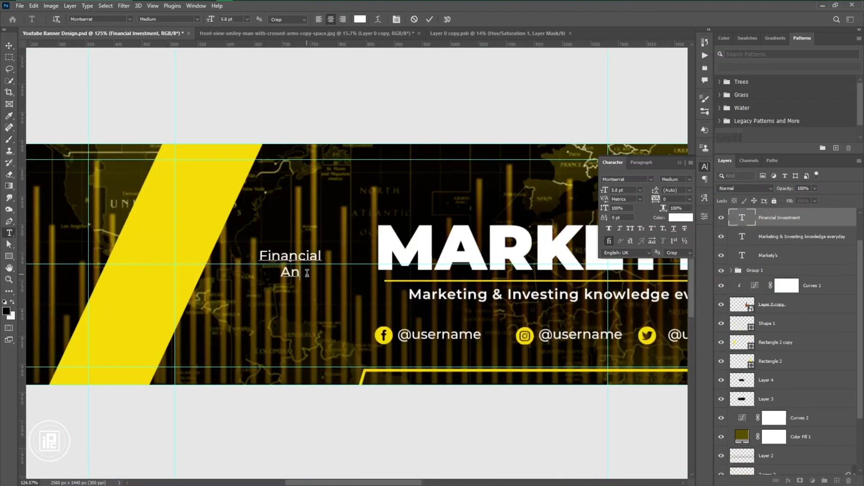
drag(301, 252, 303, 329)
double_click(295, 289)
click(429, 19)
- Change the text of the lowest caption copy to "Micro Finance" on two lines
key(v)
double_click(303, 329)
text(Micro)
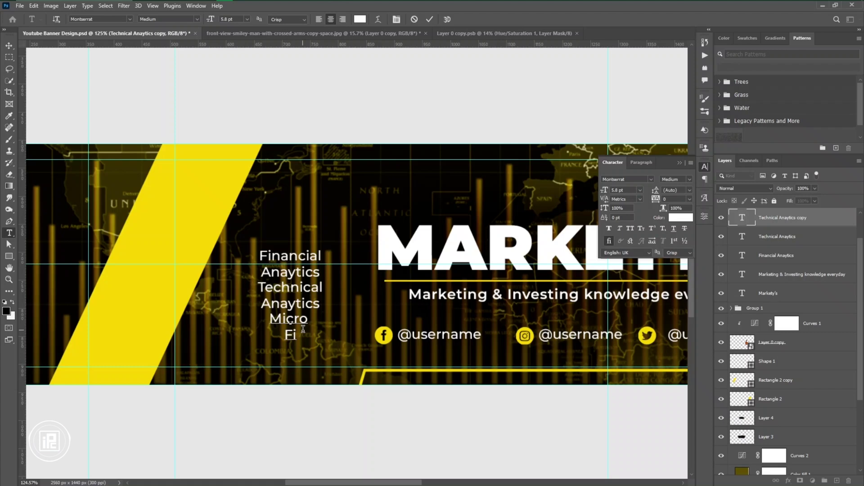
text(Fi)
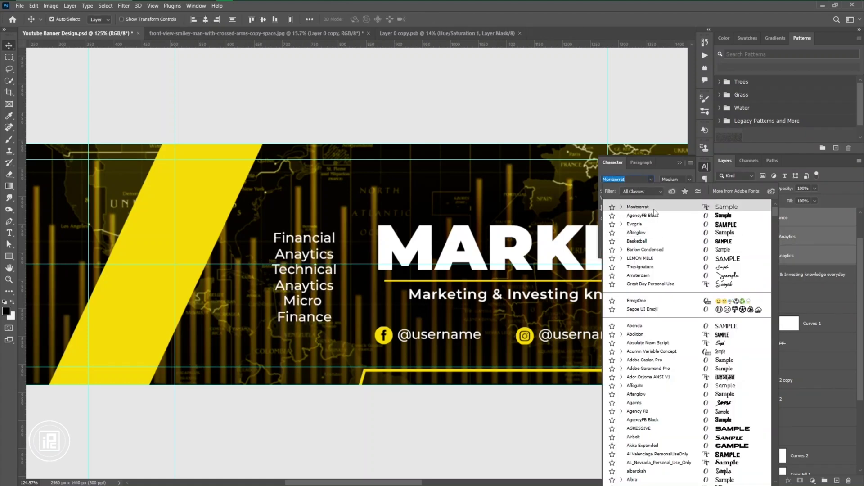
- Set all three service captions to Montserrat Bold Italic and move the Financial Anaytics caption up to separate it from the others
click(622, 207)
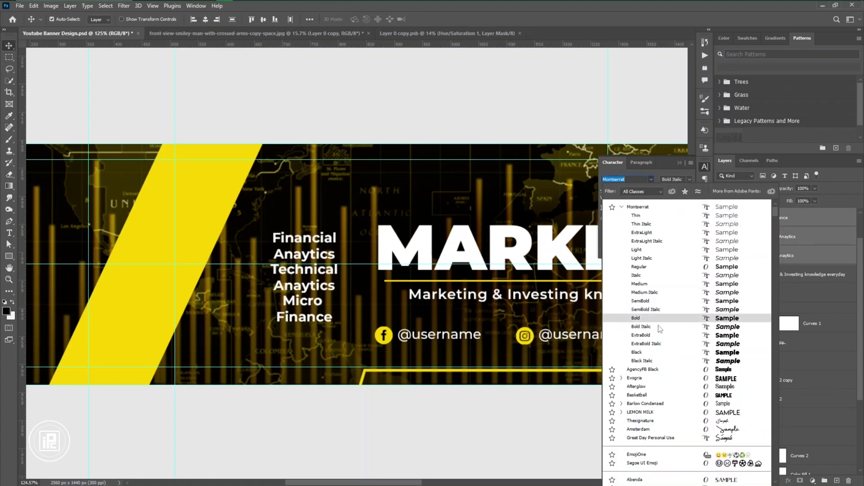
click(659, 327)
scroll(292, 303, up, 5)
key(shift+Left)
click(383, 216)
drag(329, 213, 336, 197)
- Set the word Financial to ExtraBold Italic and the word Anaytics beneath it to SemiBold Italic
double_click(316, 182)
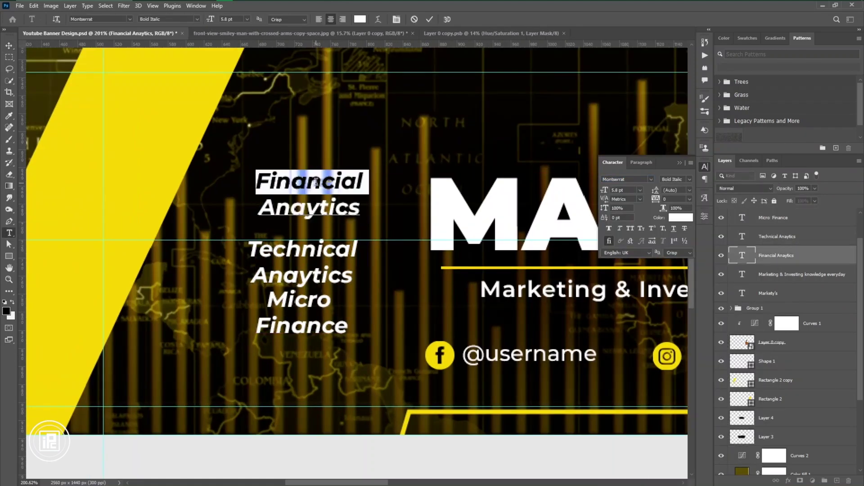
click(691, 179)
click(692, 289)
click(691, 179)
click(692, 296)
double_click(335, 211)
click(691, 180)
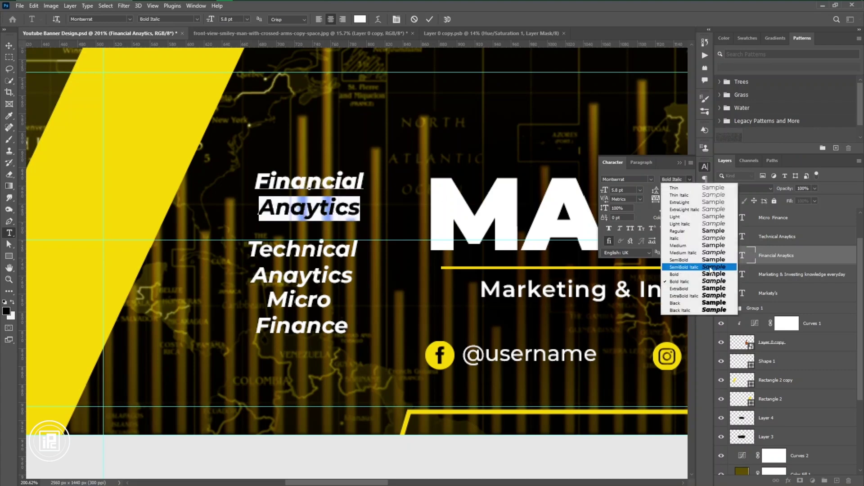
click(710, 267)
- Set the word Technical to ExtraBold Italic and its second line, Anaytics, to SemiBold Italic
double_click(303, 249)
click(690, 179)
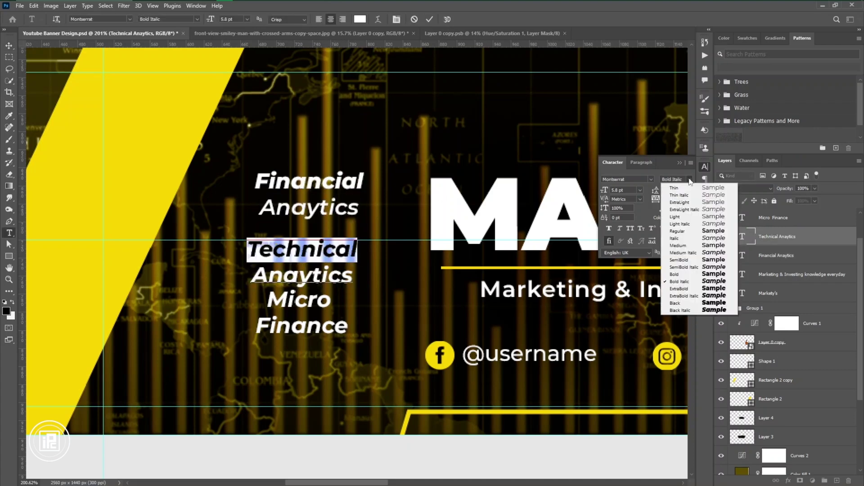
click(709, 296)
double_click(317, 275)
click(689, 180)
click(709, 296)
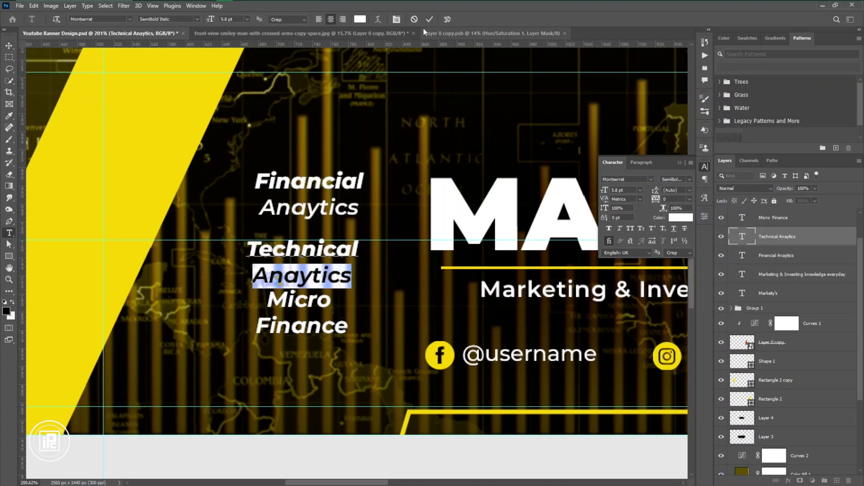
- Set the word Micro to ExtraBold Italic and the word Finance beneath it to SemiBold Italic
double_click(299, 300)
click(690, 180)
click(708, 296)
double_click(314, 326)
click(689, 179)
click(710, 267)
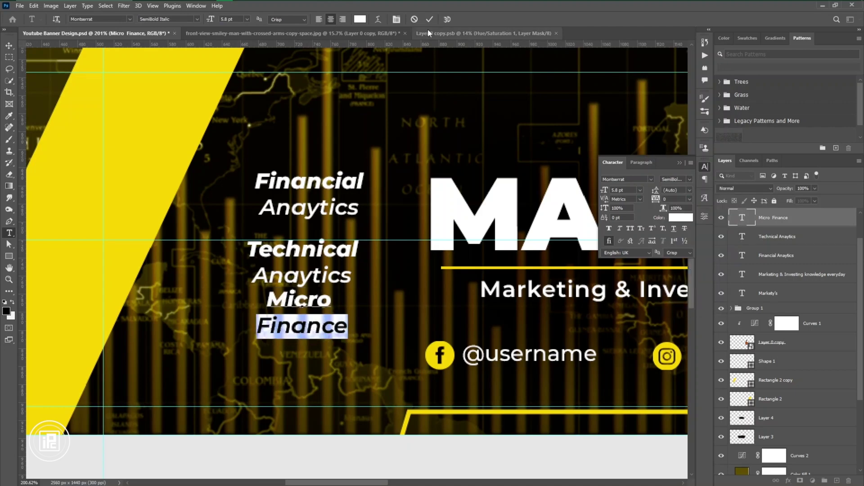
click(429, 19)
- Space the three service captions evenly by moving the upper two slightly up and Micro Finance down
key(v)
drag(311, 208, 312, 201)
drag(304, 326, 303, 335)
drag(306, 275, 308, 269)
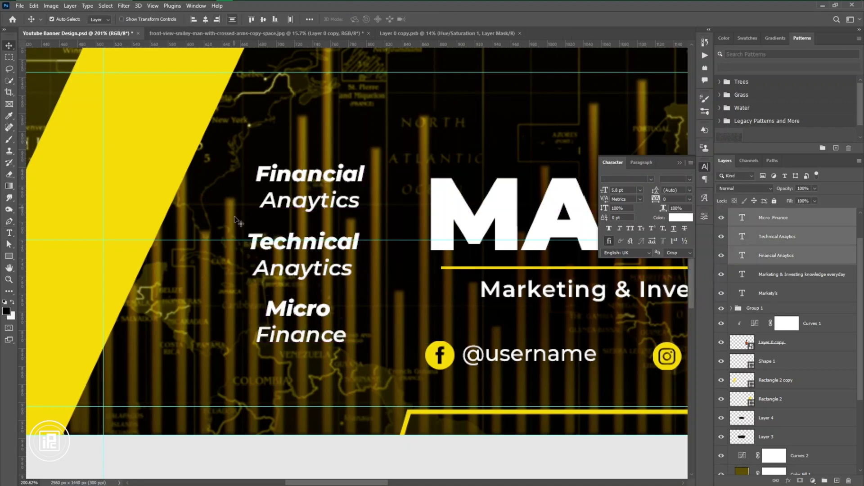
- Draw a small yellow square of about 15 px, rotate it 45° into a diamond and place it before the word Financial
click(792, 471)
key(u)
drag(226, 170, 238, 182)
click(100, 19)
click(133, 19)
key(v)
key(ctrl+t)
mouse_move(243, 185)
mouse_down()
mouse_move(232, 191)
mouse_move(241, 175)
mouse_move(229, 172)
mouse_up()
click(446, 19)
key(ctrl+t)
key(Return)
- Duplicate the diamond, shift the copy slightly to the left behind the original and fill it white
key(ctrl+j)
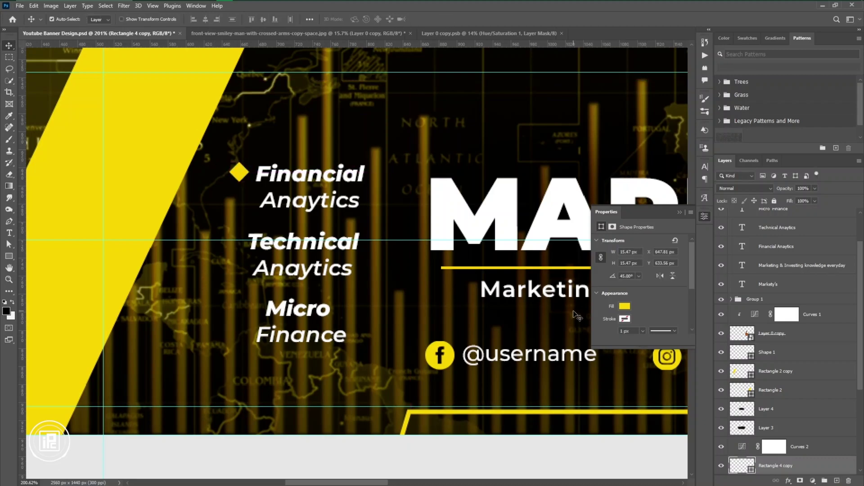
key(Right)
key(Right)
key(Right)
scroll(799, 452, down, 2)
drag(793, 429, 789, 456)
click(624, 306)
click(615, 354)
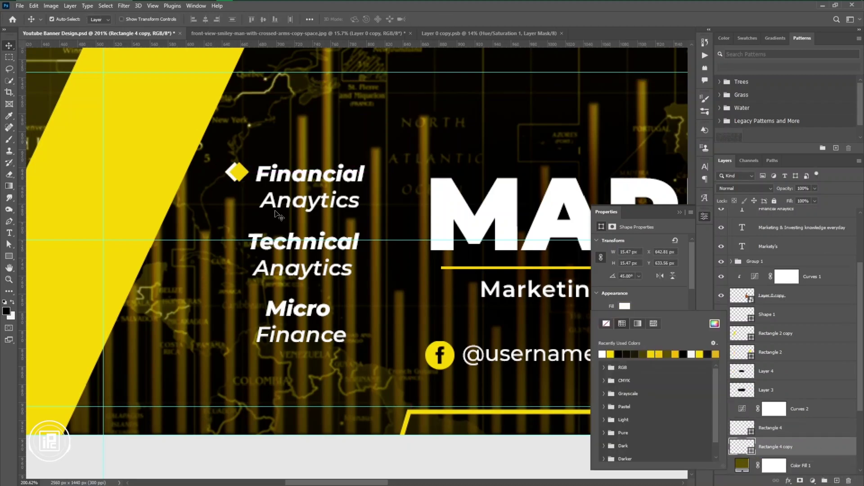
- Duplicate the yellow and white diamond pair beside the Technical Anaytics and Micro Finance captions
scroll(229, 171, up, 6)
click(247, 174)
shift+click(226, 175)
scroll(227, 177, down, 1)
drag(227, 178, 231, 362)
scroll(231, 362, down, 5)
scroll(231, 362, up, 3)
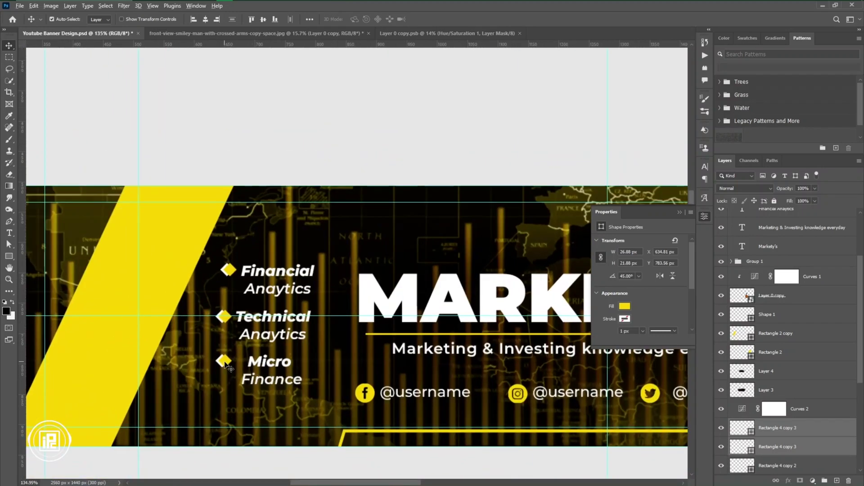
click(272, 359)
- Set the tagline "Marketing & Investing knowledge everyday" to Montserrat Medium Italic
scroll(273, 358, down, 3)
scroll(273, 358, down, 2)
scroll(464, 383, up, 2)
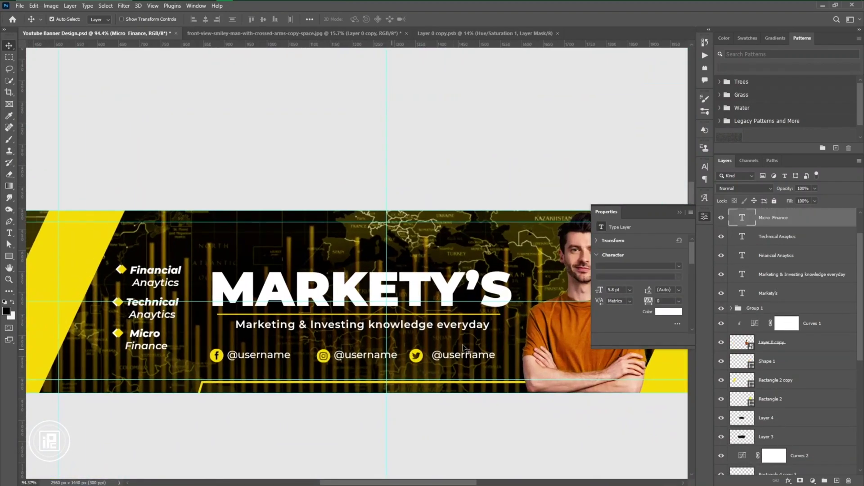
click(435, 327)
click(679, 277)
click(652, 351)
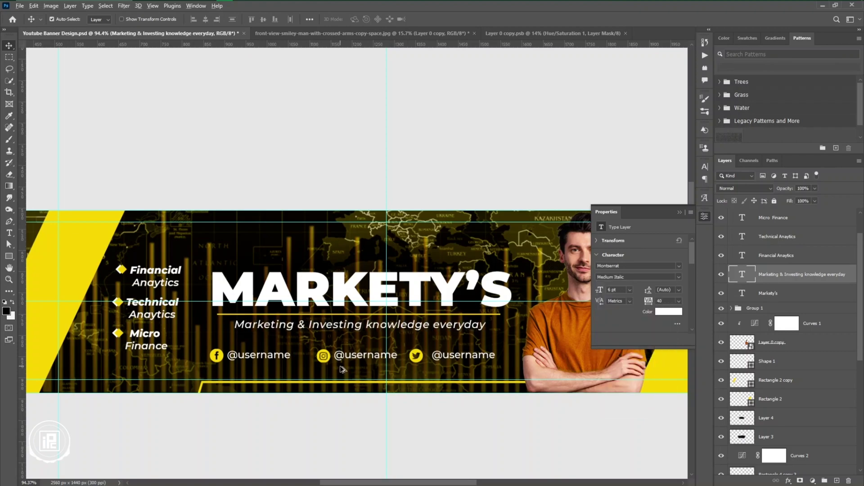
- Place 6.png from the Youtube Banneer folder across the banner and move its layer below Color Fill 1
scroll(469, 329, down, 3)
key(alt+Tab)
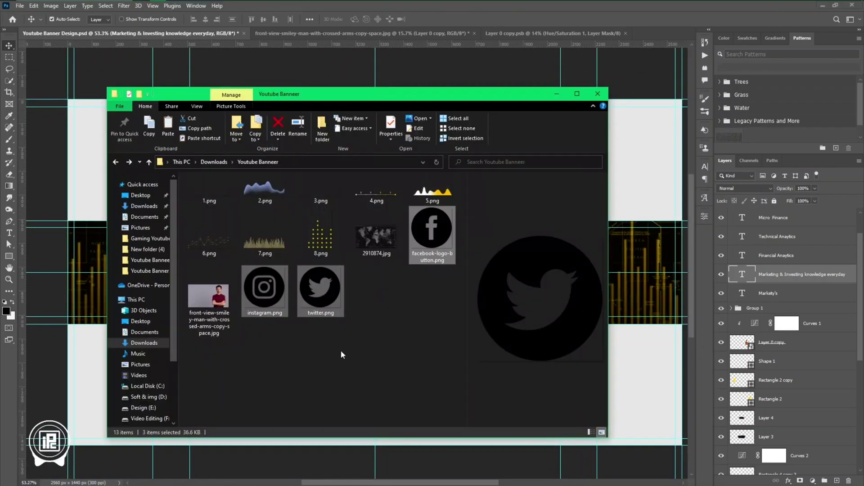
drag(209, 232, 276, 359)
key(Return)
drag(807, 276, 787, 382)
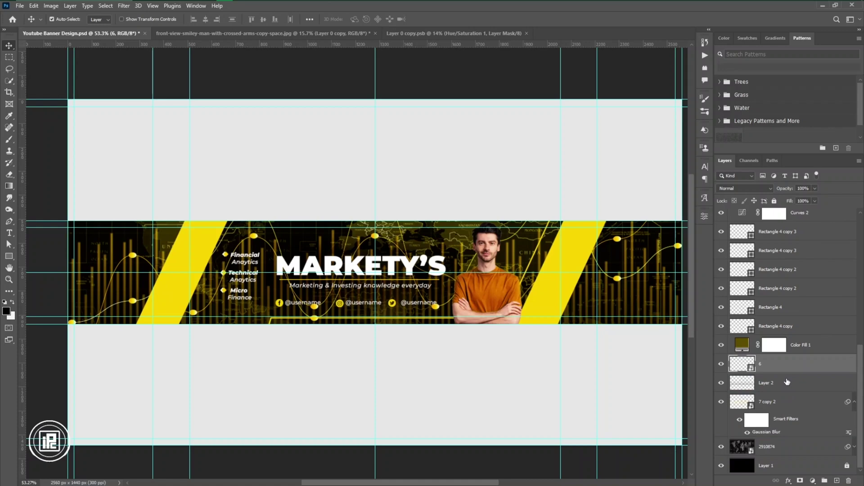
- Set layer 6 to 92% opacity, add a layer mask and softly brush out the curve around the heading and captions
drag(780, 189, 779, 189)
click(800, 480)
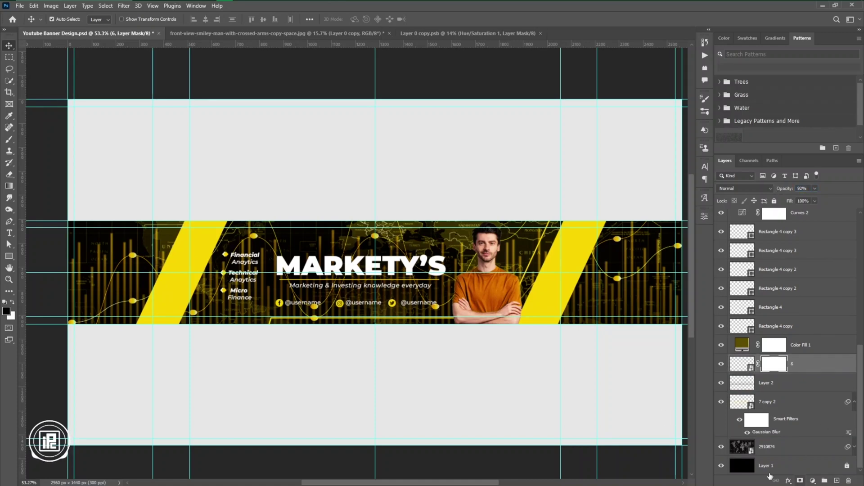
key(b)
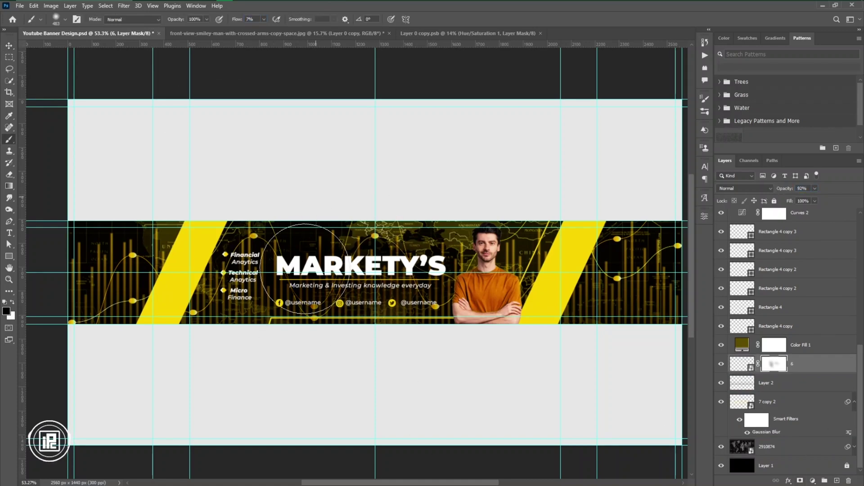
key(v)
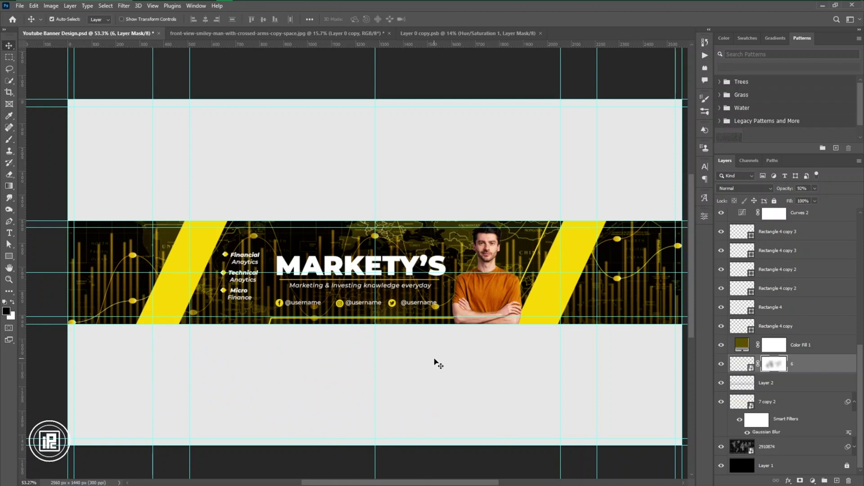
- Place 4.png and scale it down to a small timeline between the left yellow stripe's base and the lower yellow outline
key(alt+Tab)
click(369, 295)
drag(377, 190, 361, 329)
key(alt+Tab)
drag(375, 243, 272, 313)
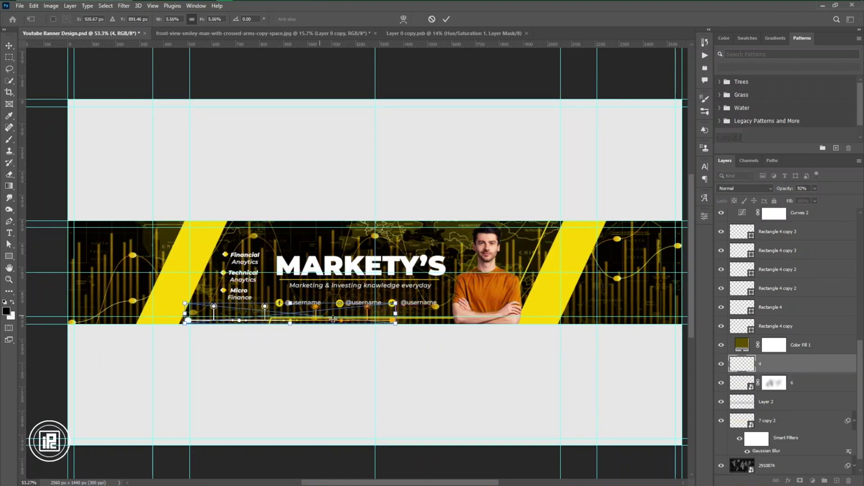
drag(399, 303, 333, 318)
key(Return)
- Place 8.png as a small dot pattern beside the base of the right yellow stripe and duplicate its layer
scroll(215, 341, up, 4)
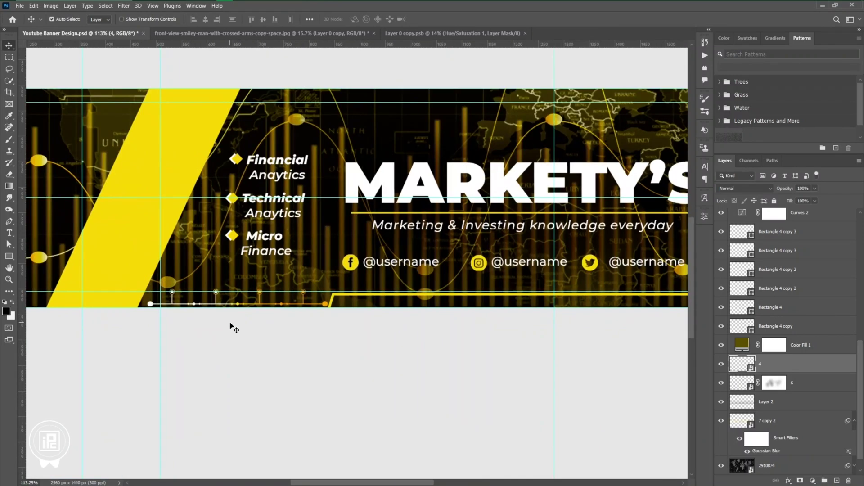
scroll(230, 324, down, 4)
scroll(486, 310, up, 1)
drag(439, 308, 390, 301)
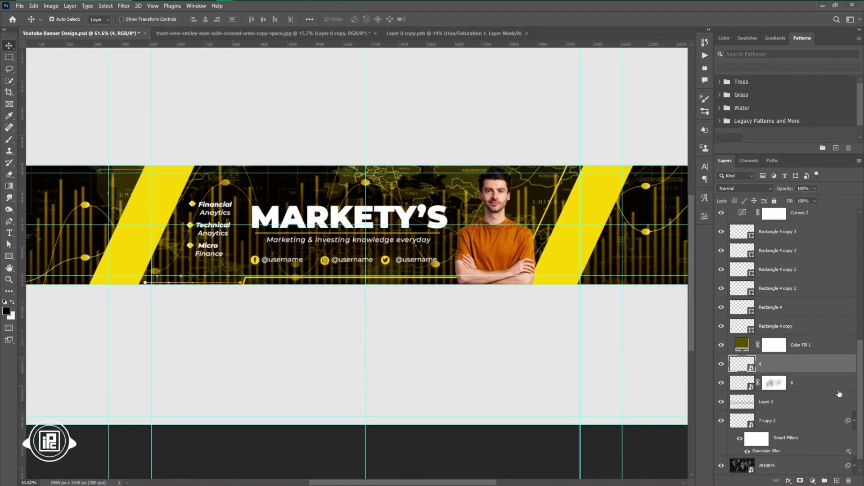
click(209, 6)
drag(321, 234, 644, 367)
drag(469, 236, 622, 271)
drag(622, 271, 564, 263)
click(446, 20)
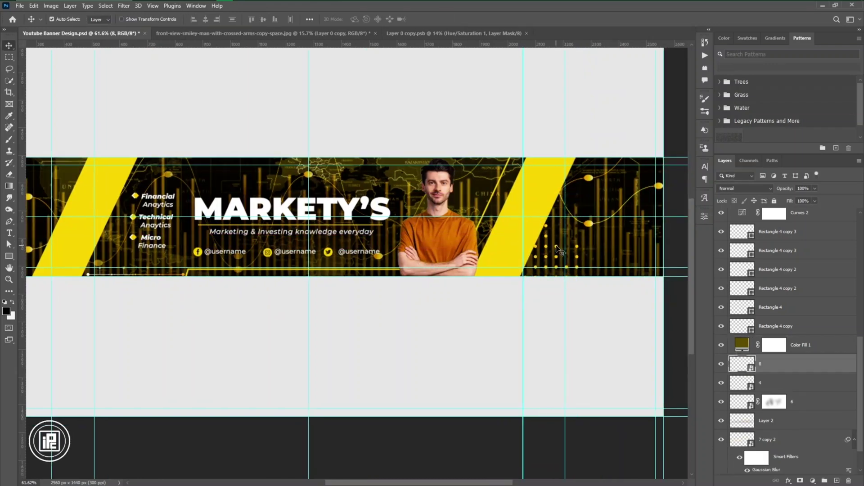
key(ctrl+j)
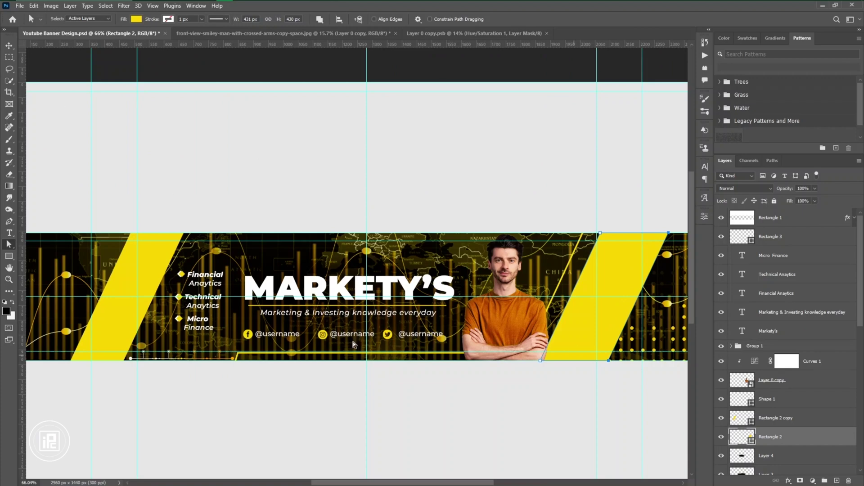
- Reshape the left yellow stripe by adding an anchor point near the base of its right edge and pulling the lower-right corner outward
click(774, 418)
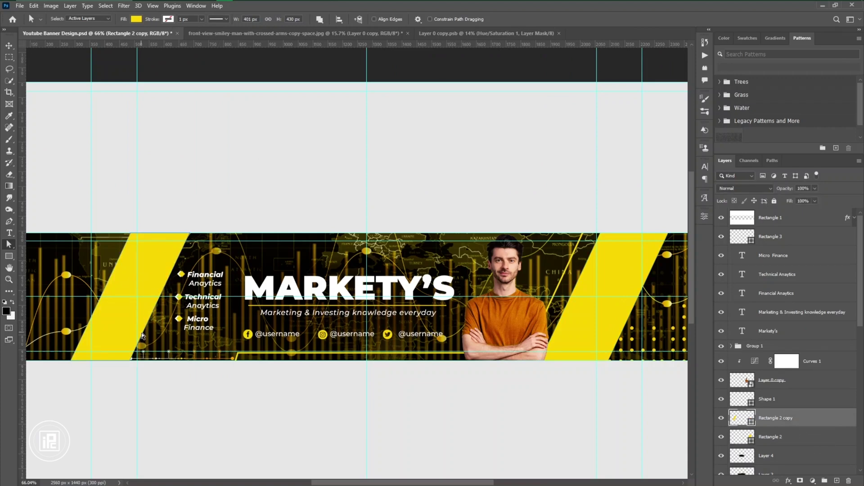
key(p)
click(148, 321)
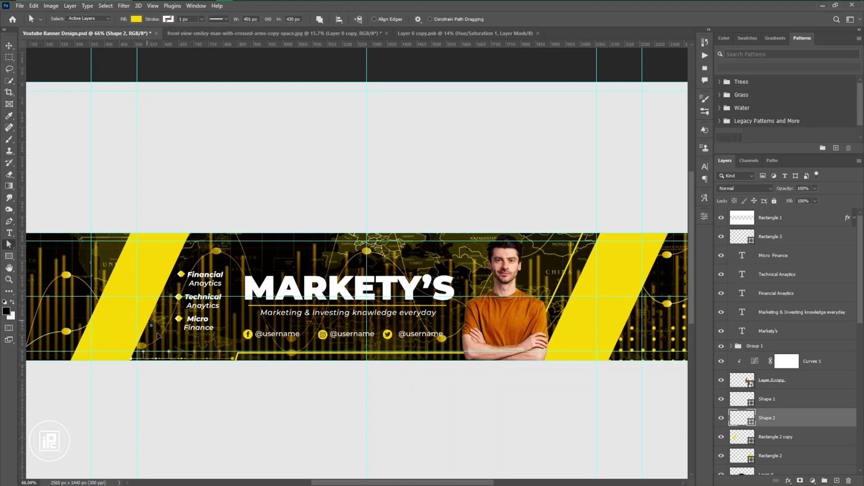
key(ctrl+z)
key(p)
right_click(9, 221)
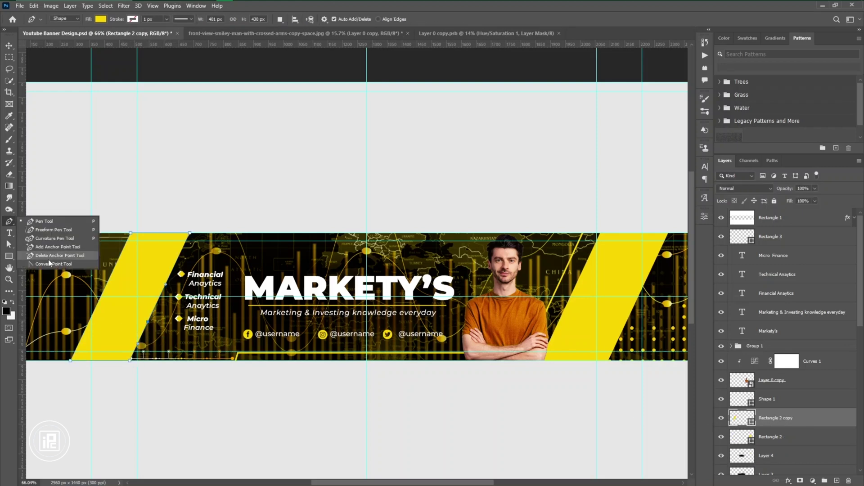
click(49, 264)
click(10, 244)
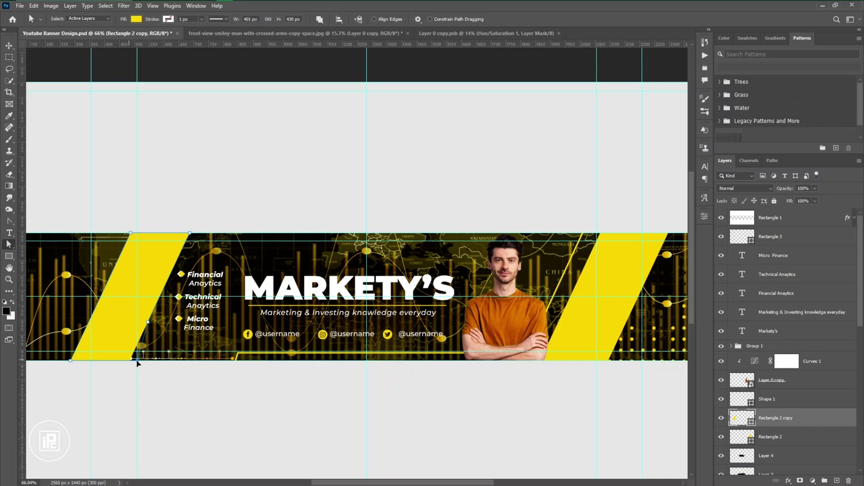
key(v)
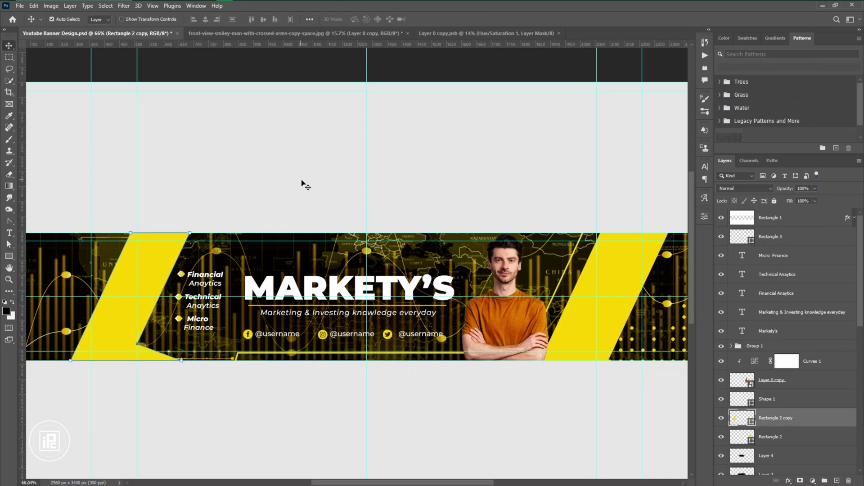
click(301, 181)
- Place 1.png from the image folder across the banner and move its layer below Color Fill 1
scroll(301, 181, down, 3)
key(alt+Tab)
drag(322, 194, 88, 292)
key(Return)
drag(803, 218, 812, 396)
- Apply a yellow Color Overlay to the bar chart of layer 1
double_click(812, 397)
click(527, 248)
click(518, 248)
click(537, 224)
click(848, 142)
key(ctrl+y)
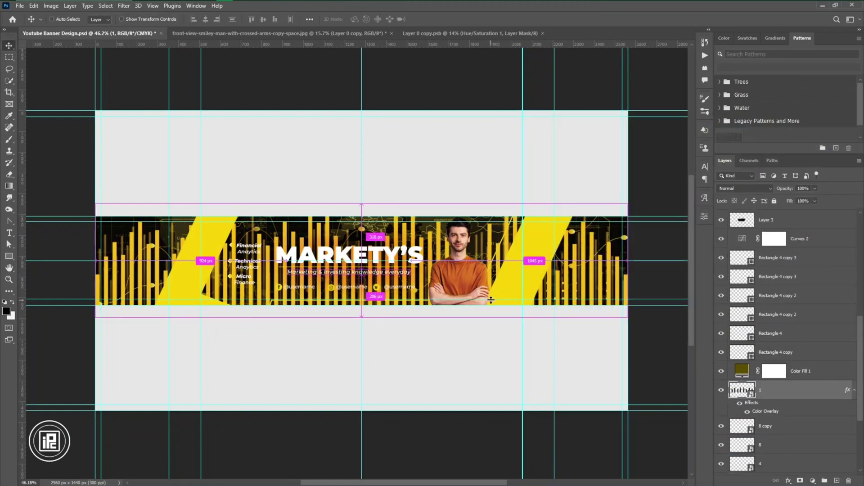
- Scale the bar chart down and position it in the banner's far left area beside the yellow stripe
key(ctrl+t)
drag(486, 294, 56, 273)
drag(198, 183, 69, 227)
drag(38, 280, 166, 285)
key(Return)
scroll(135, 270, up, 6)
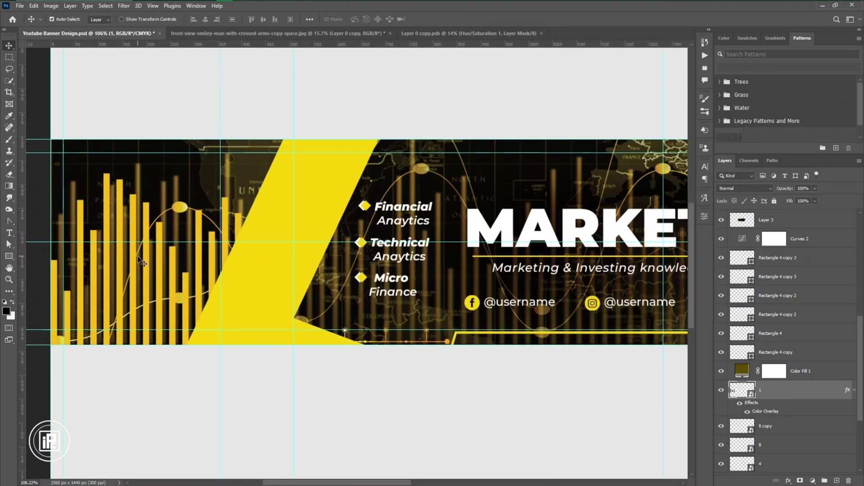
- Set the bar chart layer's blend mode to Overlay and its opacity to 60%
click(745, 188)
click(743, 298)
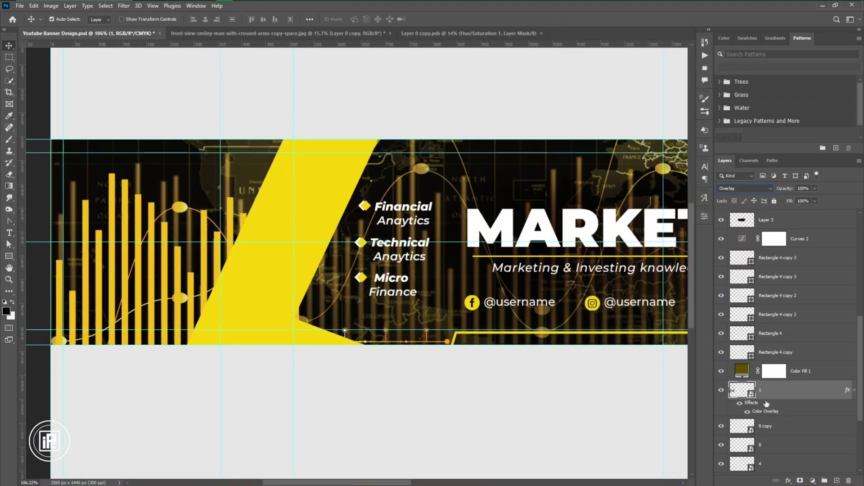
drag(785, 189, 765, 191)
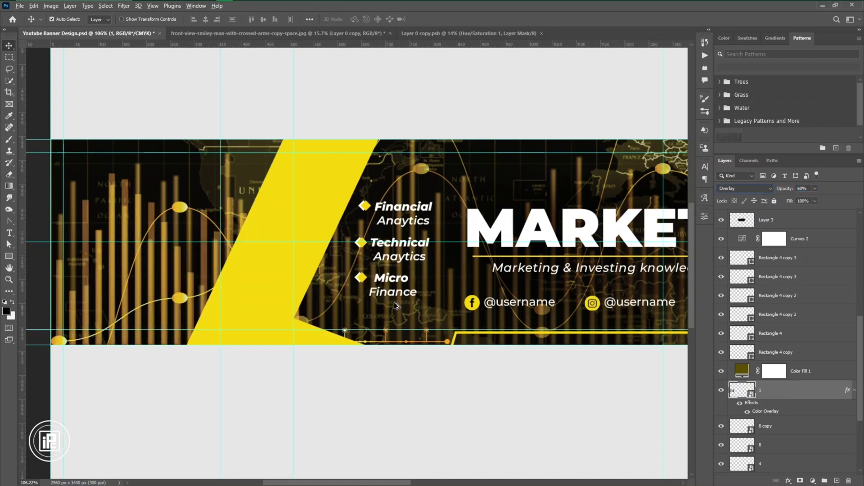
- Delete the bar chart layer 1
scroll(352, 374, down, 8)
drag(362, 384, 286, 338)
scroll(286, 338, up, 2)
key(Delete)
scroll(302, 335, up, 1)
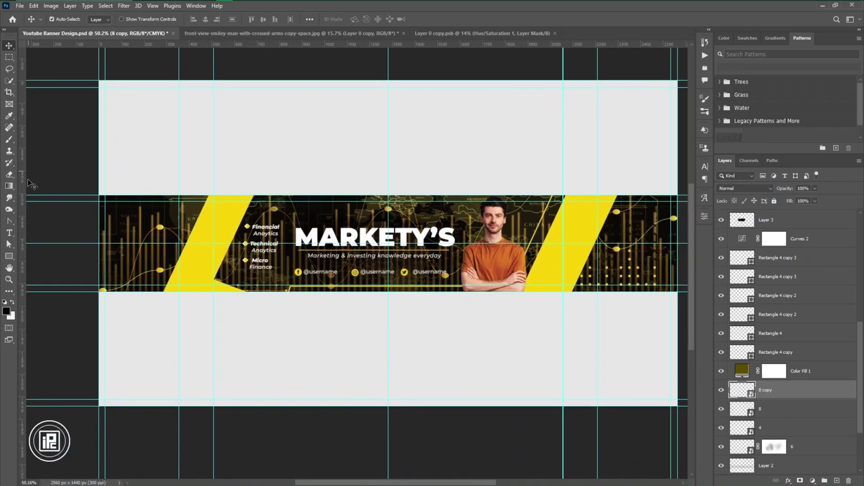
- Draw an open angled Pen path running up parallel to the left yellow stripe and across to the banner's left edge
right_click(9, 221)
click(45, 221)
click(202, 195)
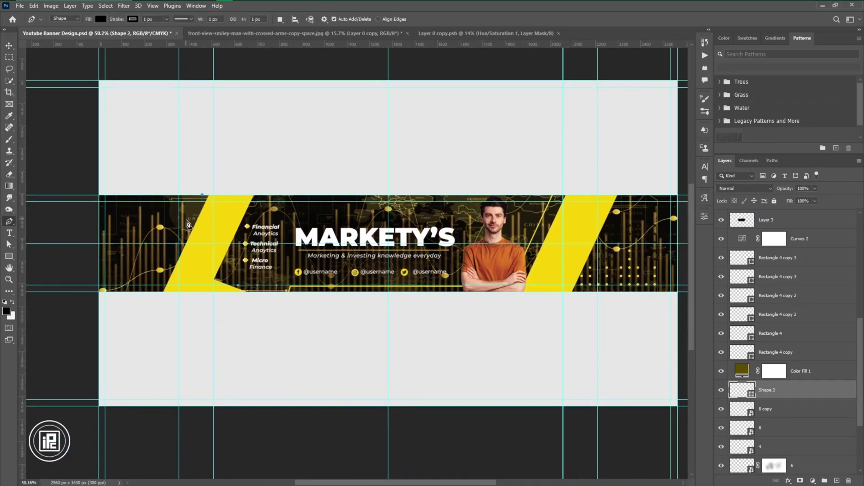
key(ctrl+z)
key(ctrl+z)
click(163, 274)
click(99, 202)
- Give the angled line shape no fill and a 5 px yellow stroke
click(100, 19)
click(48, 39)
click(132, 19)
click(75, 67)
click(154, 19)
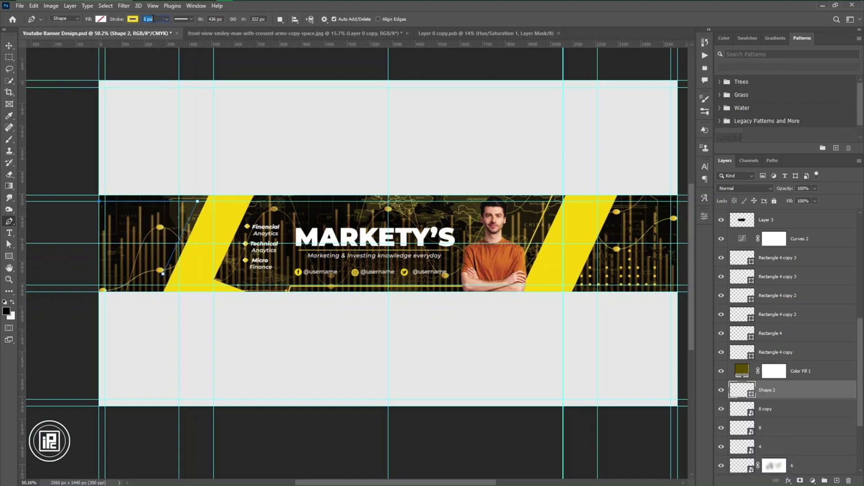
click(9, 46)
click(705, 217)
right_click(9, 256)
click(45, 256)
click(157, 19)
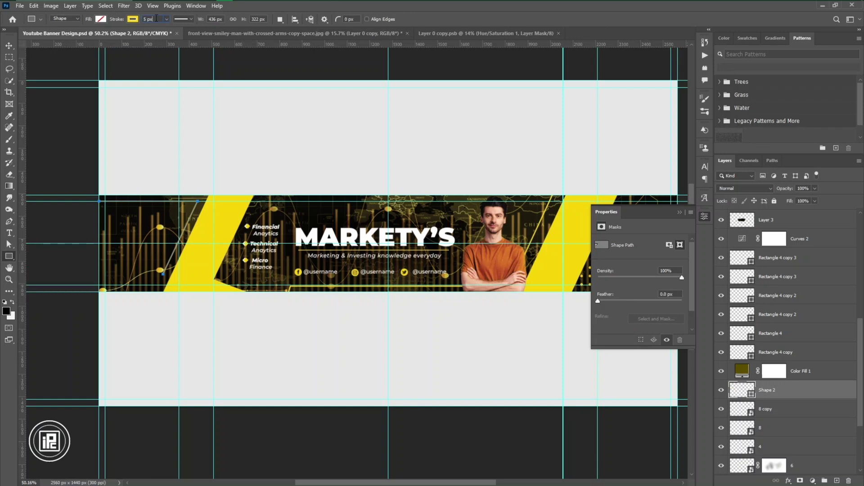
scroll(284, 328, down, 2)
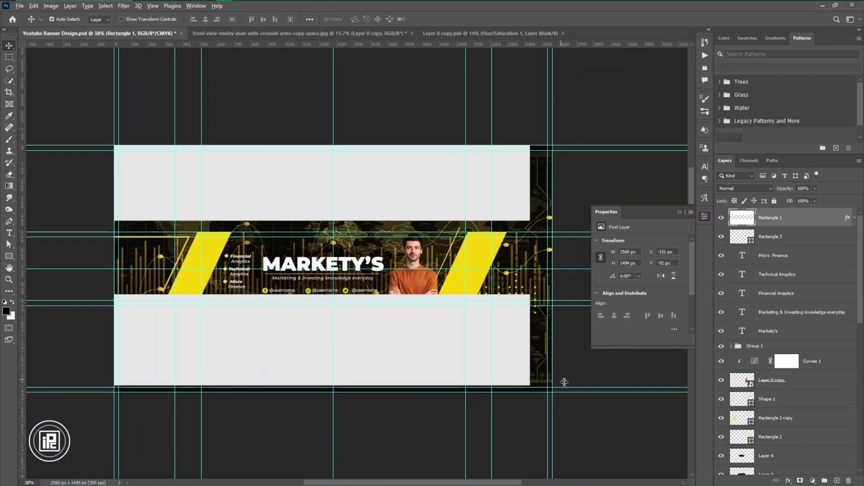
key(ctrl+z)
scroll(165, 318, up, 4)
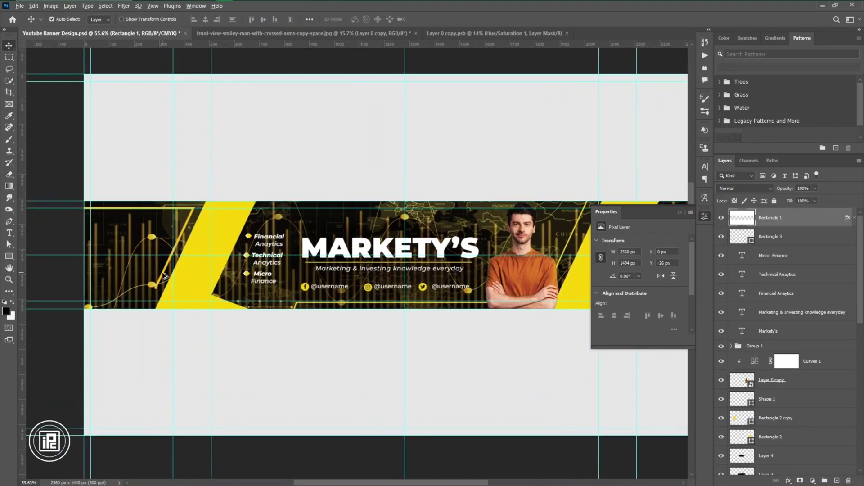
alt+click(165, 278)
key(ctrl+z)
- Move the Shape 2 line layer above Color Fill 1 and place a duplicate of it offset down and to the left
ctrl+click(165, 282)
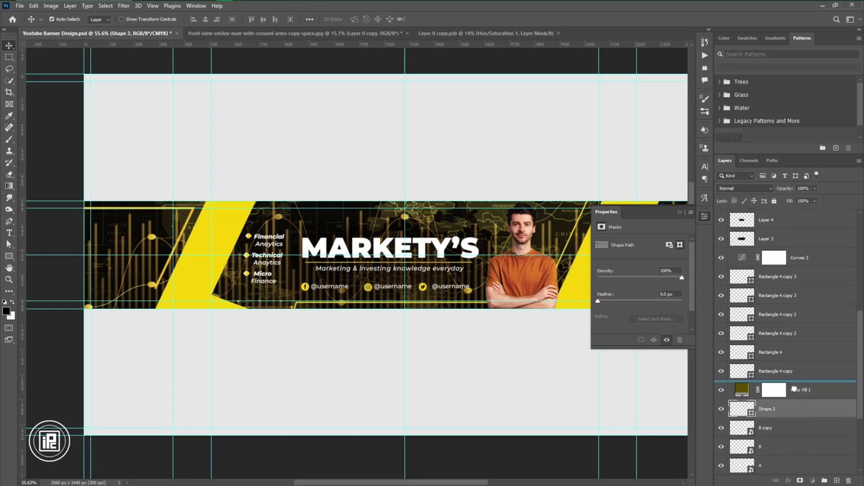
drag(794, 389, 794, 386)
key(ctrl+j)
key(ctrl+t)
drag(180, 240, 158, 254)
key(Return)
- Duplicate the angled line again and position the third line further down and left with similar spacing
scroll(139, 268, up, 2)
drag(140, 292, 114, 304)
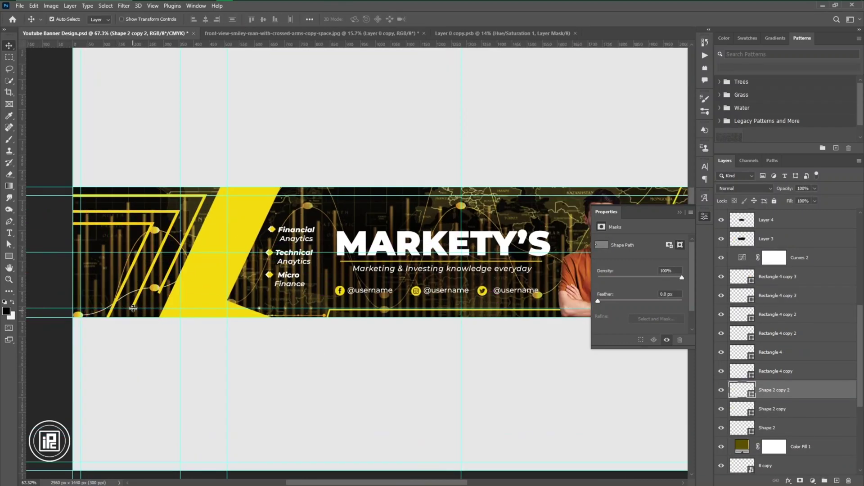
click(133, 306)
click(121, 294)
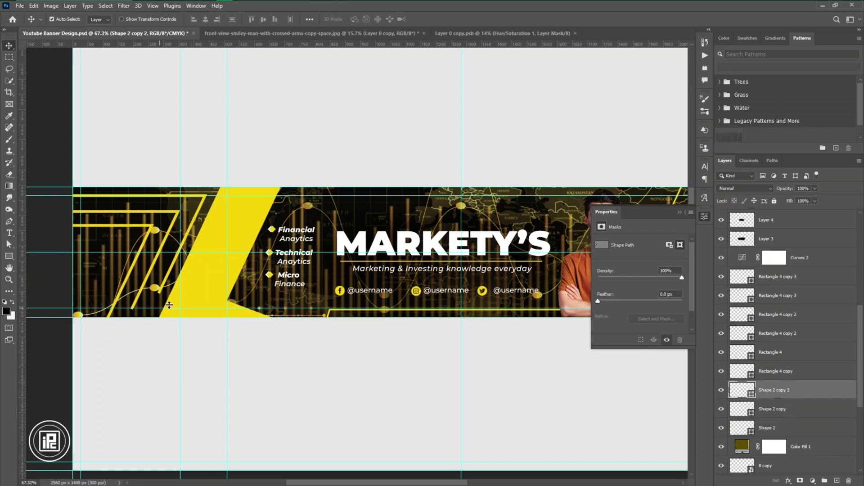
- Duplicate the angled line, place the copy over the banner's right end, and flip it horizontally and vertically
scroll(151, 292, down, 4)
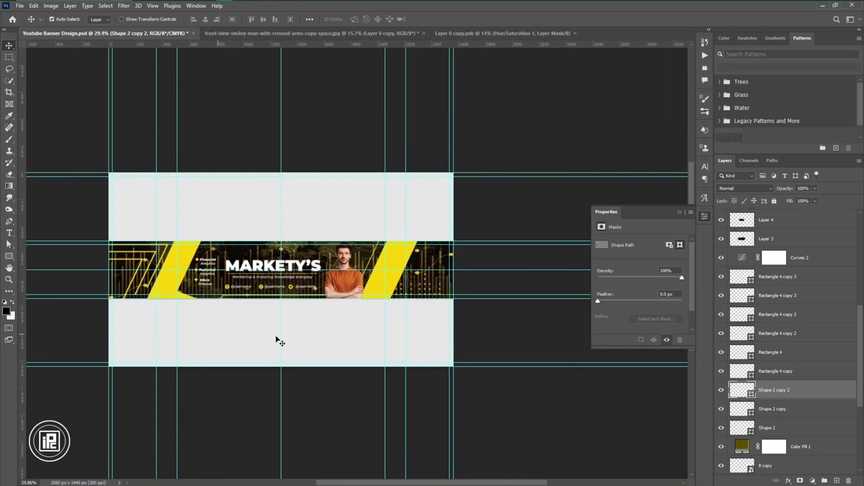
scroll(388, 352, up, 1)
drag(116, 240, 465, 267)
key(ctrl+t)
right_click(448, 258)
click(473, 436)
right_click(426, 285)
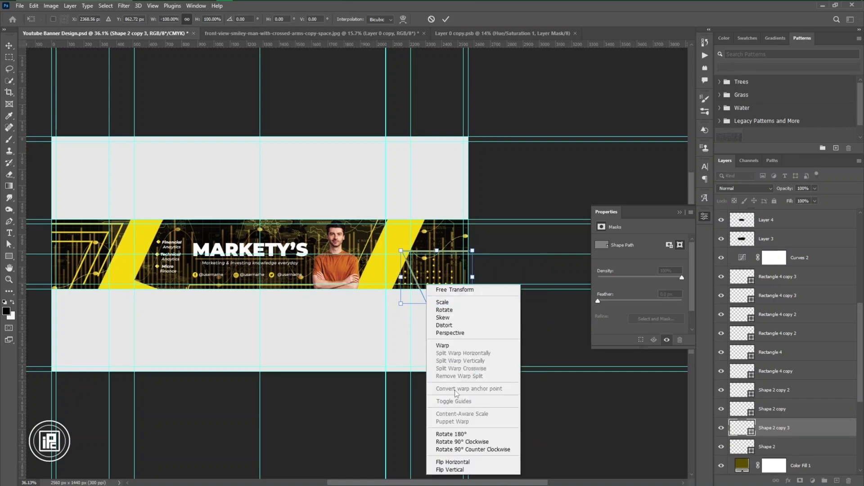
click(450, 470)
key(Return)
- Draw a rectangle about 290 × 75 px on a new layer and place it above the flipped line at the banner's right end
scroll(414, 280, up, 3)
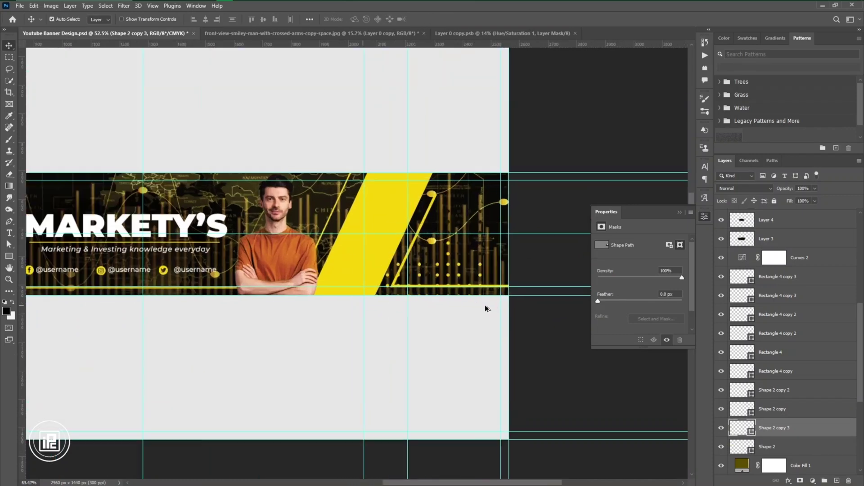
scroll(485, 310, down, 3)
key(ctrl+alt+shift+n)
key(u)
mouse_move(442, 288)
mouse_down()
mouse_move(473, 305)
mouse_move(481, 288)
mouse_move(500, 289)
mouse_up()
scroll(485, 301, up, 5)
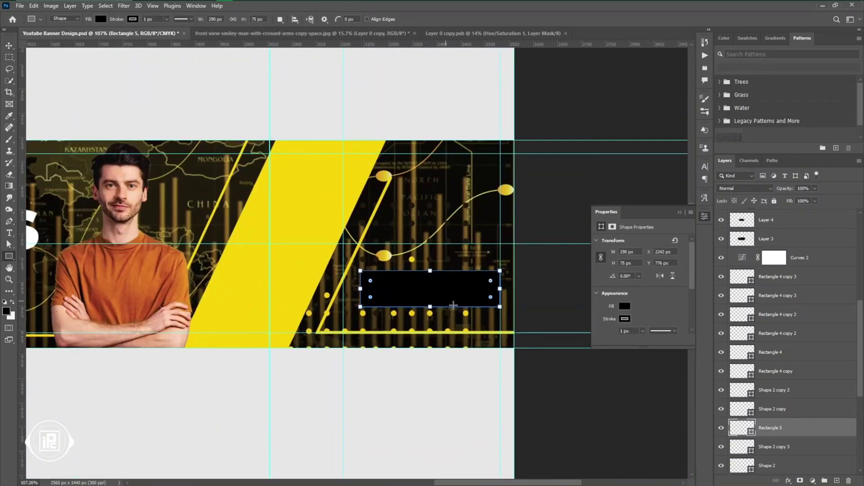
key(v)
drag(442, 303, 442, 286)
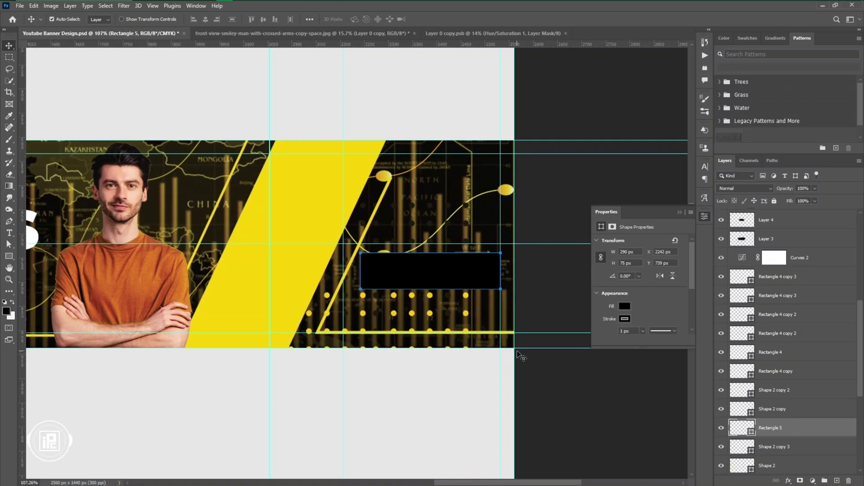
- Remove the new rectangle's stroke and give it a white fill
click(625, 320)
click(602, 335)
click(625, 307)
click(602, 353)
click(643, 308)
- Resize the white rectangle to about 255 × 51 px and round its corners to 25.5 px to form a pill
scroll(643, 308, down, 3)
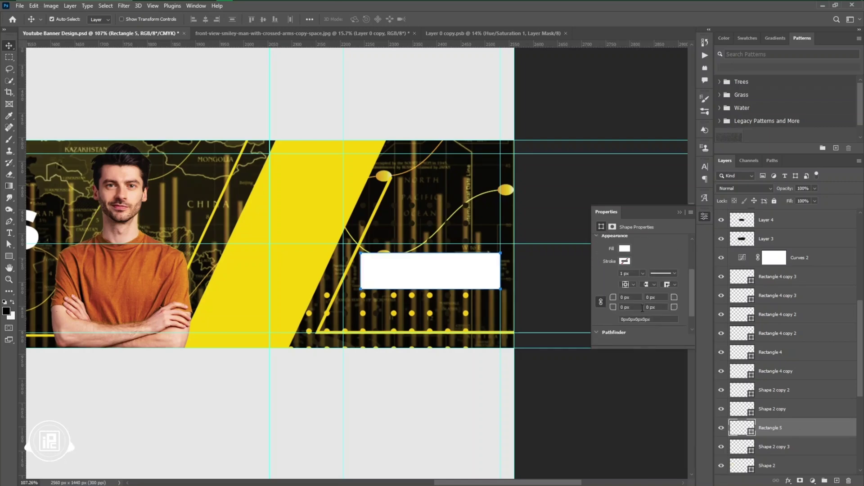
key(ctrl+t)
drag(434, 254, 434, 264)
drag(502, 279, 494, 279)
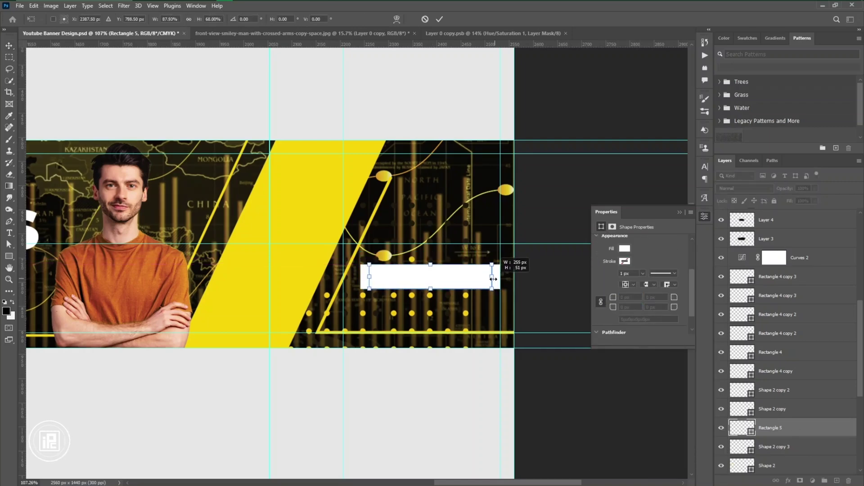
key(Return)
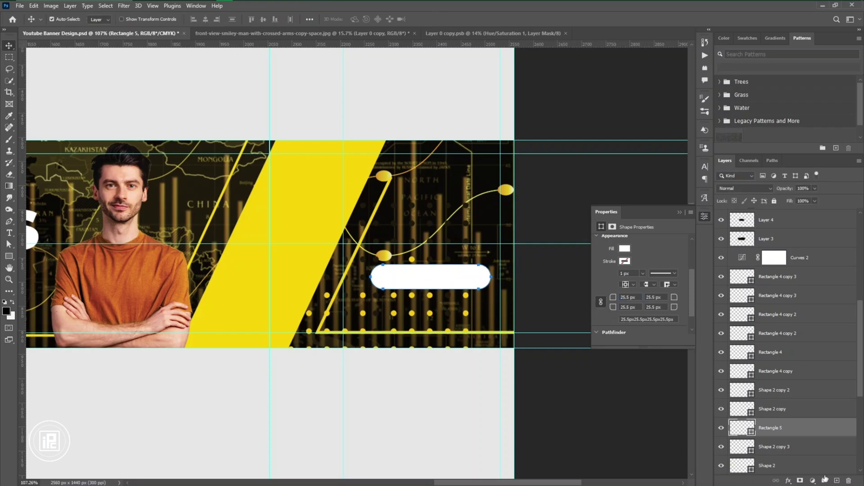
- Add the text "Subscribe" on a new layer over the white pill and color it with the banner's yellow
click(837, 480)
click(9, 233)
click(394, 280)
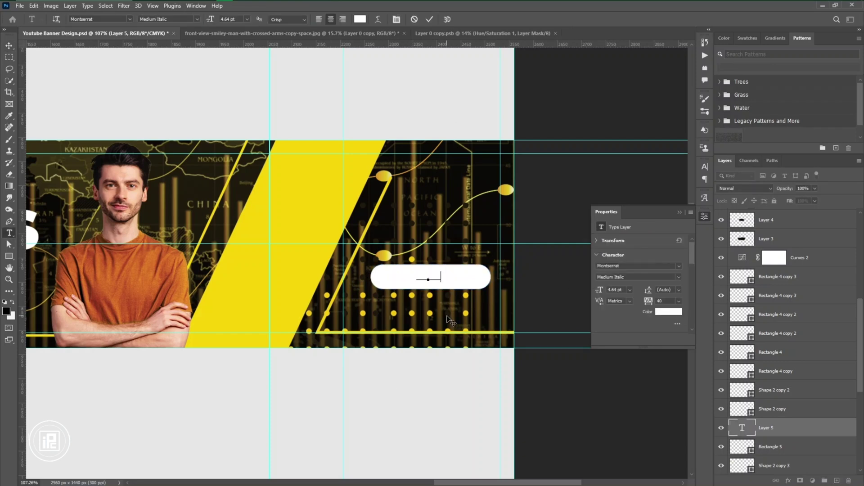
key(ctrl+Return)
click(669, 311)
click(546, 299)
click(329, 239)
click(776, 139)
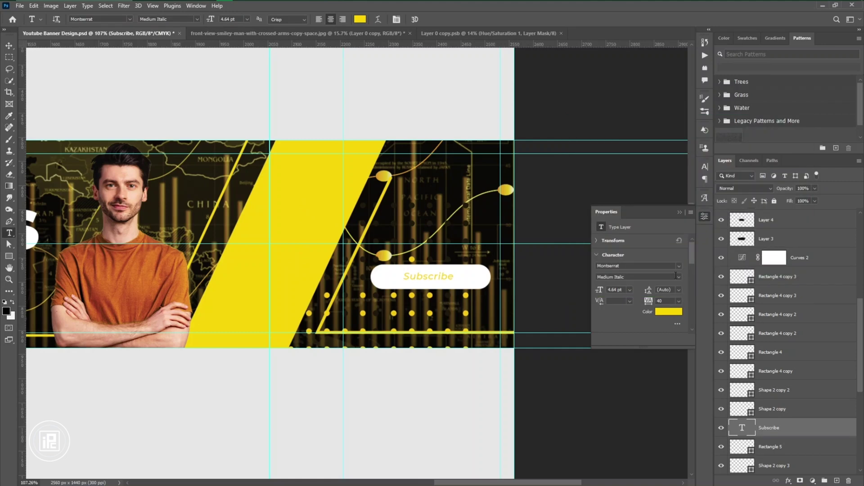
- Set the Subscribe text to all caps and ExtraBold Italic, and scale it to about 7.9 pt to fill the pill
click(704, 167)
click(9, 45)
click(690, 179)
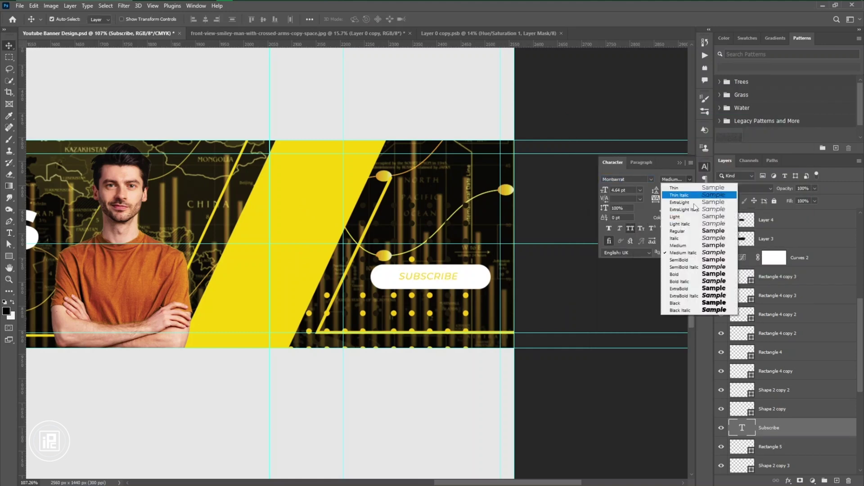
click(690, 297)
key(ctrl+t)
drag(460, 281, 483, 286)
drag(378, 268, 377, 266)
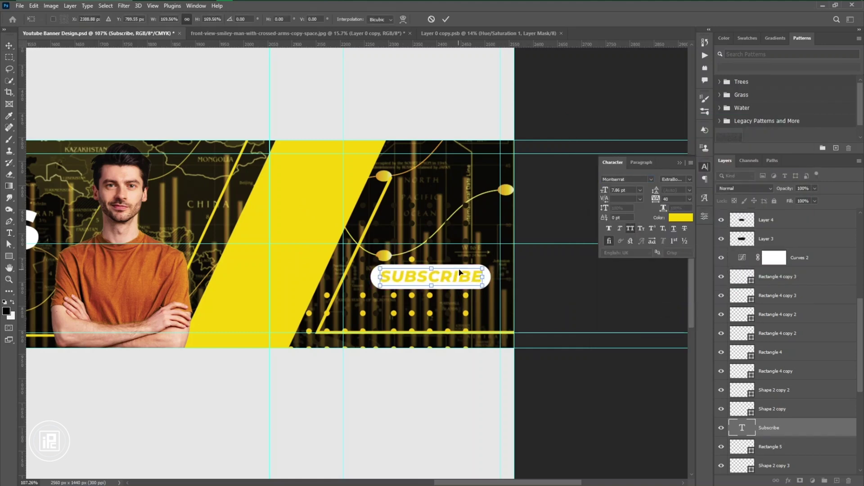
key(Return)
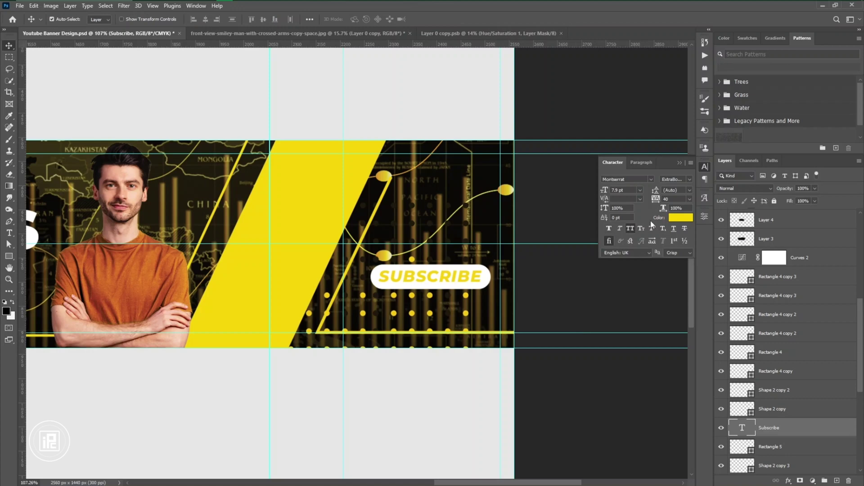
- Set the SUBSCRIBE text's tracking to 0 and its color to black
click(689, 199)
click(675, 253)
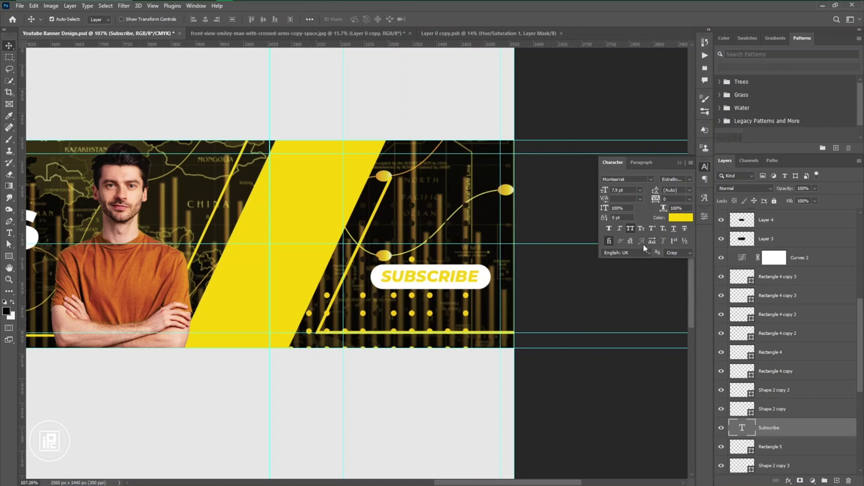
click(681, 217)
drag(631, 238, 561, 270)
click(776, 139)
- Add a centered Stroke layer style to the white pill, colored with the banner's yellow
click(484, 282)
double_click(823, 454)
click(537, 247)
click(518, 248)
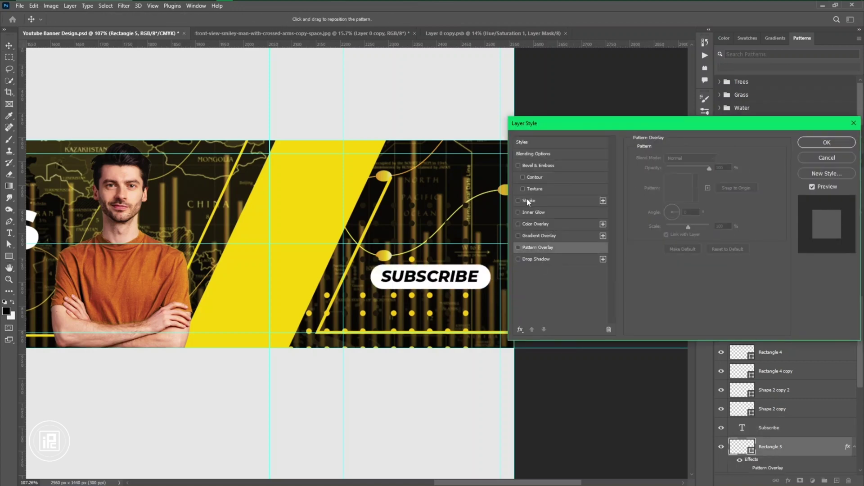
click(529, 201)
click(655, 224)
click(333, 193)
click(775, 139)
- Reduce the pill's stroke size to a thin outline and apply the layer style
key(shift+Down)
key(shift+Down)
key(shift+Down)
key(shift+Down)
key(shift+Up)
key(shift+Up)
key(shift+Up)
key(shift+Up)
key(shift+Down)
key(shift+Down)
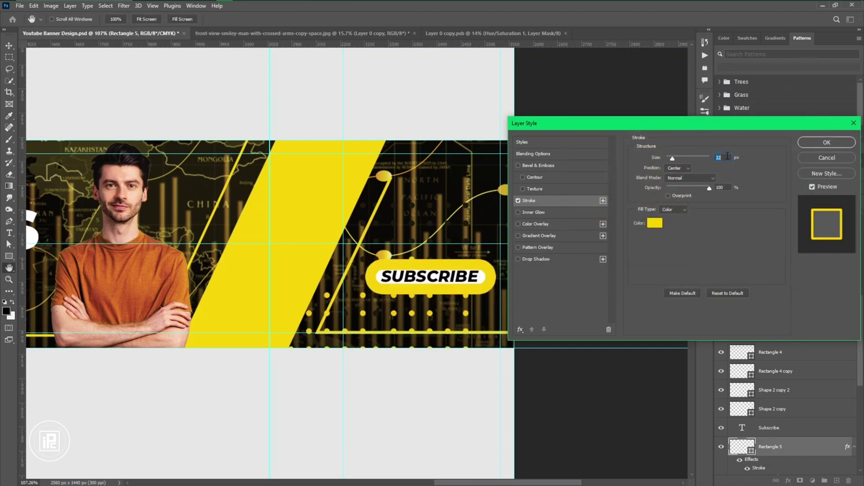
key(shift+Down)
key(shift+Down)
key(shift+Down)
click(827, 142)
- Review the whole banner with the guides hidden, toggling the white Rectangle 1 cover off and on
scroll(477, 274, down, 11)
click(352, 350)
scroll(311, 313, up, 4)
drag(304, 311, 379, 323)
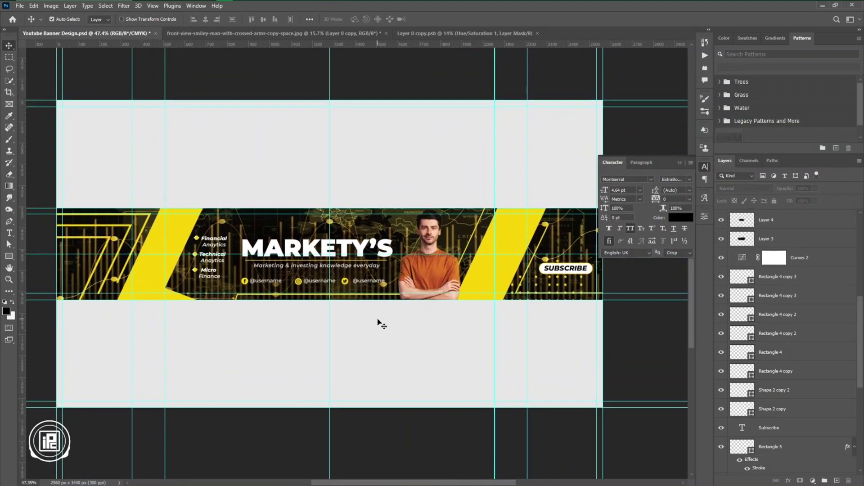
click(680, 163)
key(ctrl+;)
click(541, 334)
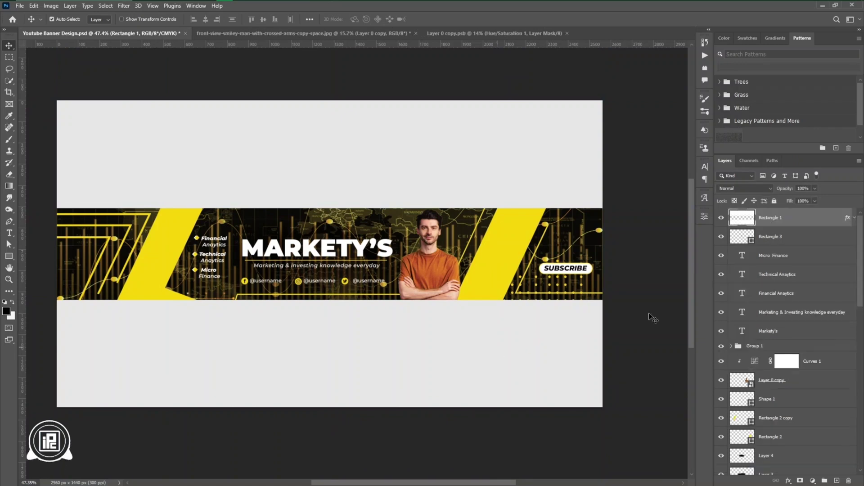
click(721, 218)
click(721, 218)
- Show the guides, make a marquee selection of the full-width banner strip, and hide the white Rectangle 1 cover
click(9, 57)
drag(58, 208, 602, 300)
key(ctrl+semicolon)
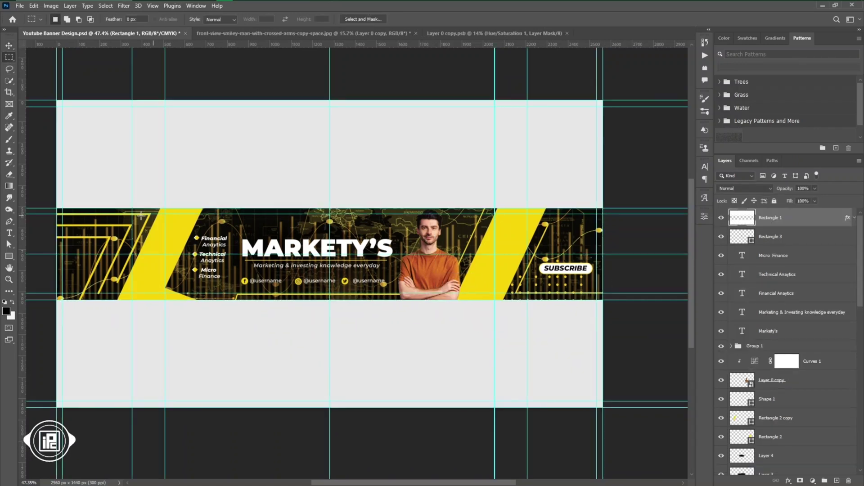
click(721, 218)
key(v)
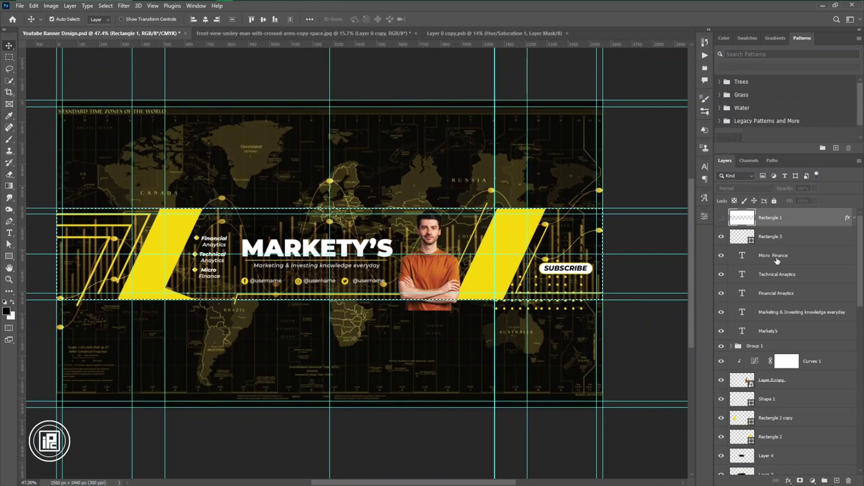
- Group all layers between Rectangle 1 and Layer 1, and mask the group to the selected banner strip
click(777, 237)
scroll(806, 383, down, 10)
shift+click(800, 452)
key(ctrl+g)
click(800, 481)
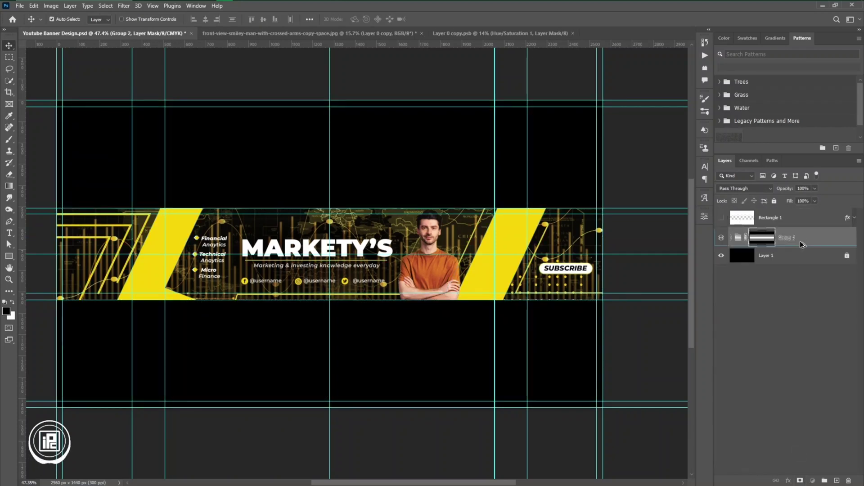
- Place a duplicate of Group 2 directly below it, delete the copy's layer mask, and expand the copy
drag(801, 242, 801, 248)
drag(762, 255, 848, 481)
click(731, 251)
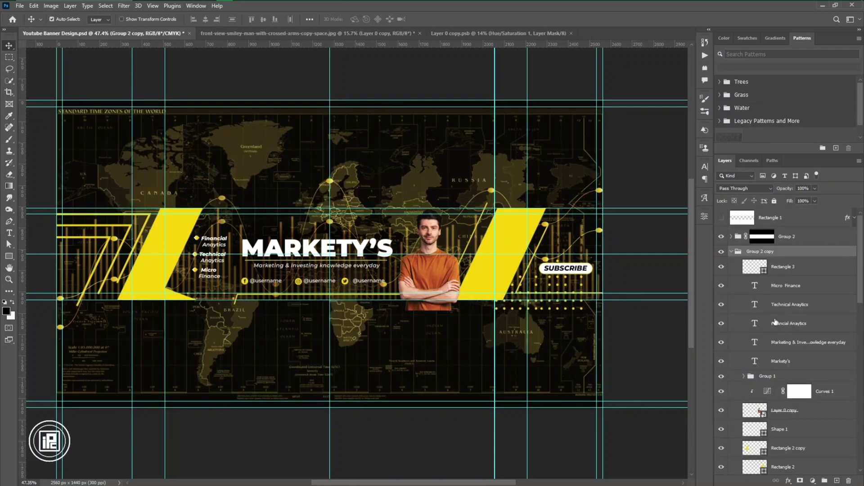
- Delete the man, the MARKETY'S heading and the right yellow stripe from Group 2 copy, with Group 2 hidden
click(783, 270)
click(437, 276)
key(Delete)
click(350, 249)
key(Delete)
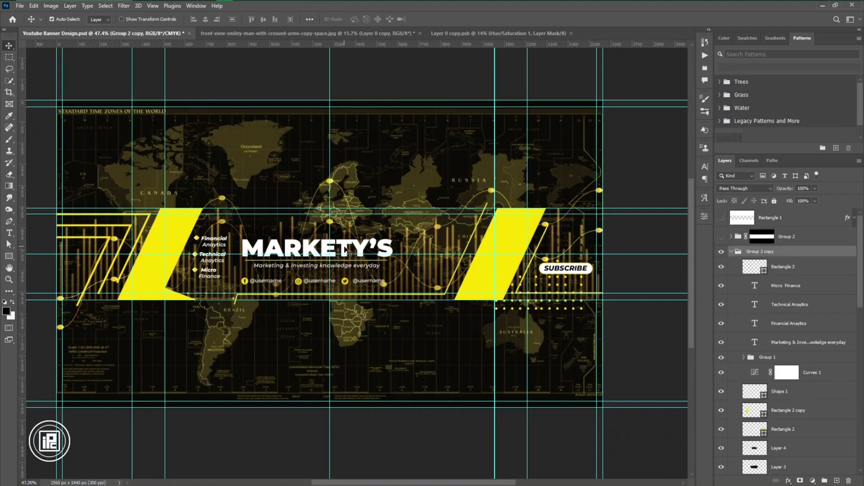
click(483, 278)
key(Delete)
- Delete the Curves 1 adjustment, the left yellow stripe and the social icons group from Group 2 copy
click(815, 378)
key(Delete)
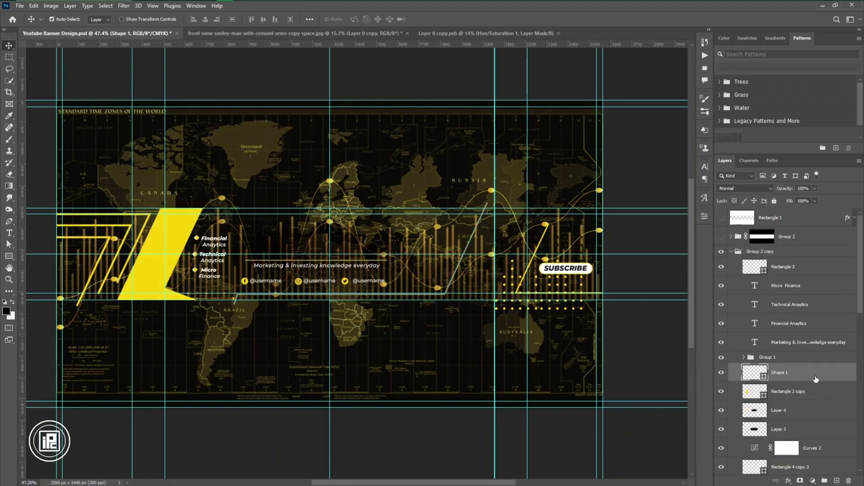
key(Delete)
click(774, 359)
key(Delete)
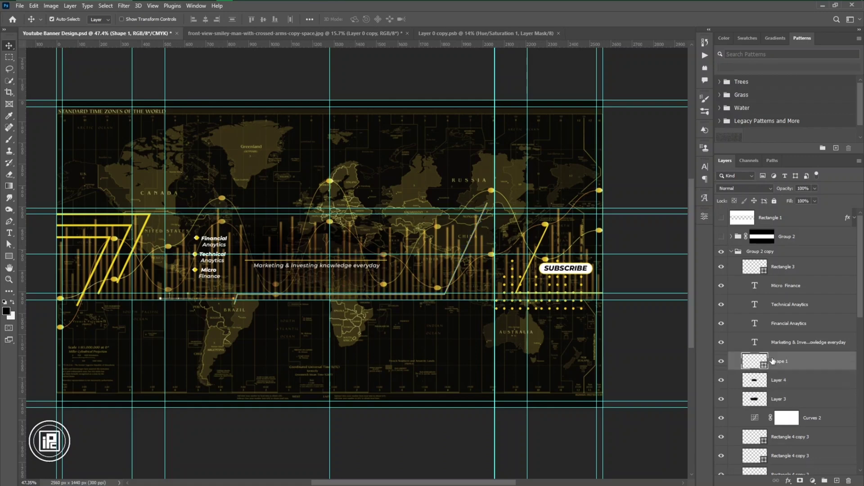
click(777, 255)
key(Delete)
key(ctrl+z)
- Delete the heading underline, all caption text layers and the SUBSCRIBE text and pill from Group 2 copy
click(780, 265)
shift+click(800, 347)
key(Delete)
scroll(799, 348, down, 3)
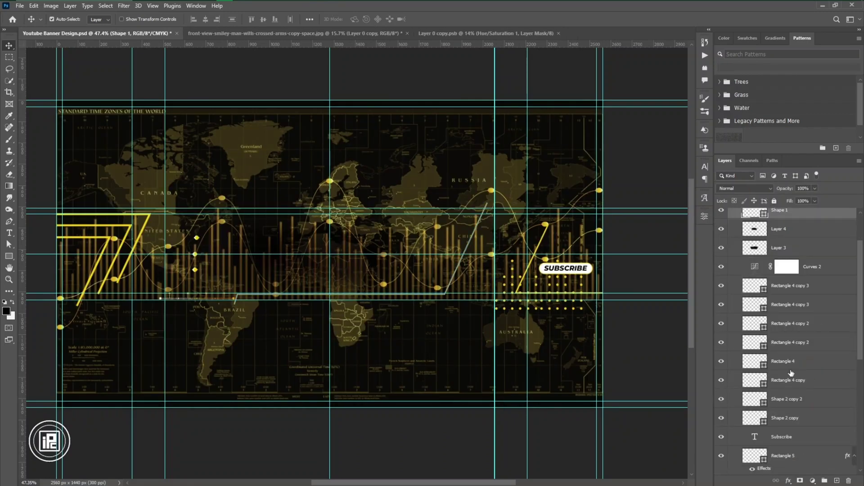
click(784, 361)
key(Delete)
key(Delete)
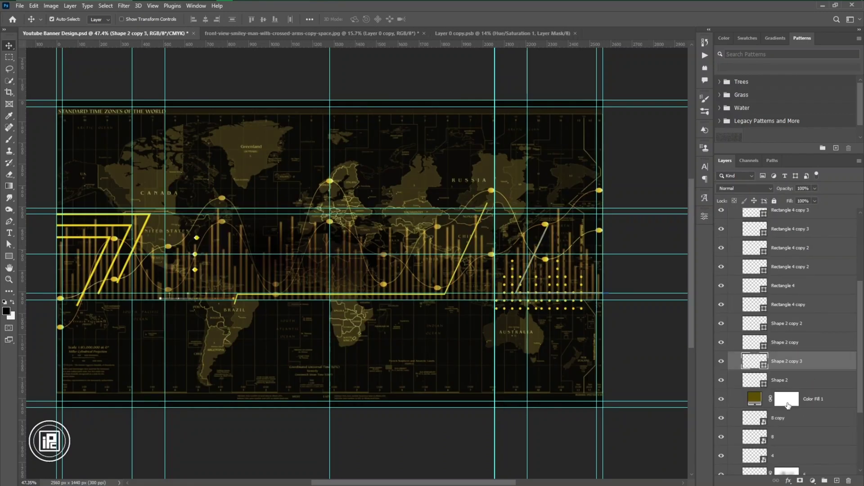
- Convert Group 2 copy to a smart object and show Group 2 again
scroll(787, 404, up, 3)
click(730, 251)
right_click(783, 251)
click(675, 257)
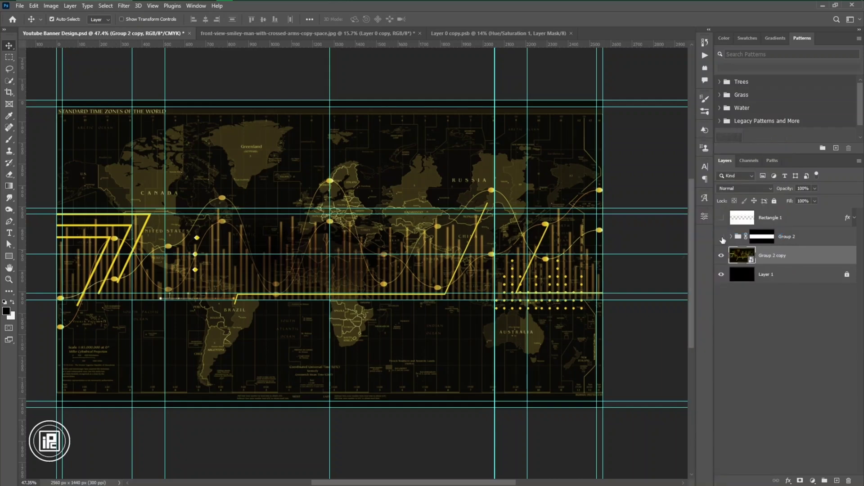
click(722, 239)
- Apply a Gaussian Blur to the Group 2 copy smart object, with the radius raised above 1.7 pixels
click(124, 6)
mouse_move(146, 120)
click(260, 155)
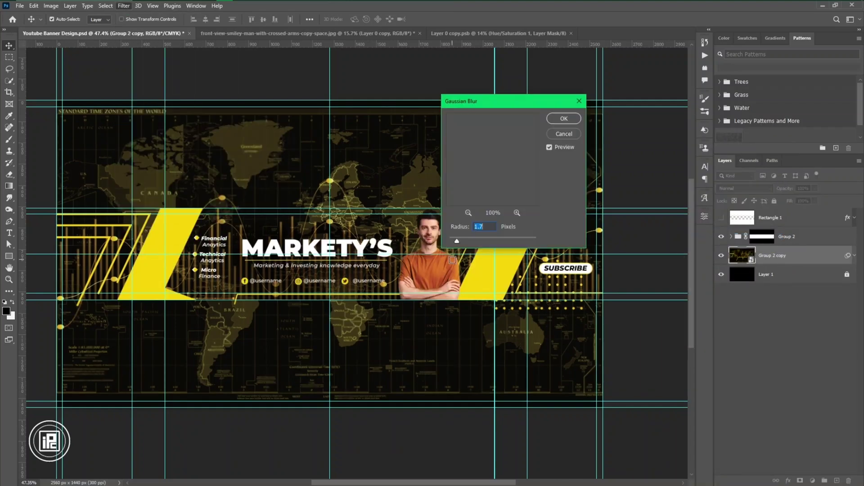
drag(458, 240, 468, 239)
click(564, 119)
- Add an outside Stroke layer style in the banner's yellow to Group 2
double_click(814, 238)
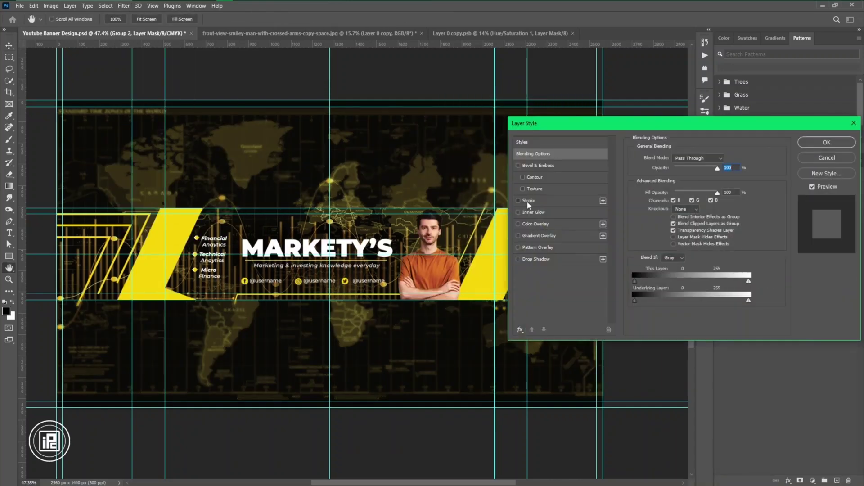
click(528, 202)
click(673, 176)
click(655, 223)
click(771, 140)
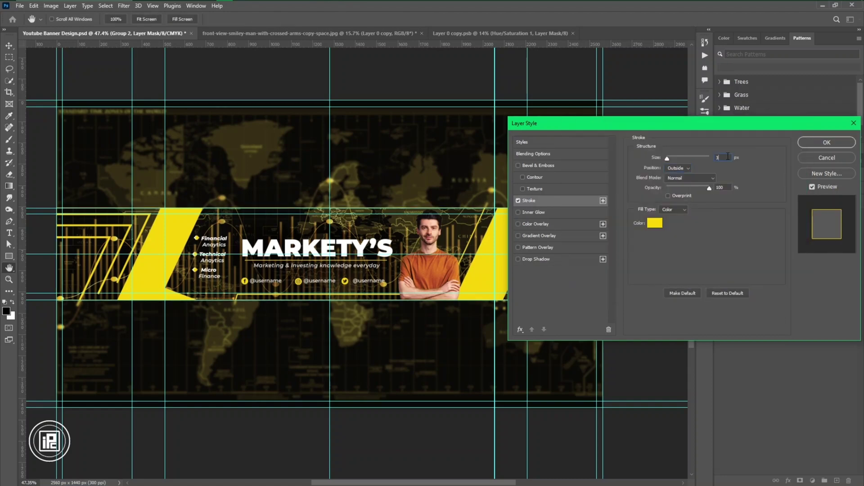
click(827, 142)
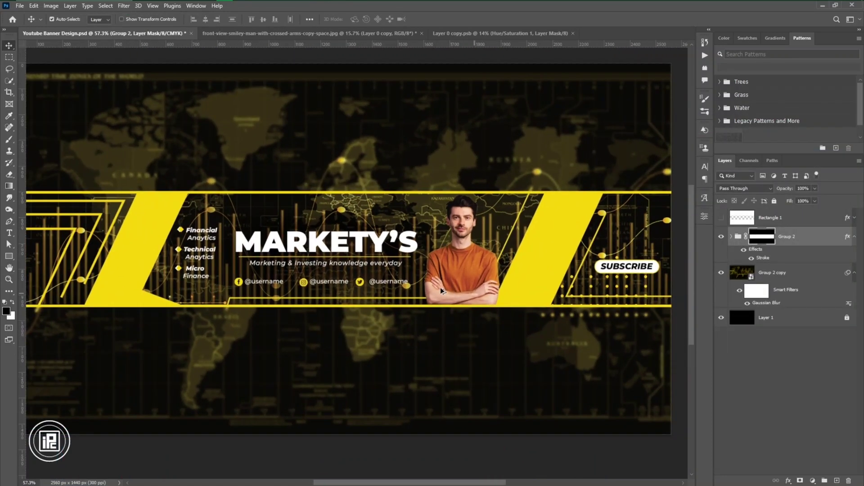
scroll(441, 290, down, 1)
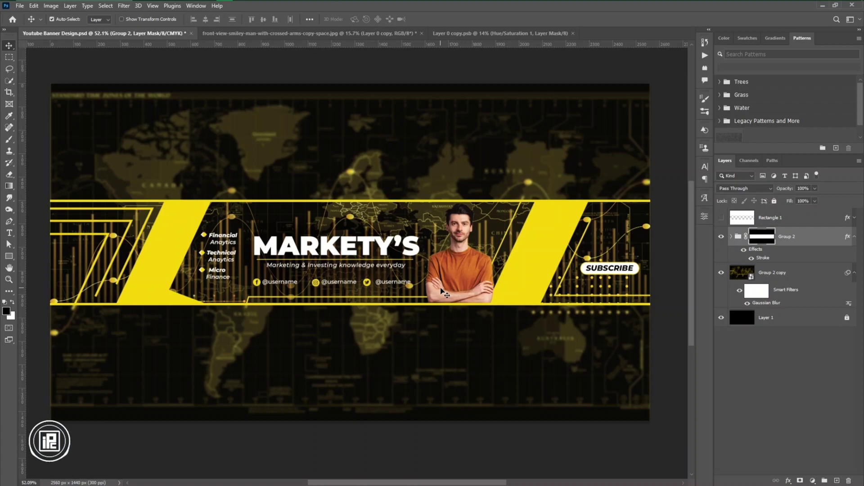
scroll(428, 310, down, 3)
scroll(405, 302, up, 6)
scroll(404, 302, down, 3)
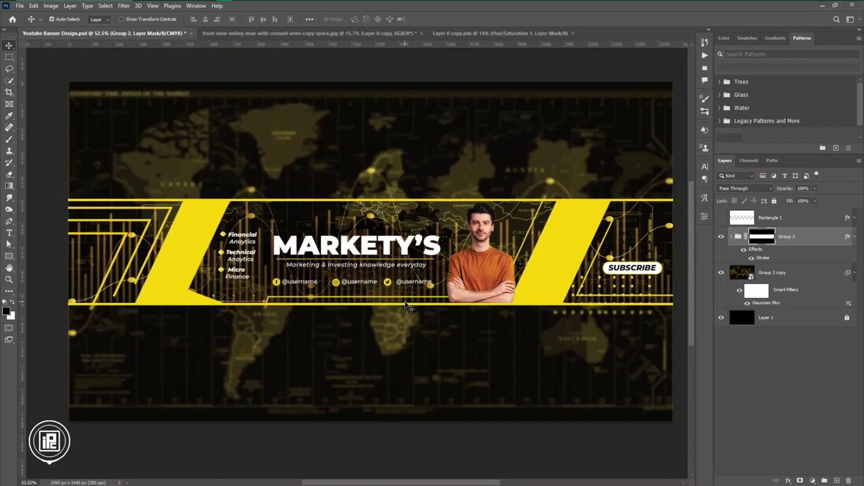
- Sample the banner's yellow as the foreground colour and set the brush flow to 100% for painting on Layer 5
click(851, 239)
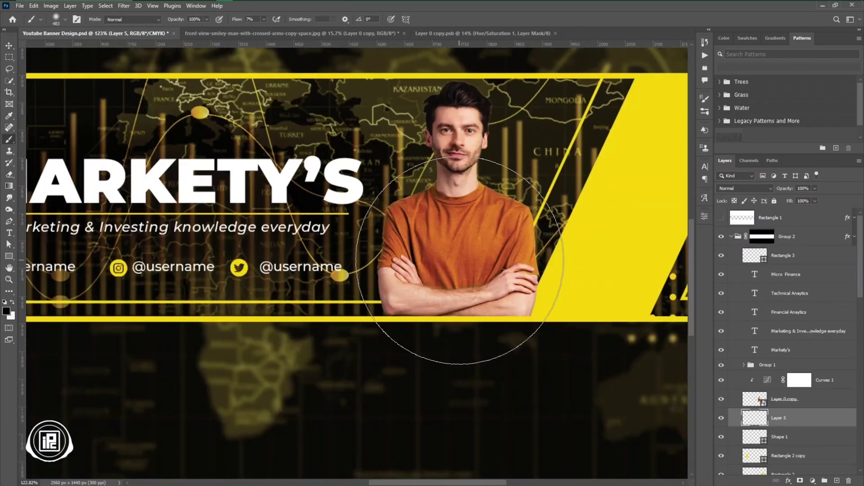
click(6, 311)
click(652, 95)
click(775, 140)
drag(237, 20, 288, 19)
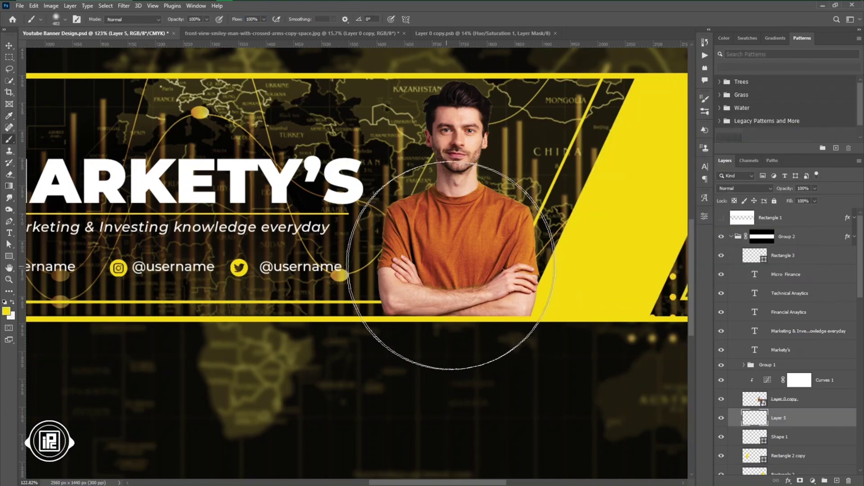
- Paint a soft orange glow, starting from about #ff9000, behind the man on Layer 5
drag(451, 265, 458, 264)
click(697, 247)
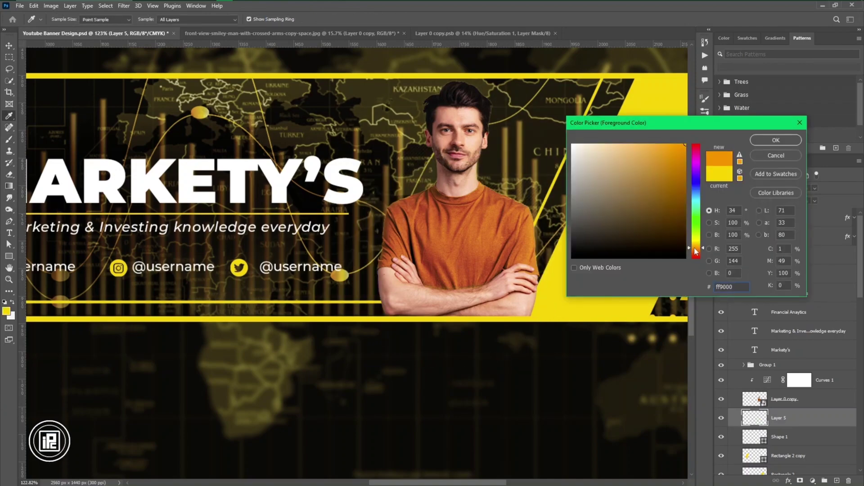
key(Return)
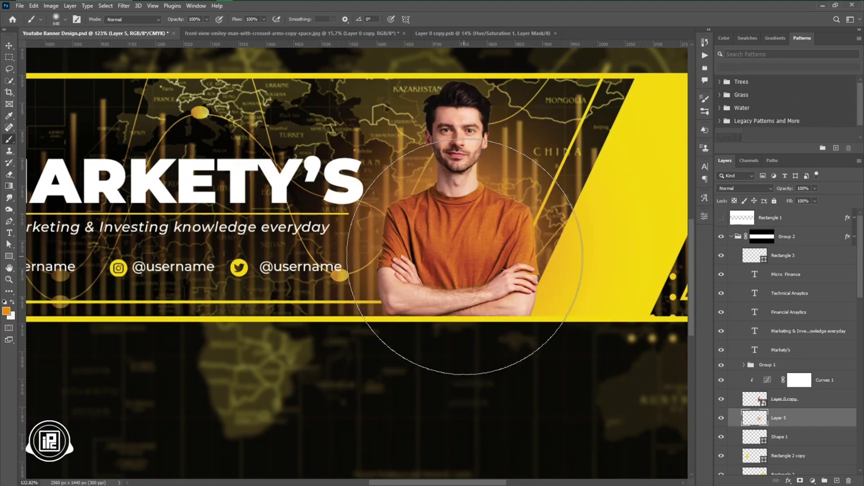
click(466, 246)
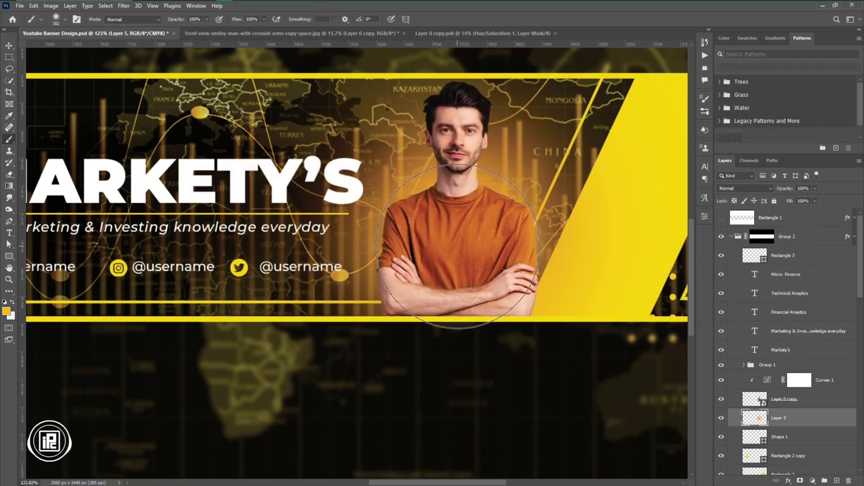
- Add a pale yellow (#ffde84) centre to the glow and set Layer 5's blend mode to Linear Dodge (Add)
right_click(461, 244)
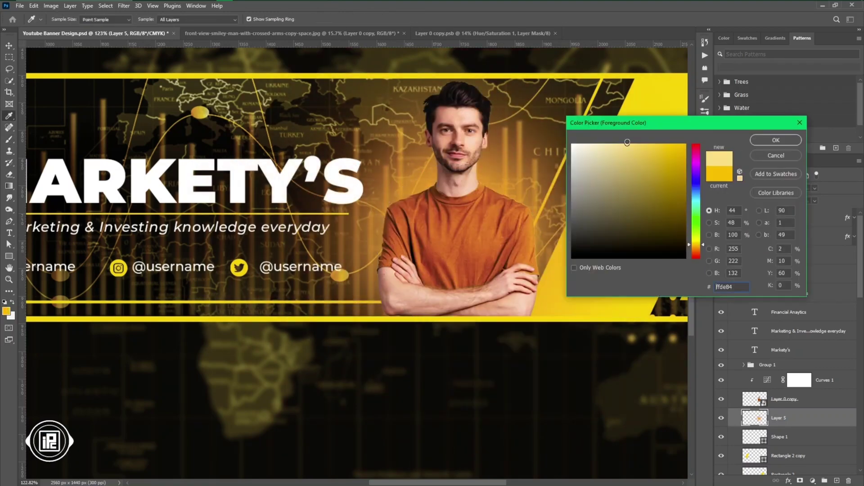
key(Return)
key([)
click(8, 47)
click(745, 188)
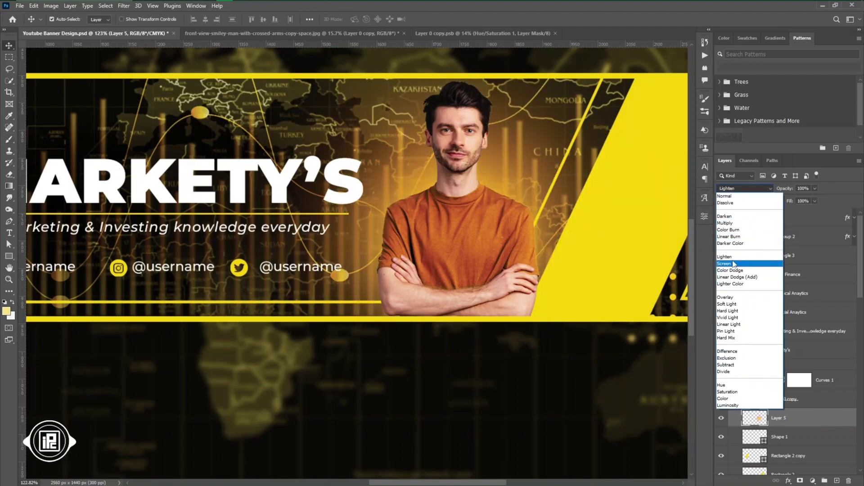
click(749, 276)
- Try a golden-yellow Inner Glow on the man's layer in Soft Light mode with Edge as the source and a 35 px size
click(452, 237)
scroll(461, 237, down, 3)
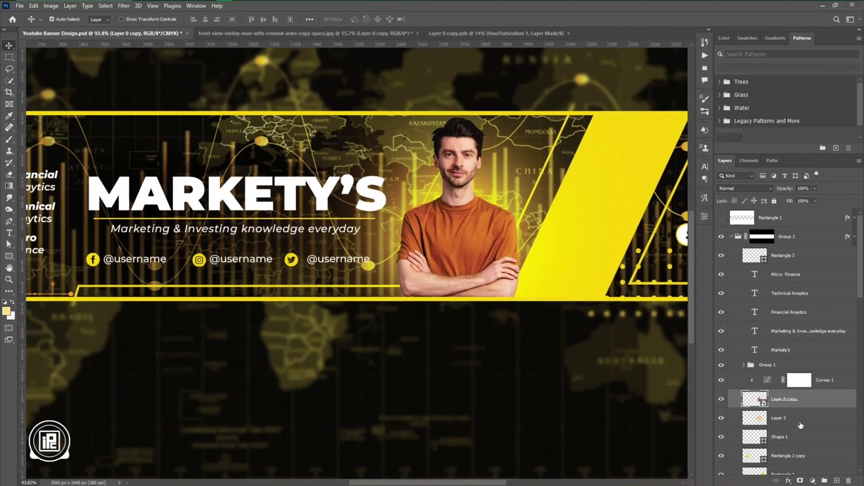
double_click(822, 403)
click(535, 211)
drag(675, 256, 670, 256)
drag(680, 168, 676, 169)
drag(675, 255, 670, 256)
click(689, 158)
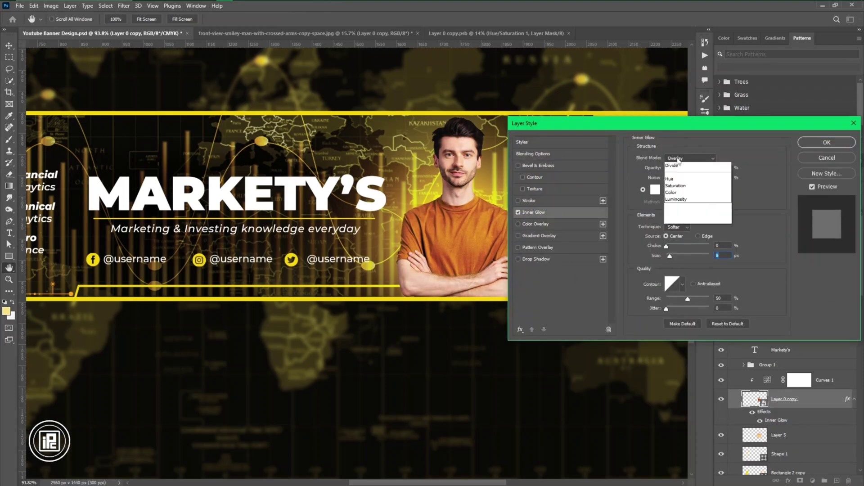
click(682, 232)
drag(675, 169, 688, 143)
click(698, 236)
click(656, 189)
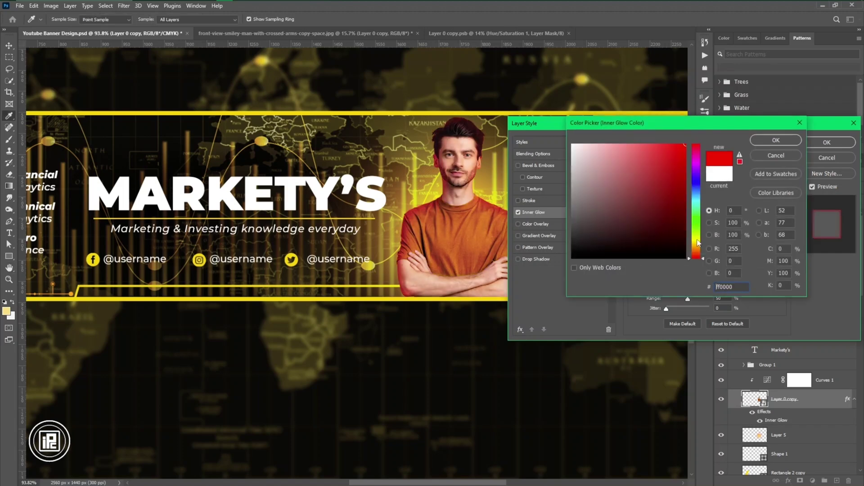
click(697, 246)
click(775, 140)
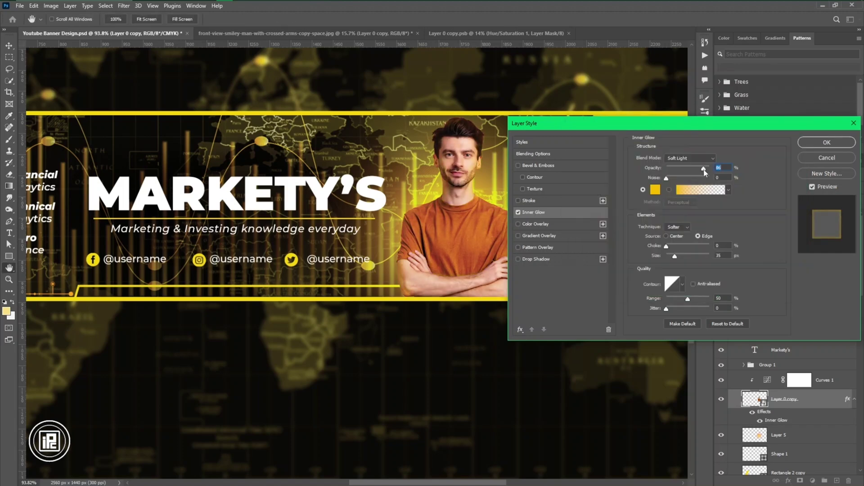
- Try a yellow Inner Shadow on the man in Color Dodge mode with 0 px distance and 43 px size
click(521, 329)
click(540, 383)
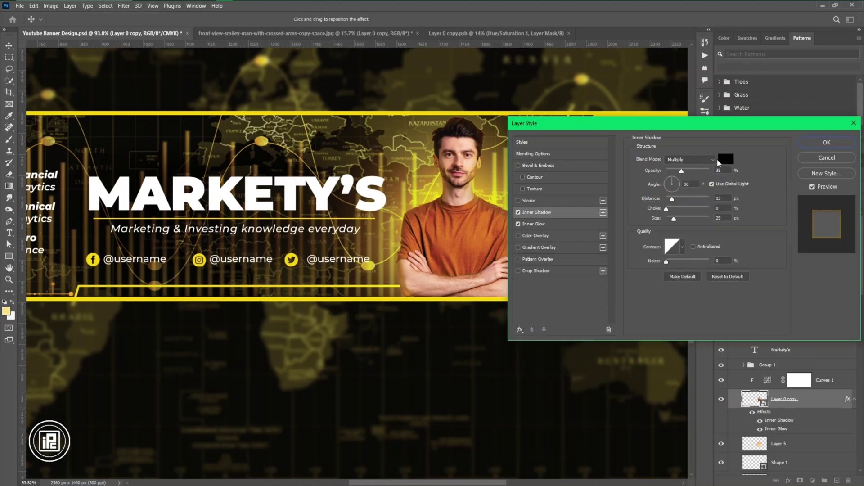
click(726, 159)
click(774, 141)
click(690, 159)
drag(668, 199, 677, 220)
click(680, 221)
click(726, 159)
click(696, 245)
click(774, 141)
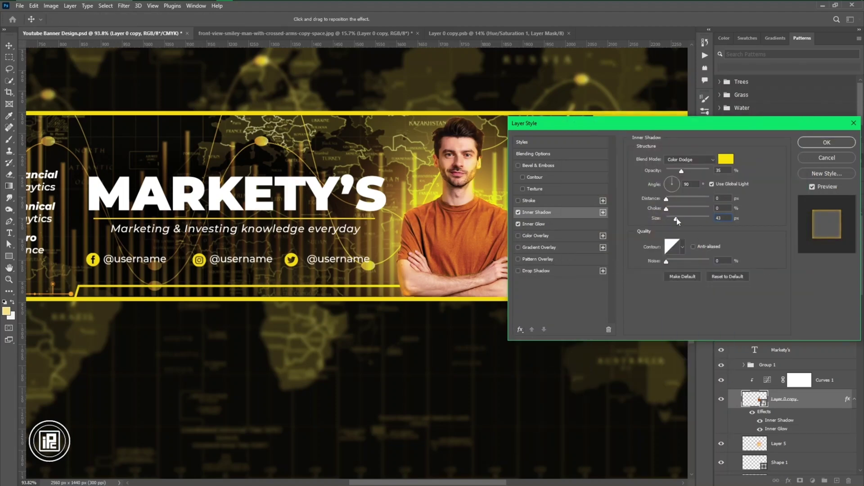
- Try the man's Inner Glow without the Inner Shadow at 100% opacity and 46 px, and discard the layer style changes
click(723, 160)
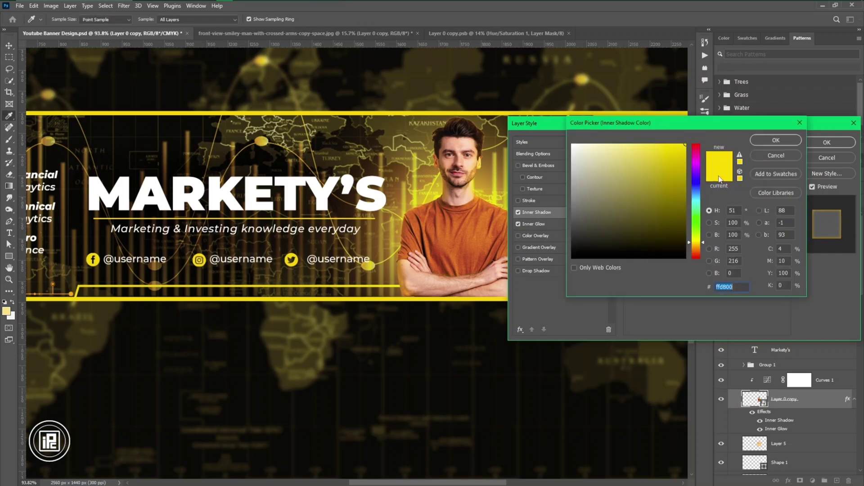
key(Return)
click(519, 212)
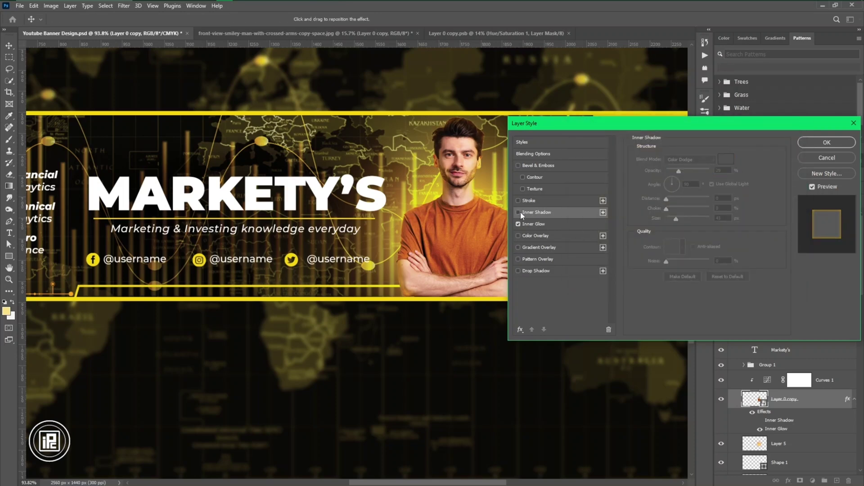
click(526, 224)
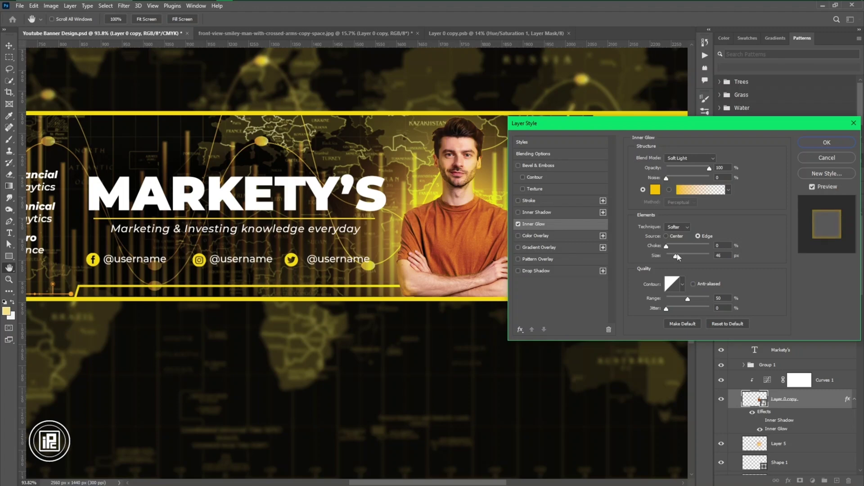
click(525, 212)
key(Escape)
- Add an Inner Glow and a yellow Inner Shadow to the man's Layer 0 copy
double_click(818, 400)
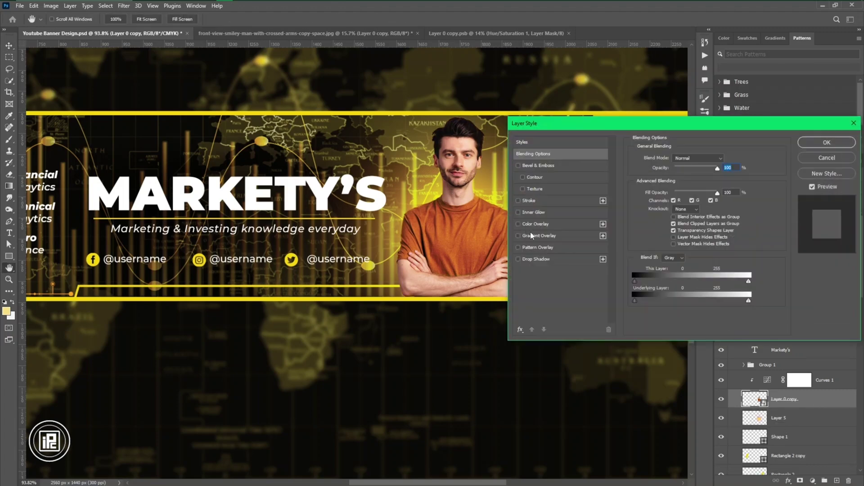
click(524, 212)
click(520, 329)
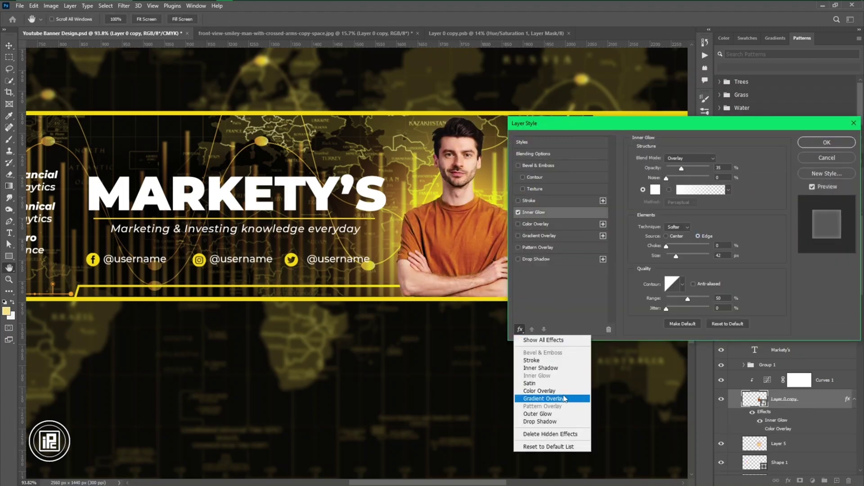
click(540, 368)
click(723, 158)
click(769, 141)
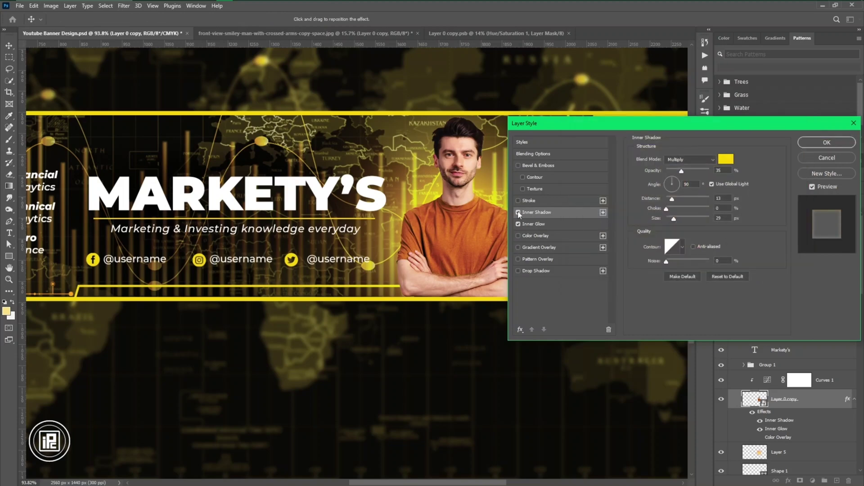
- Change the blend mode of the man's Inner Shadow and adjust its distance and size
click(683, 160)
click(680, 236)
click(686, 160)
click(692, 240)
drag(673, 199, 672, 223)
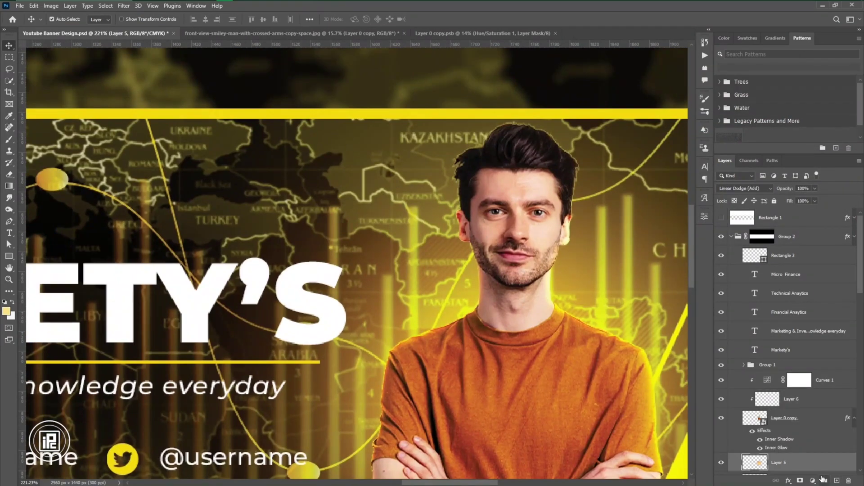
- Paint a soft pale-yellow glow behind the man's head on a new layer above Layer 5
key(b)
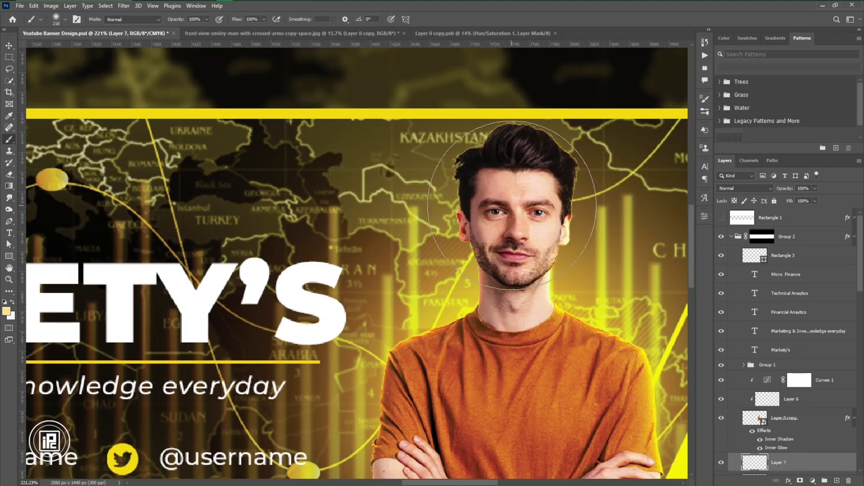
click(512, 205)
scroll(515, 225, down, 13)
scroll(324, 340, up, 1)
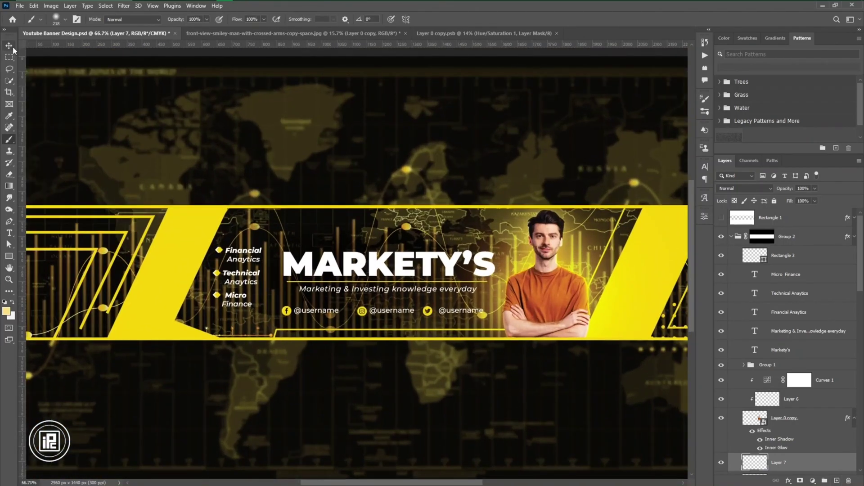
- Paint a soft pale-yellow glow behind the MARKETY'S heading on a new layer above Shape 2 copy 3, blended as Linear Dodge (Add) at 36% opacity
scroll(776, 439, down, 14)
scroll(776, 433, up, 2)
click(792, 281)
click(837, 480)
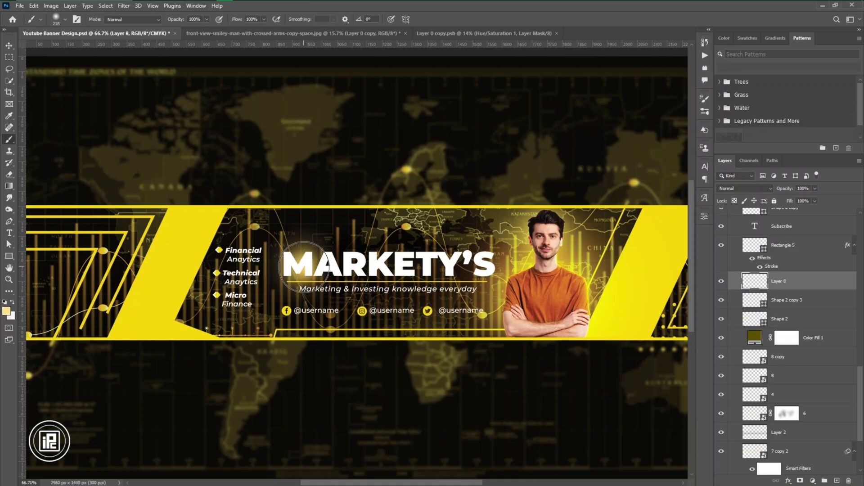
click(745, 188)
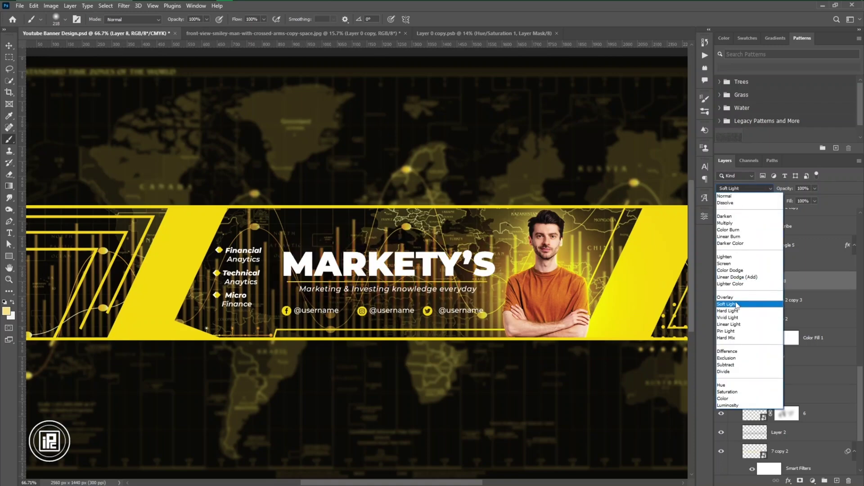
click(737, 277)
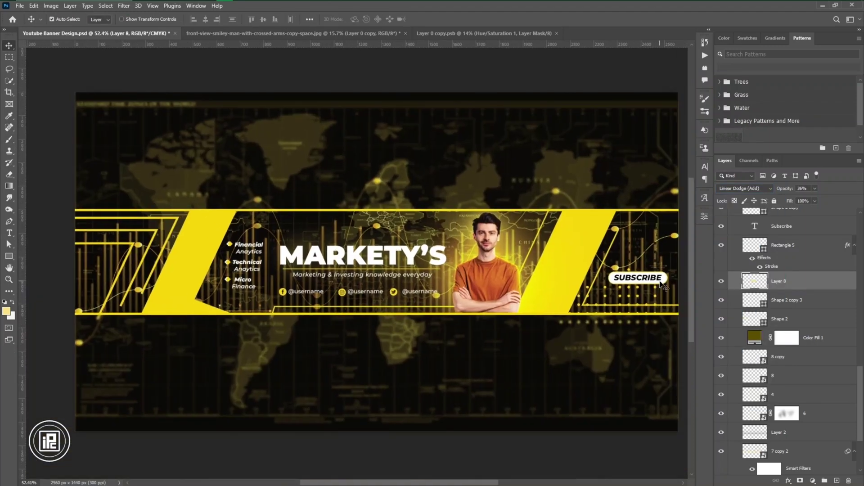
- Add an Outer Glow to the SUBSCRIBE pill at 80% opacity, choosing its colour and fine-tuning its size
click(660, 283)
double_click(774, 260)
click(531, 259)
drag(682, 168, 702, 168)
drag(676, 124, 378, 204)
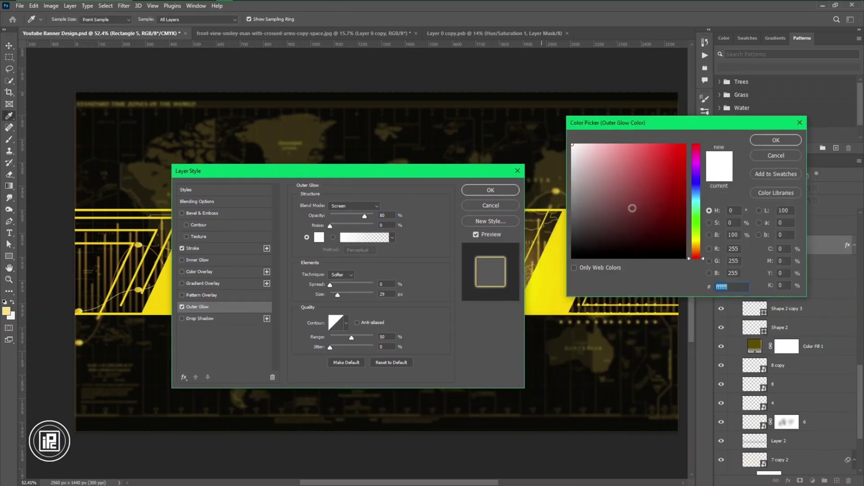
click(693, 149)
click(806, 135)
drag(337, 294, 338, 294)
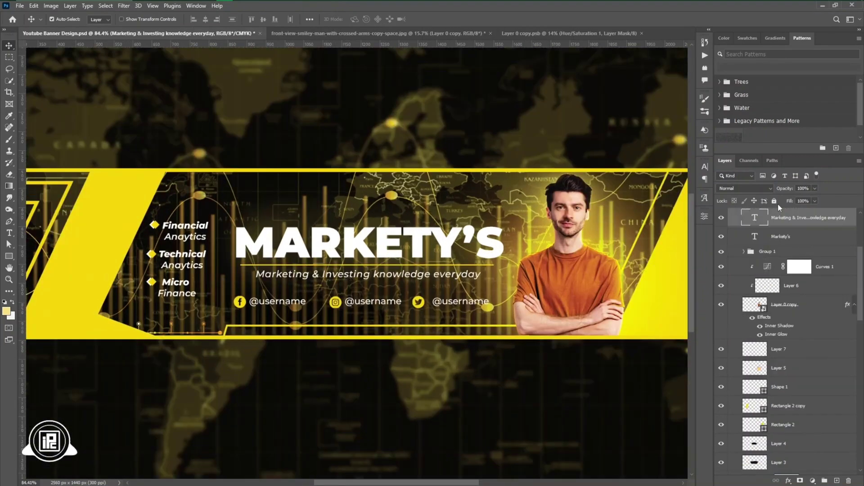
- Set the font style of the tagline "Marketing & Investing knowledge everyday" to SemiBold
click(705, 166)
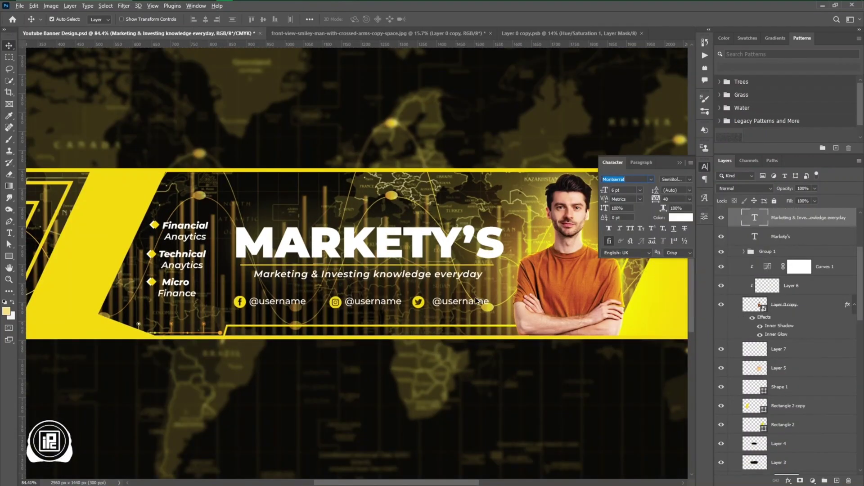